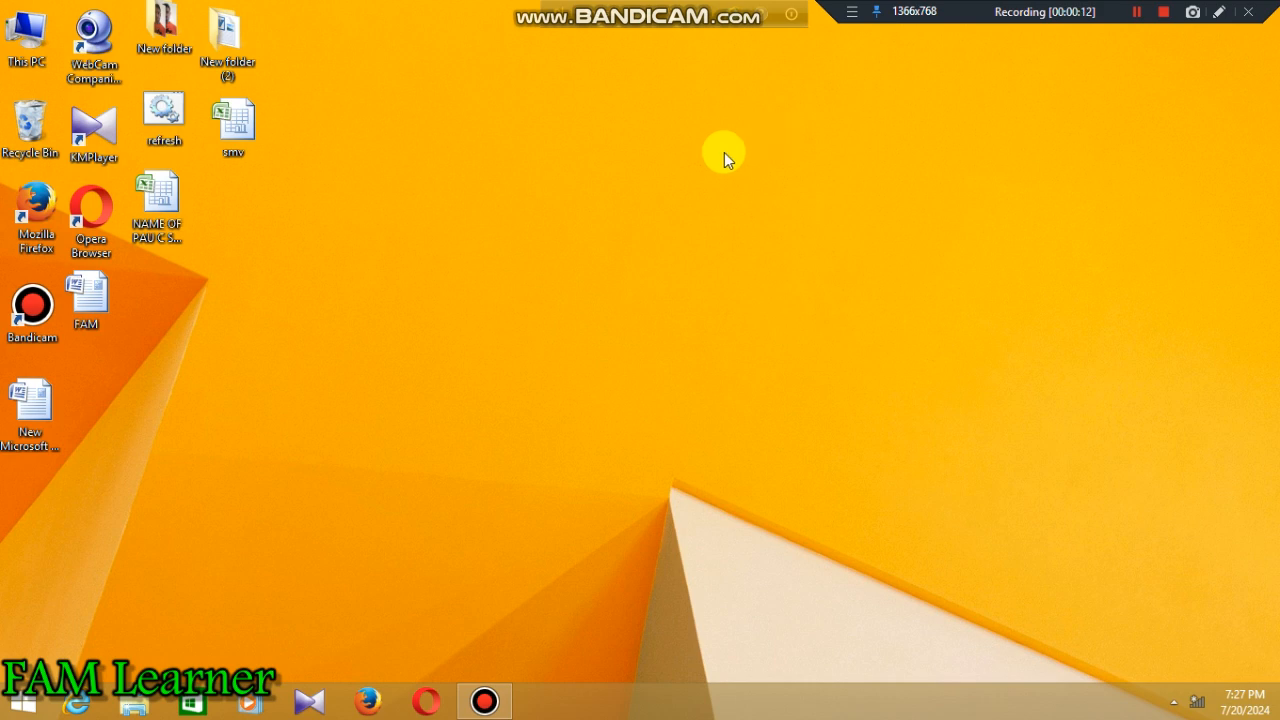
Open the new Word document from the desktop and maximize its window.
click(38, 402)
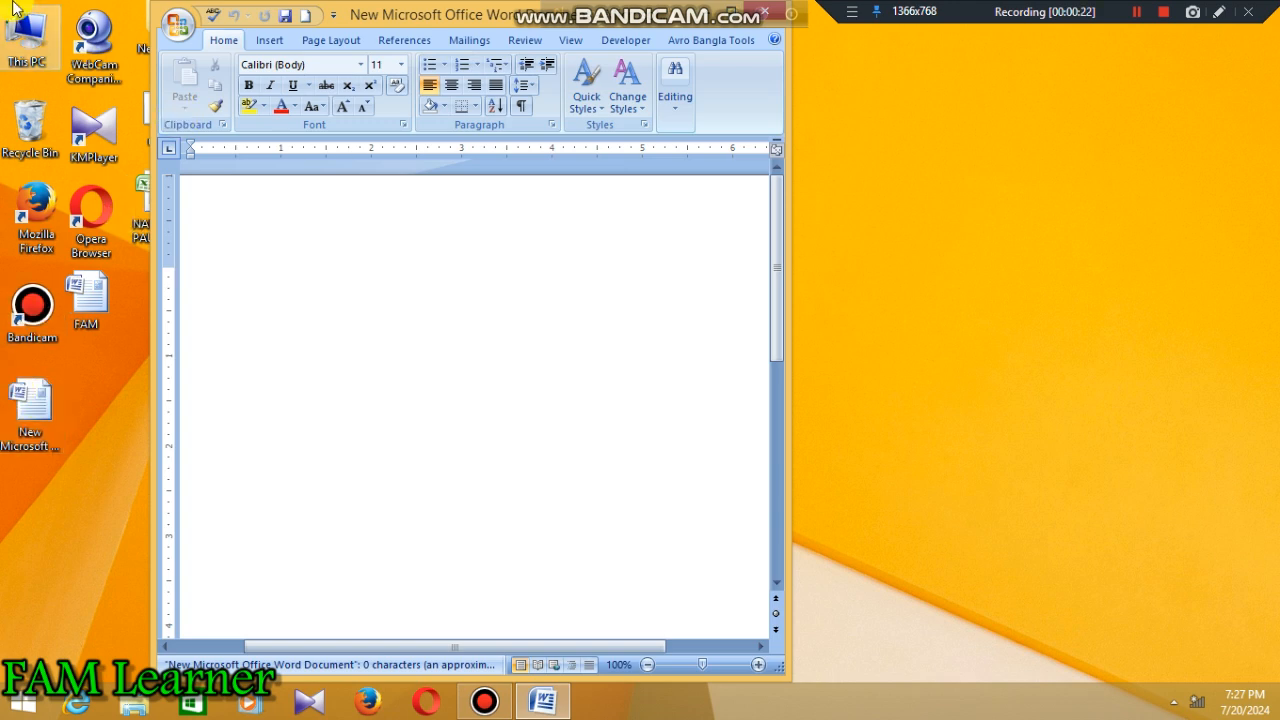
double_click(407, 18)
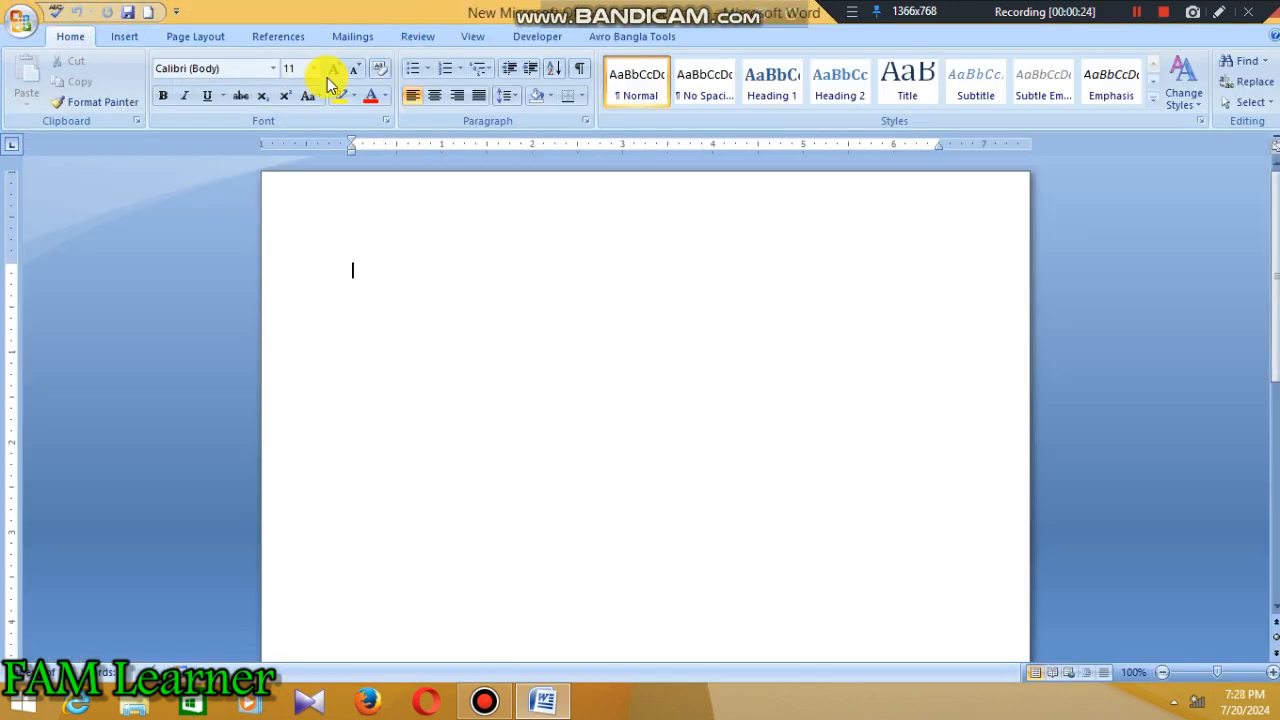
click(125, 33)
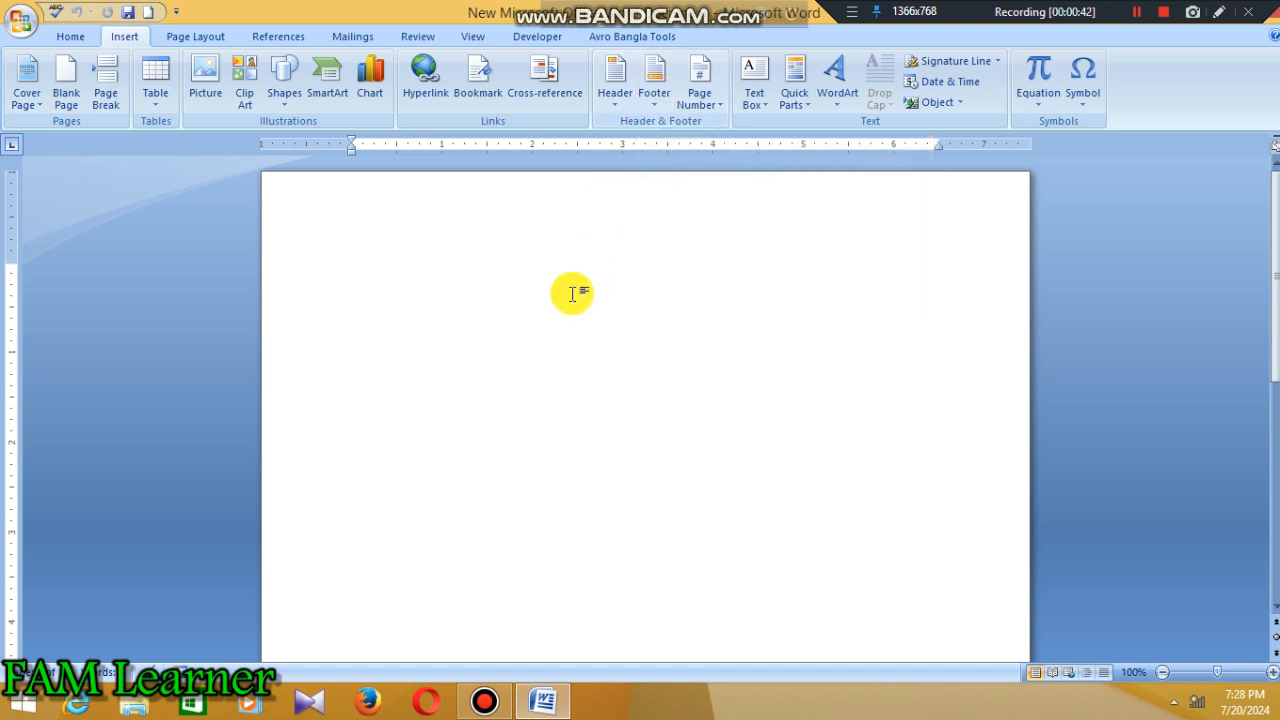
scroll(600, 437, down, 10)
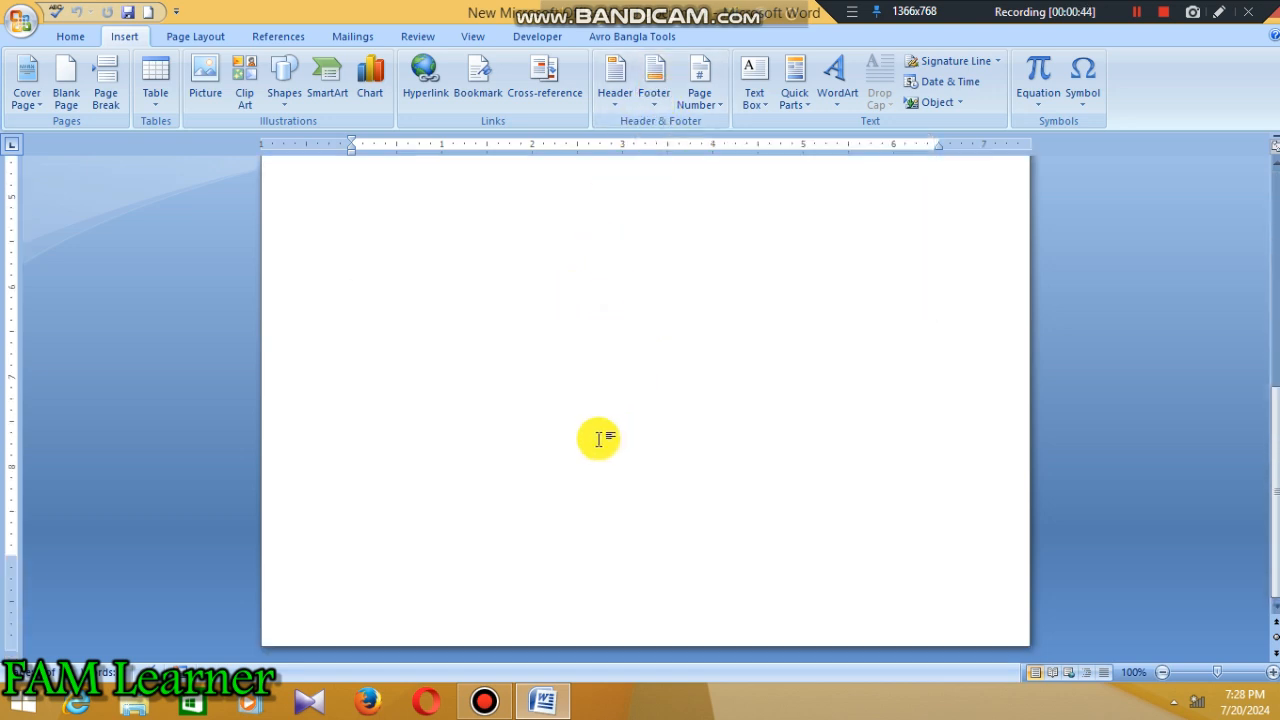
scroll(600, 297, up, 10)
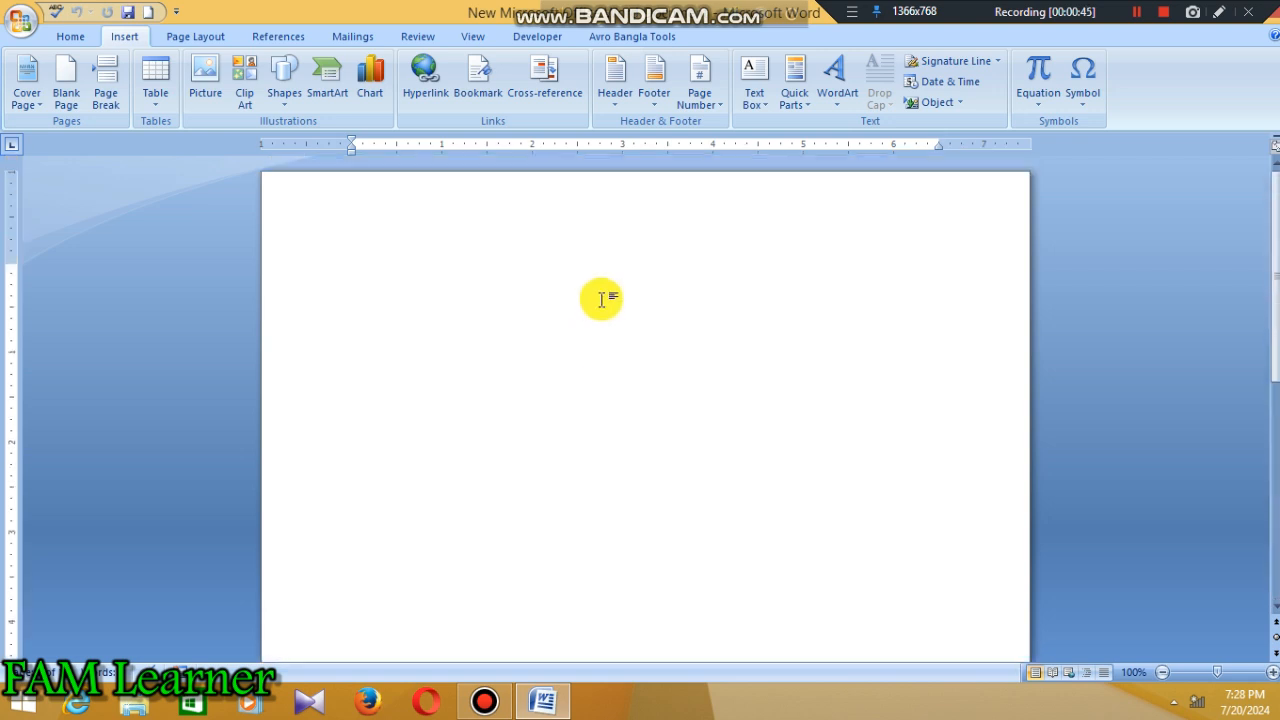
Insert the built-in Blank header and replace its placeholder with the text "jhbjkhkjhkj".
click(613, 103)
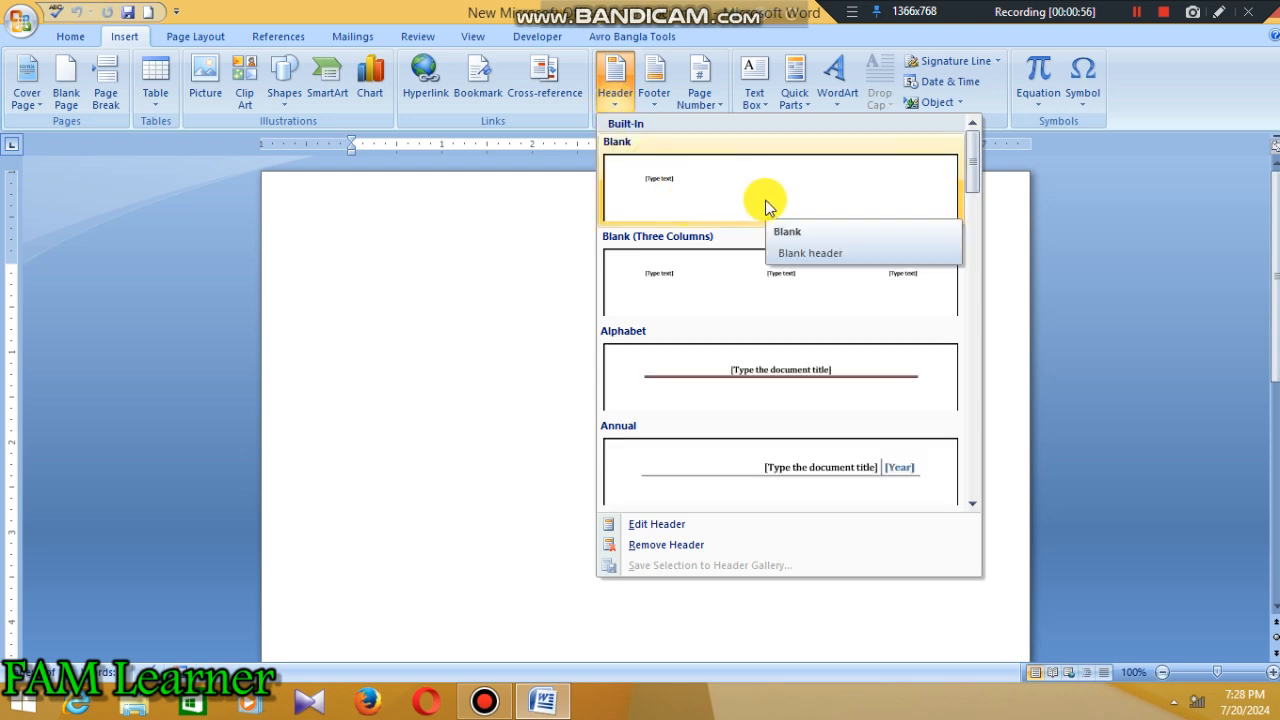
scroll(769, 200, down, 6)
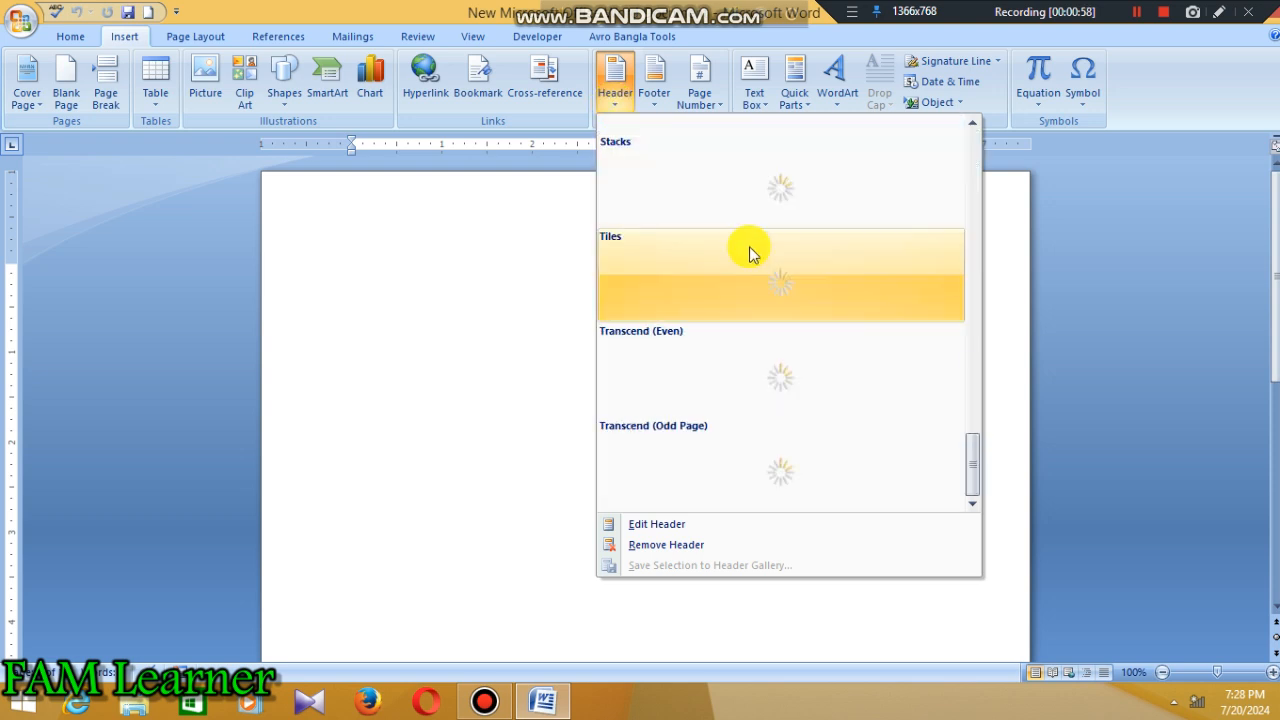
scroll(750, 246, up, 6)
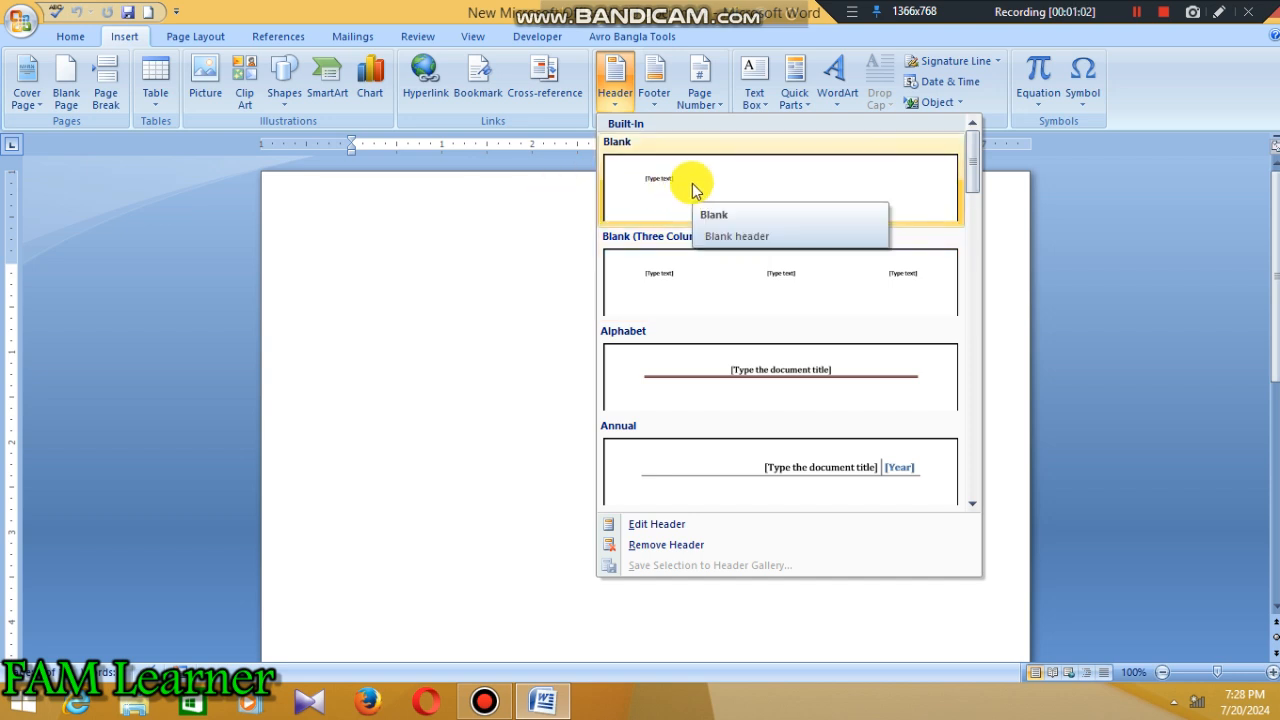
scroll(725, 250, down, 3)
scroll(725, 250, down, 3)
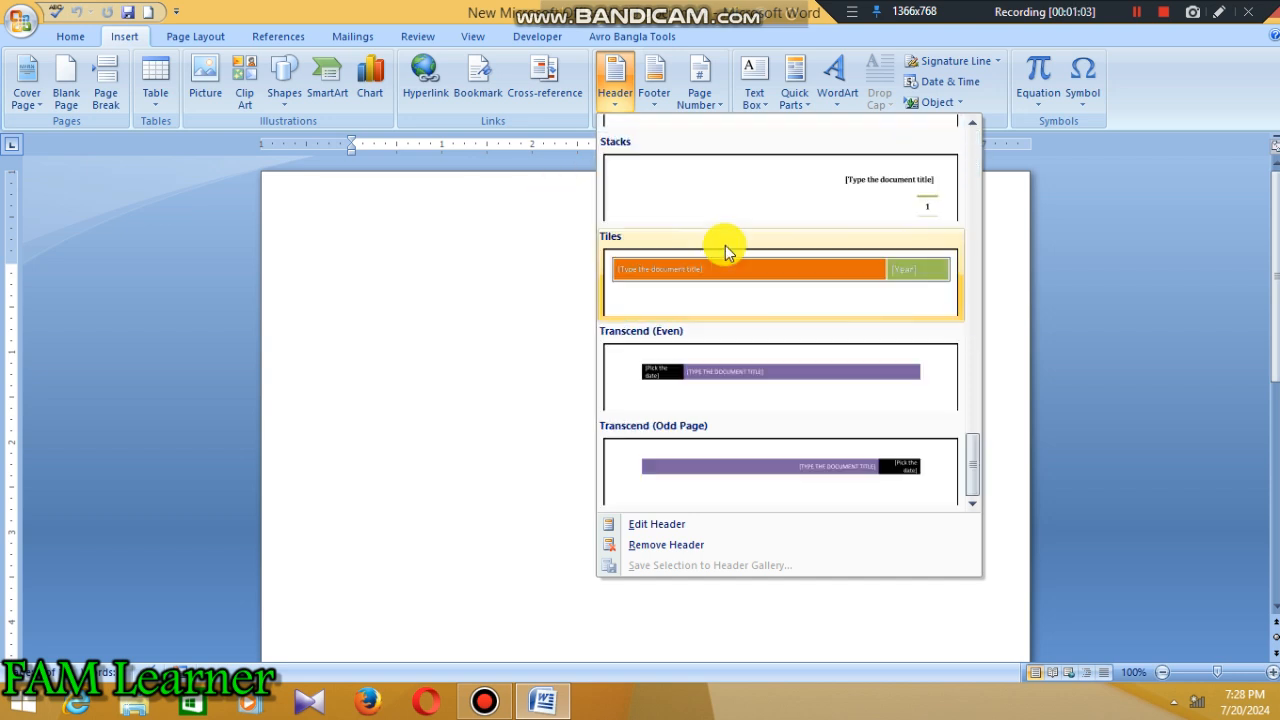
scroll(725, 250, up, 6)
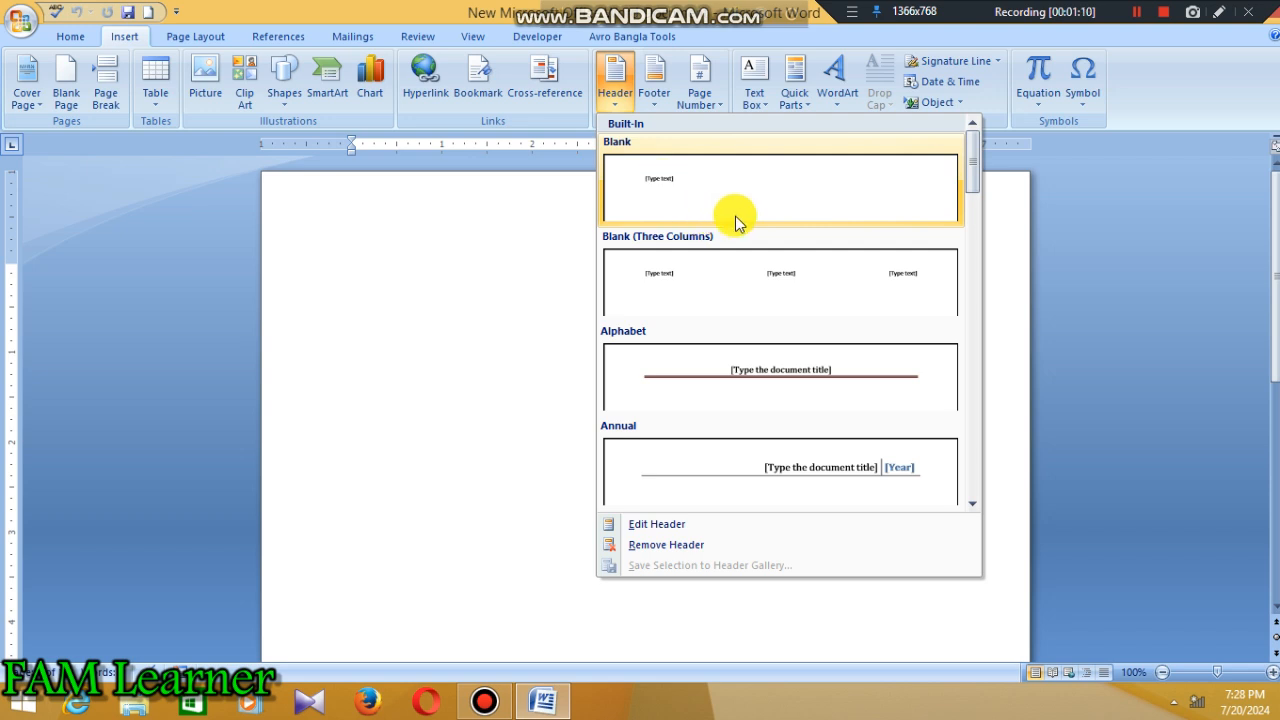
click(745, 205)
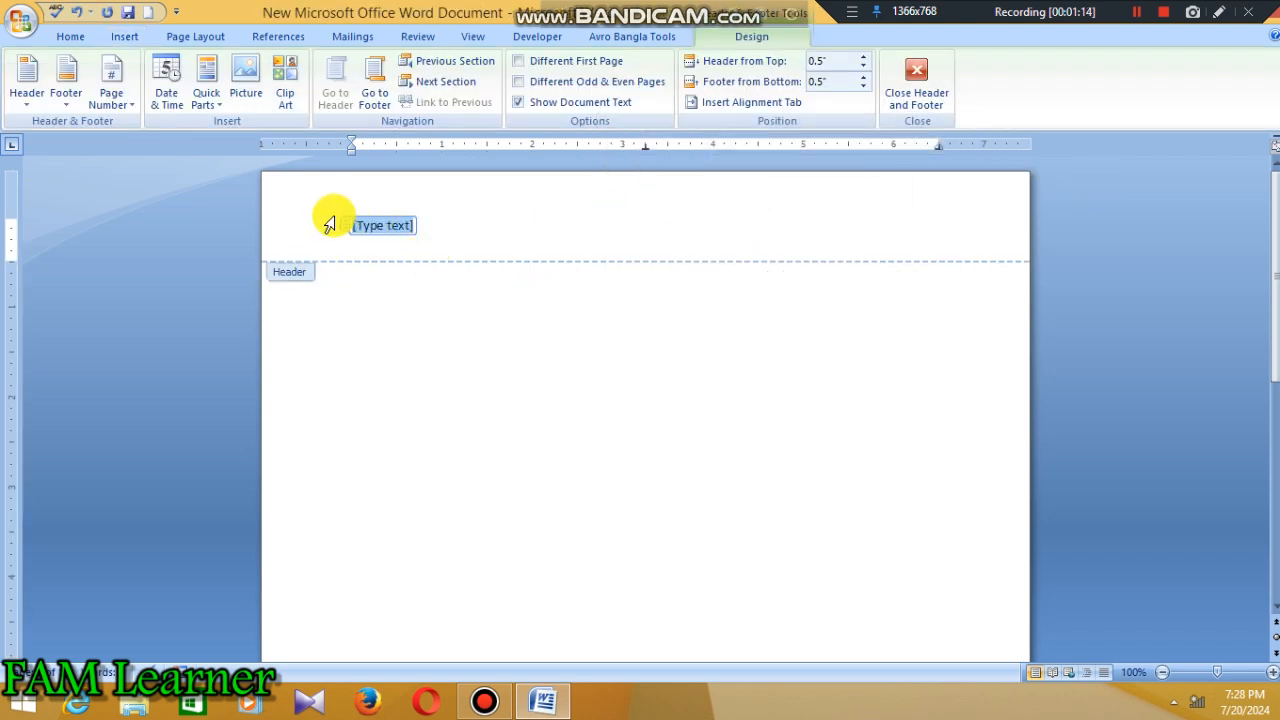
click(388, 225)
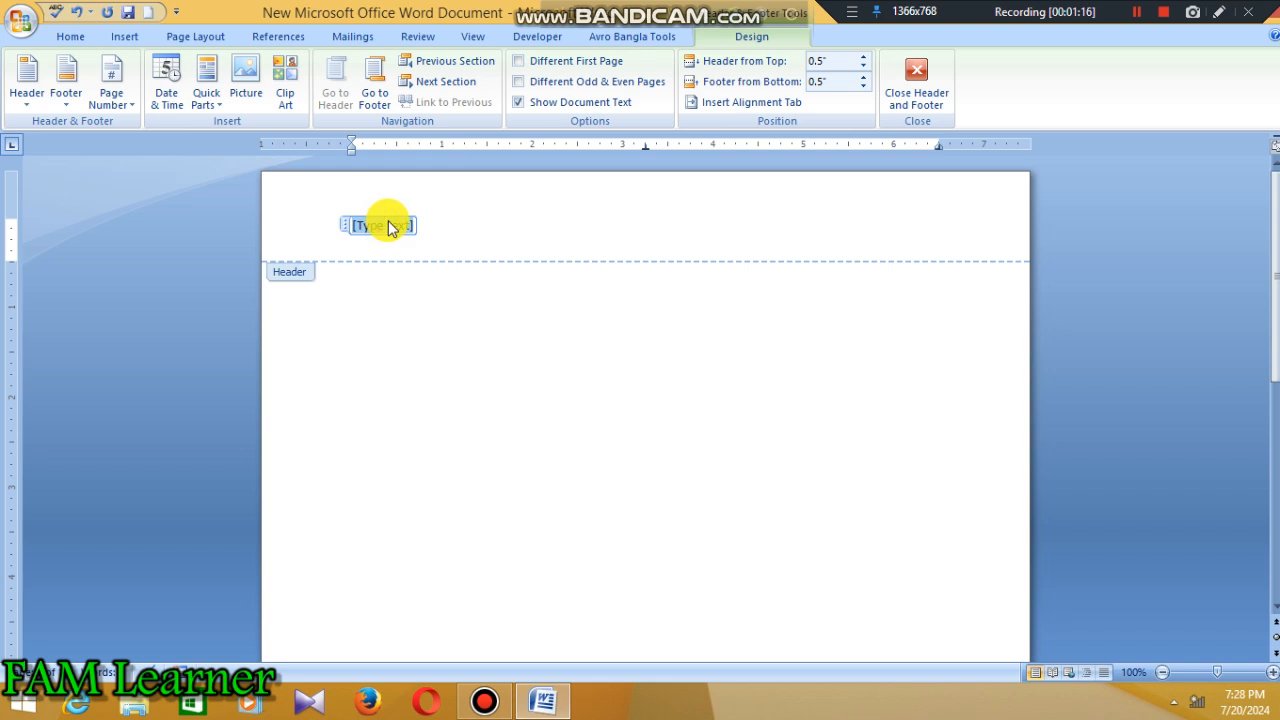
text(jhbjkhkjhkj)
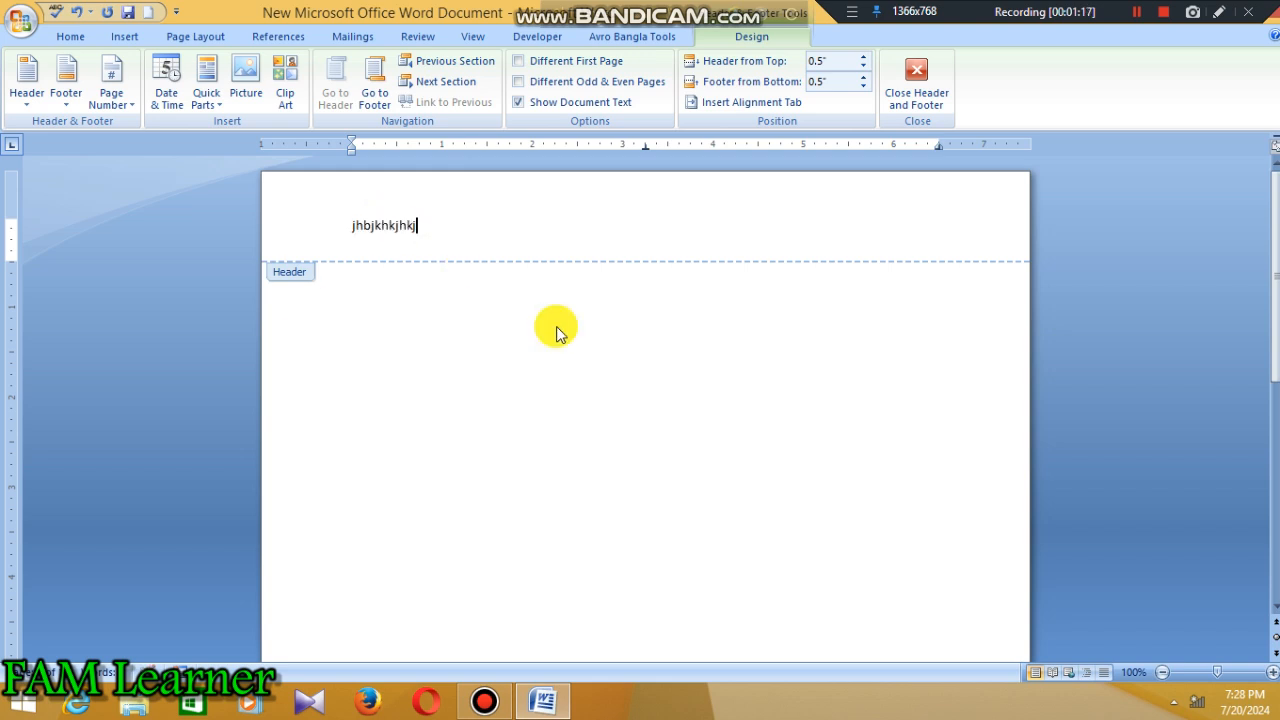
Delete all the sample text from the Blank header.
click(440, 229)
click(511, 216)
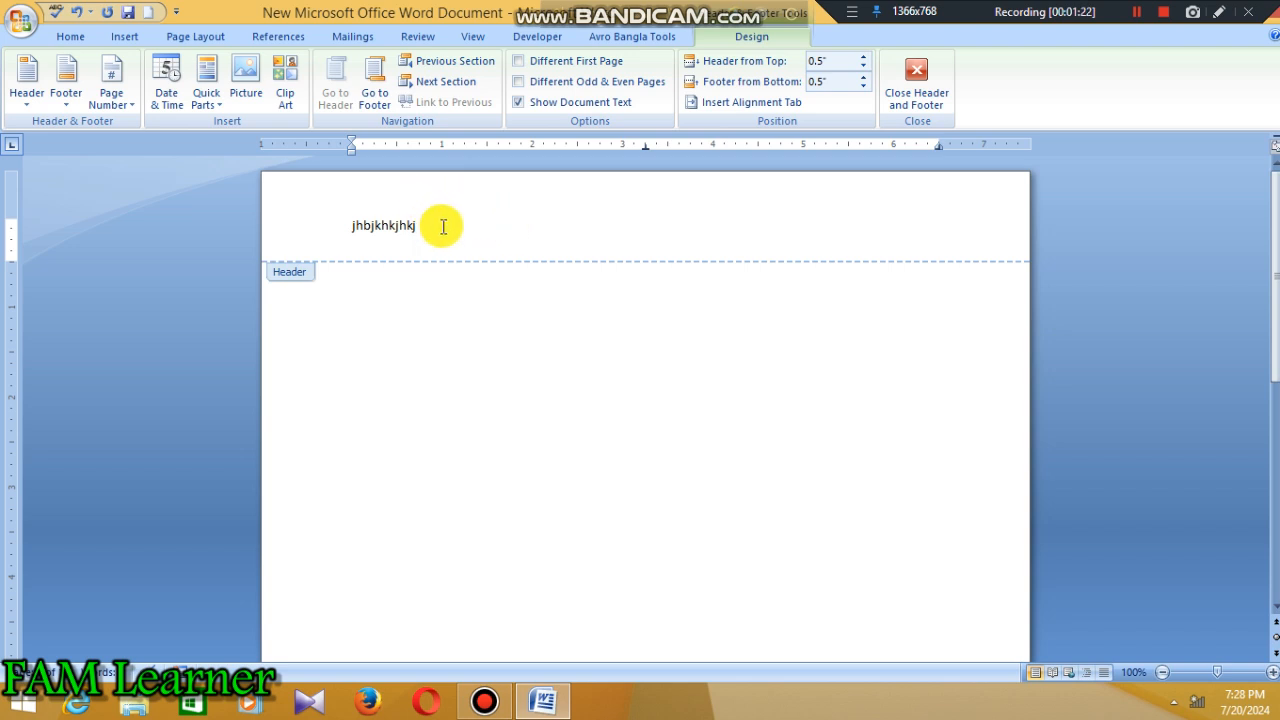
key(BackSpace)
key(BackSpace)
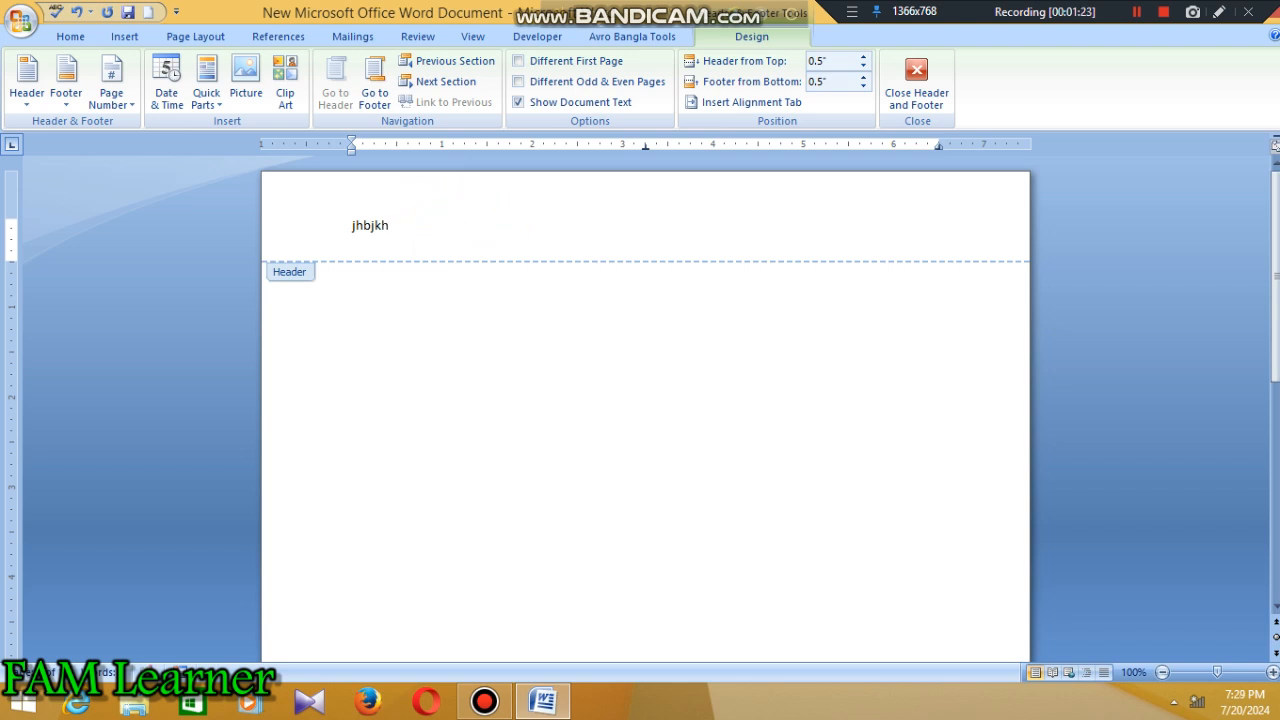
click(512, 355)
click(405, 235)
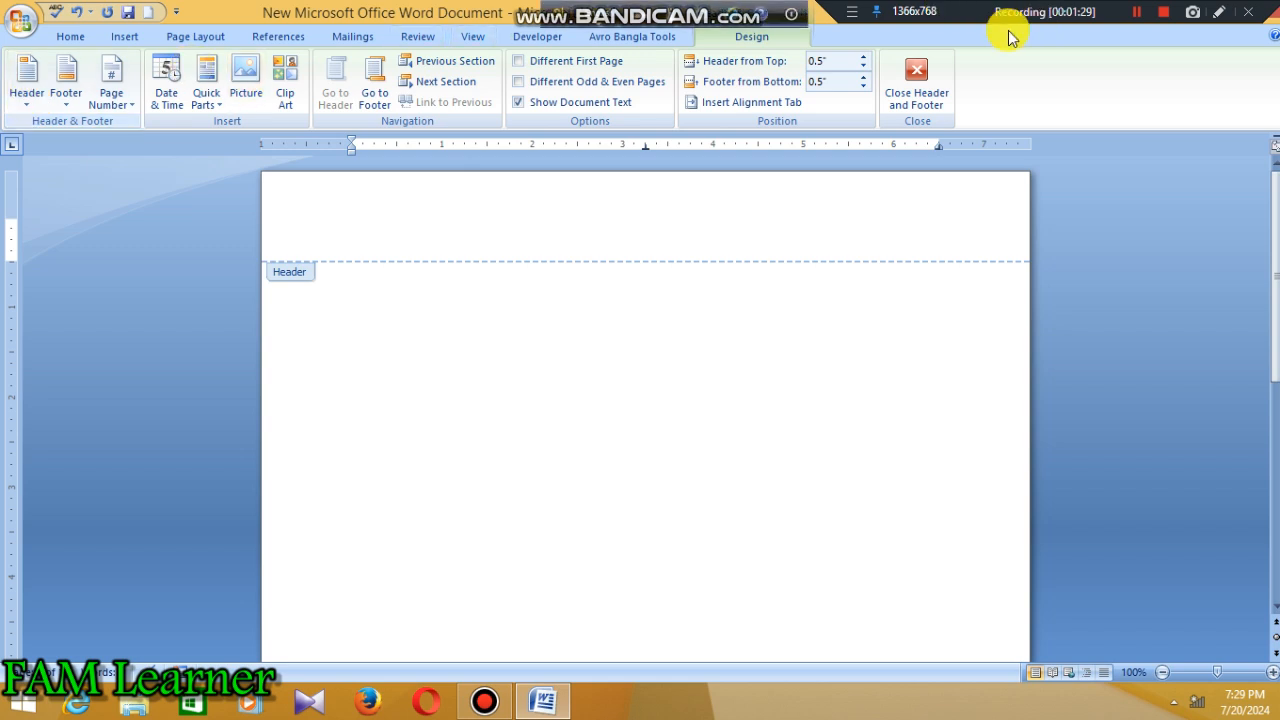
Insert the Blank (Three Columns) header and fill its three placeholders with "gjjkh", "dhgfhg" and "jhgjhgjh".
click(27, 100)
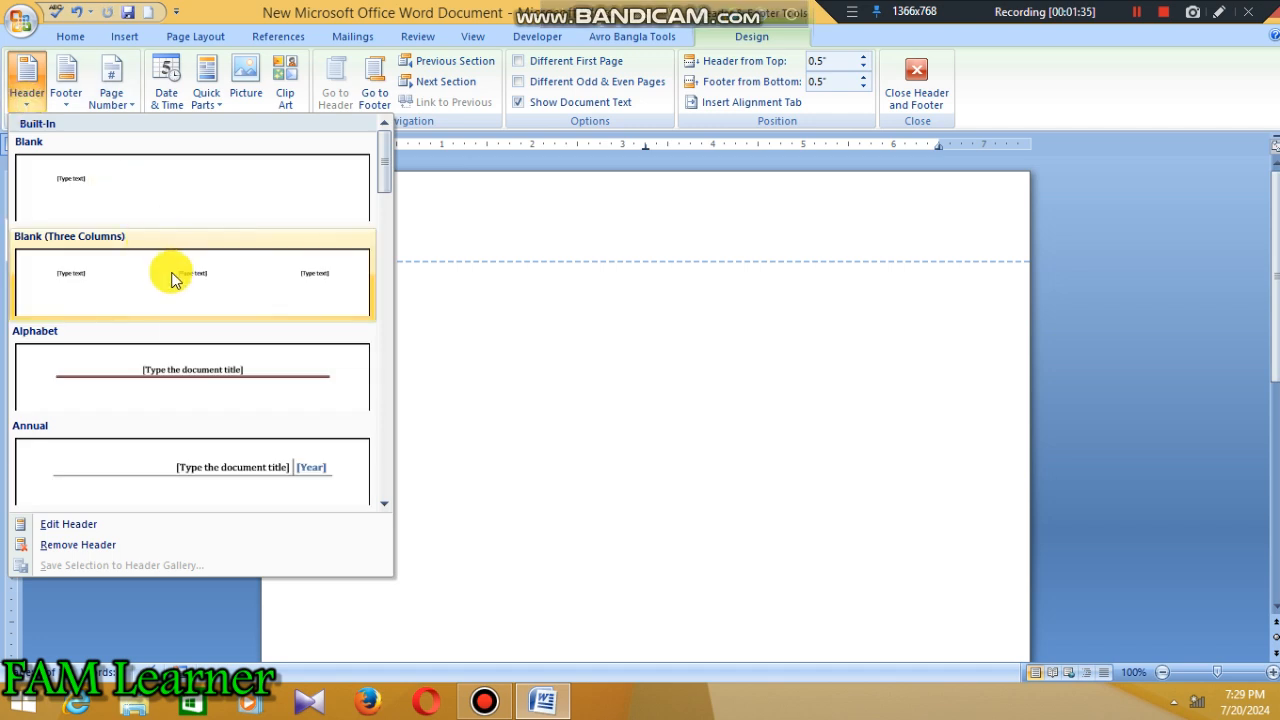
click(172, 279)
click(385, 230)
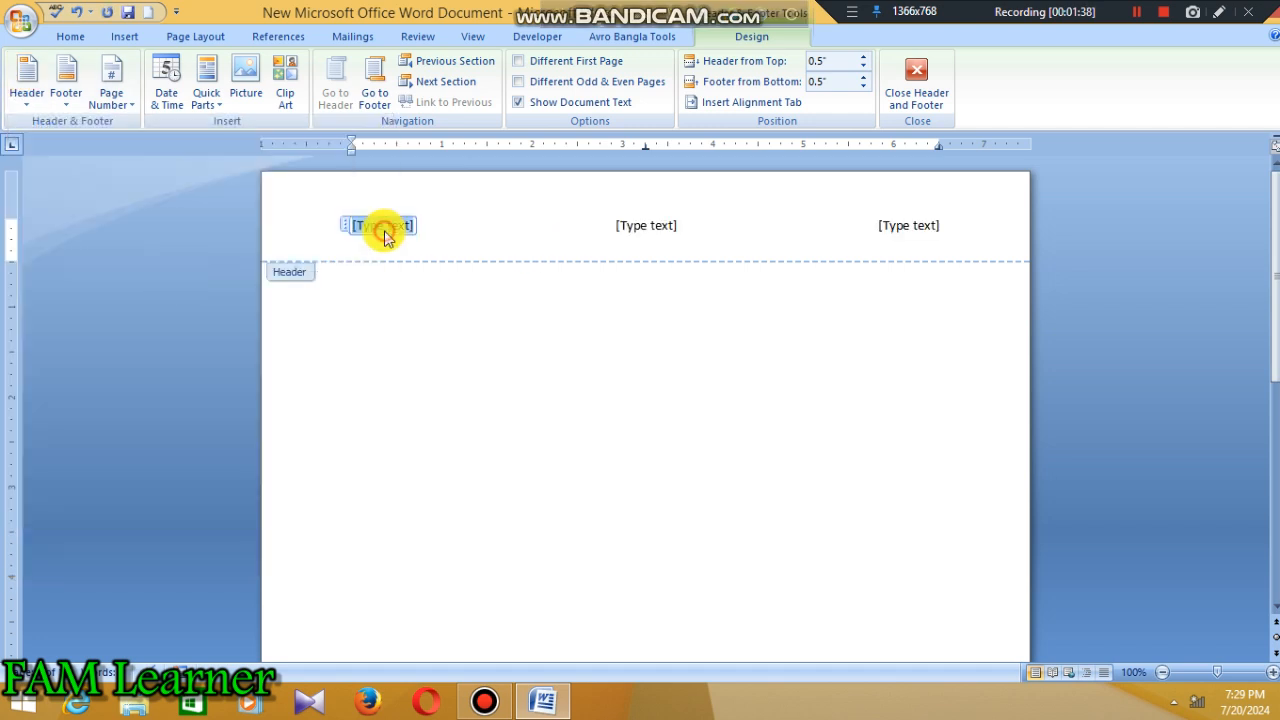
text(gjjkh)
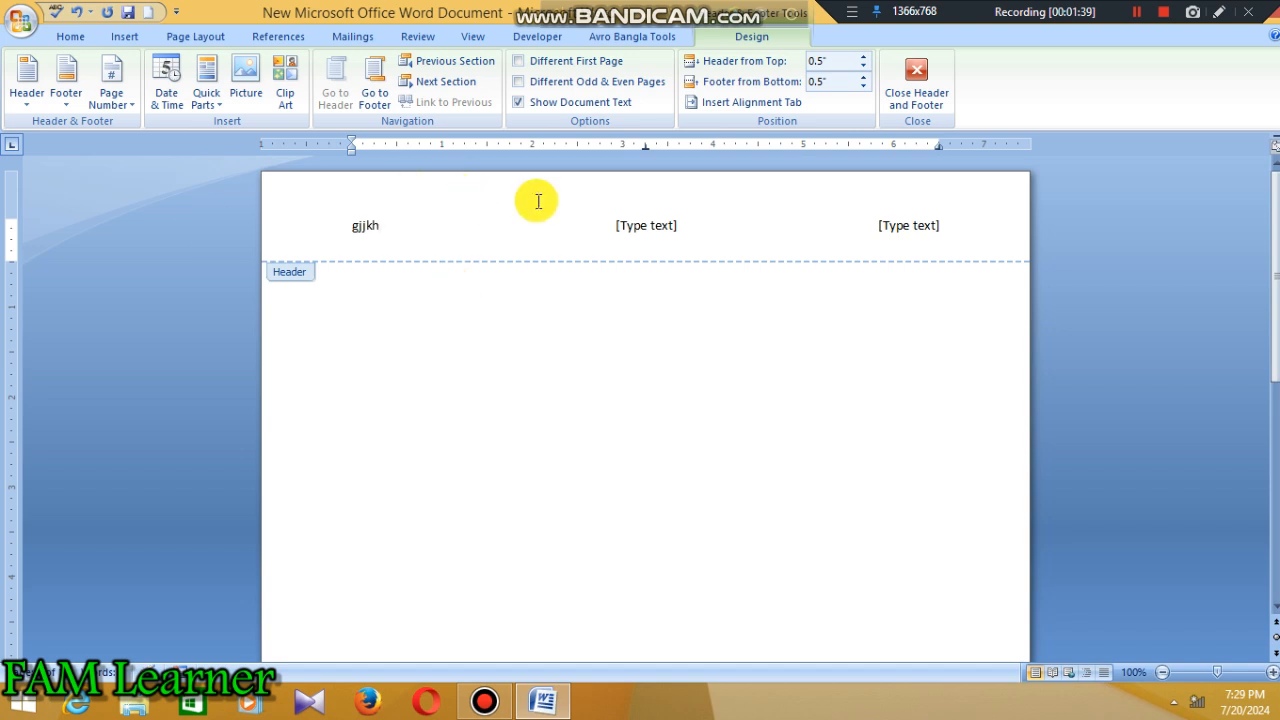
click(638, 226)
text(dhgfhg)
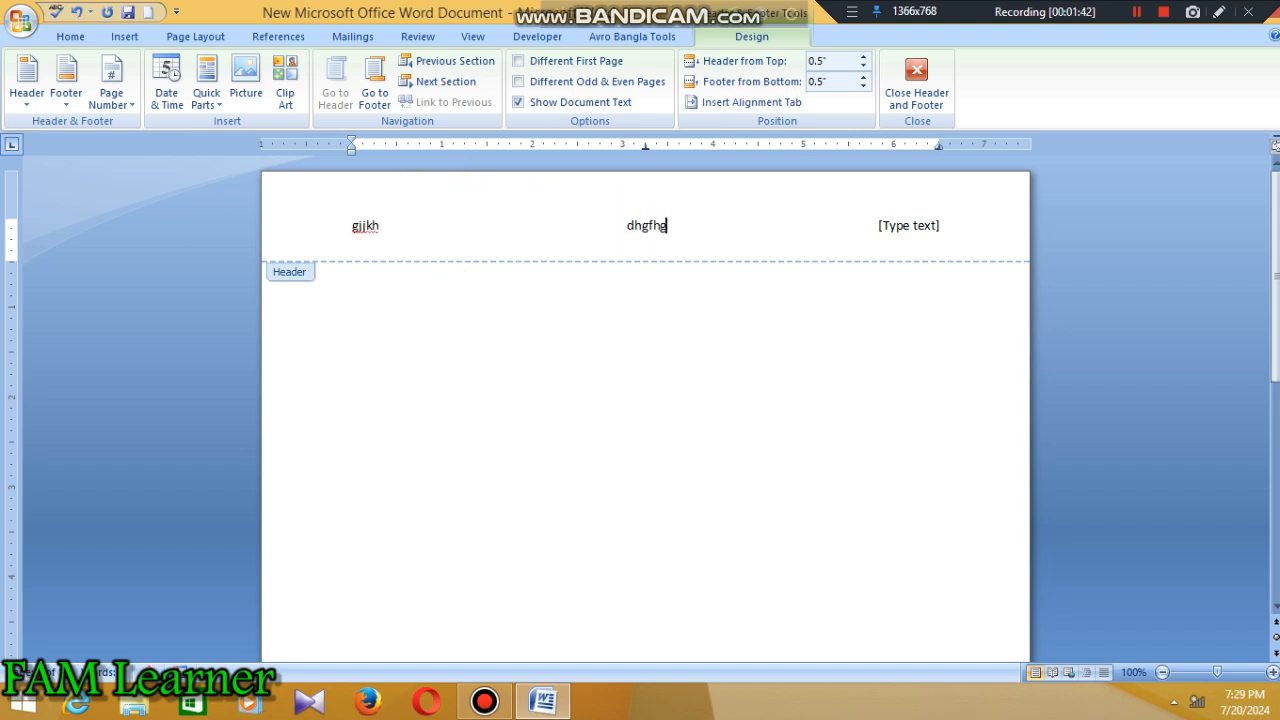
click(890, 227)
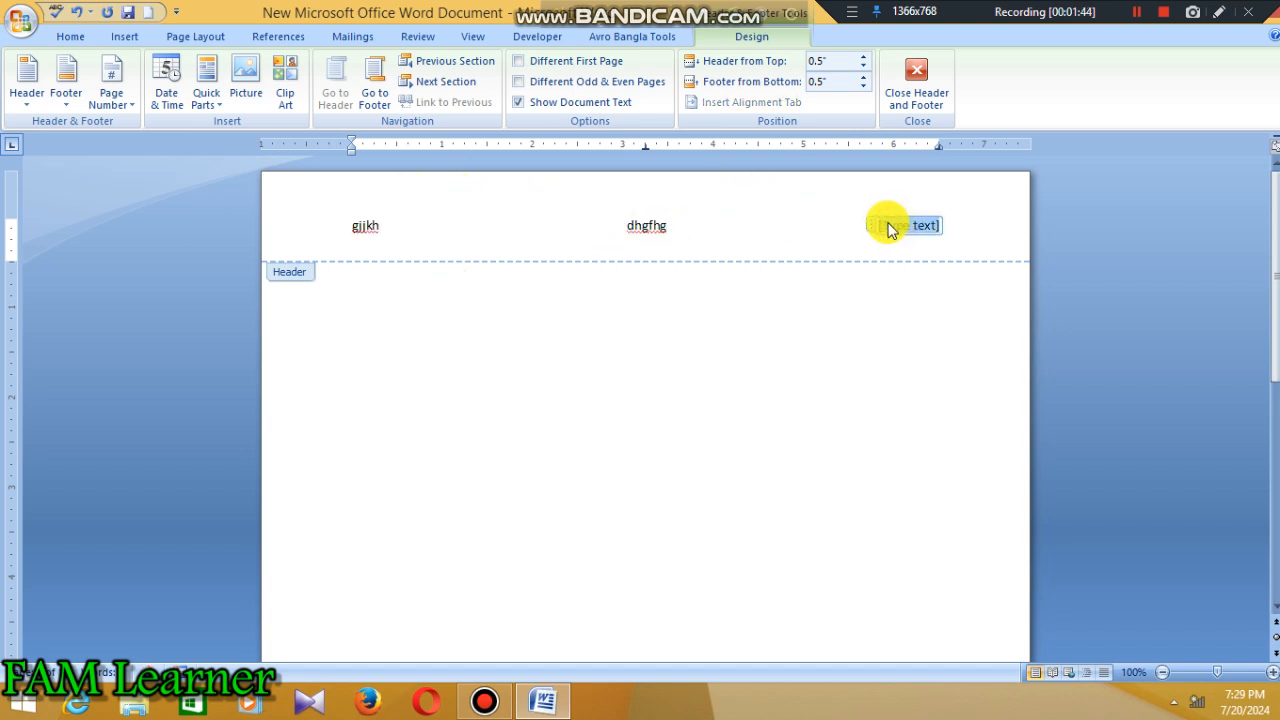
text(jhgihgjh)
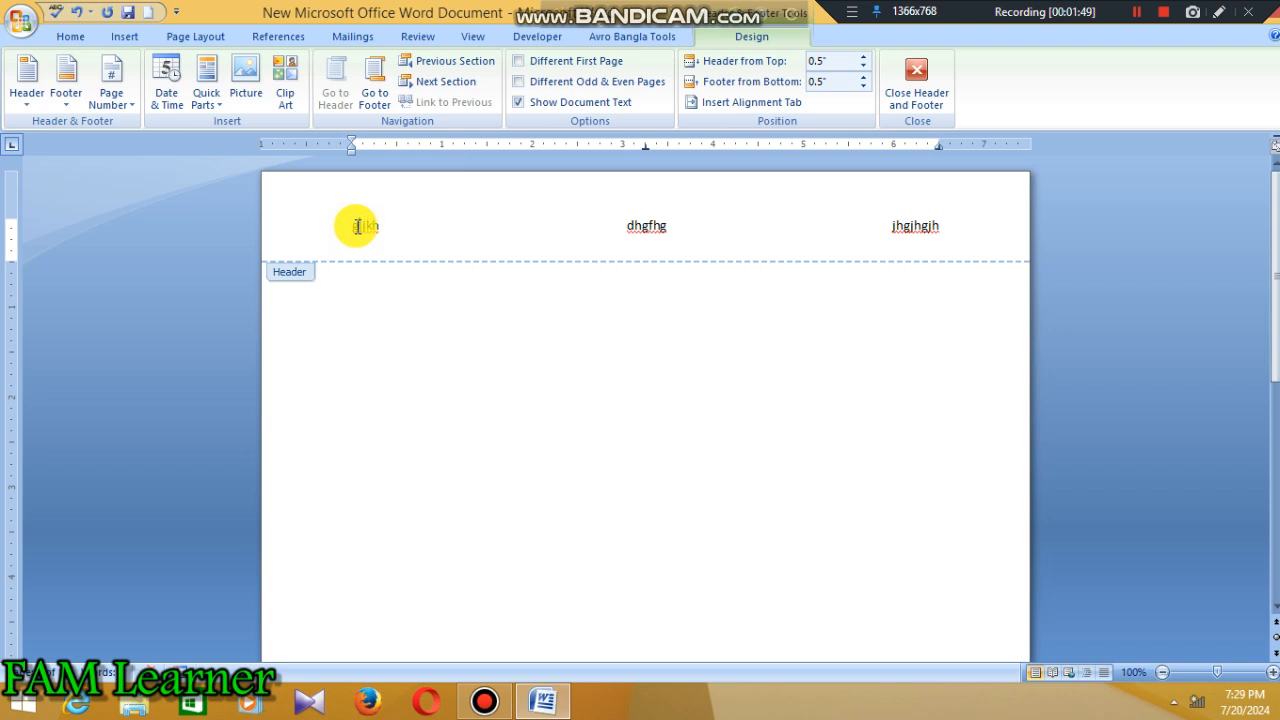
Clear the text of all three header columns and remove the remaining header content.
key(BackSpace)
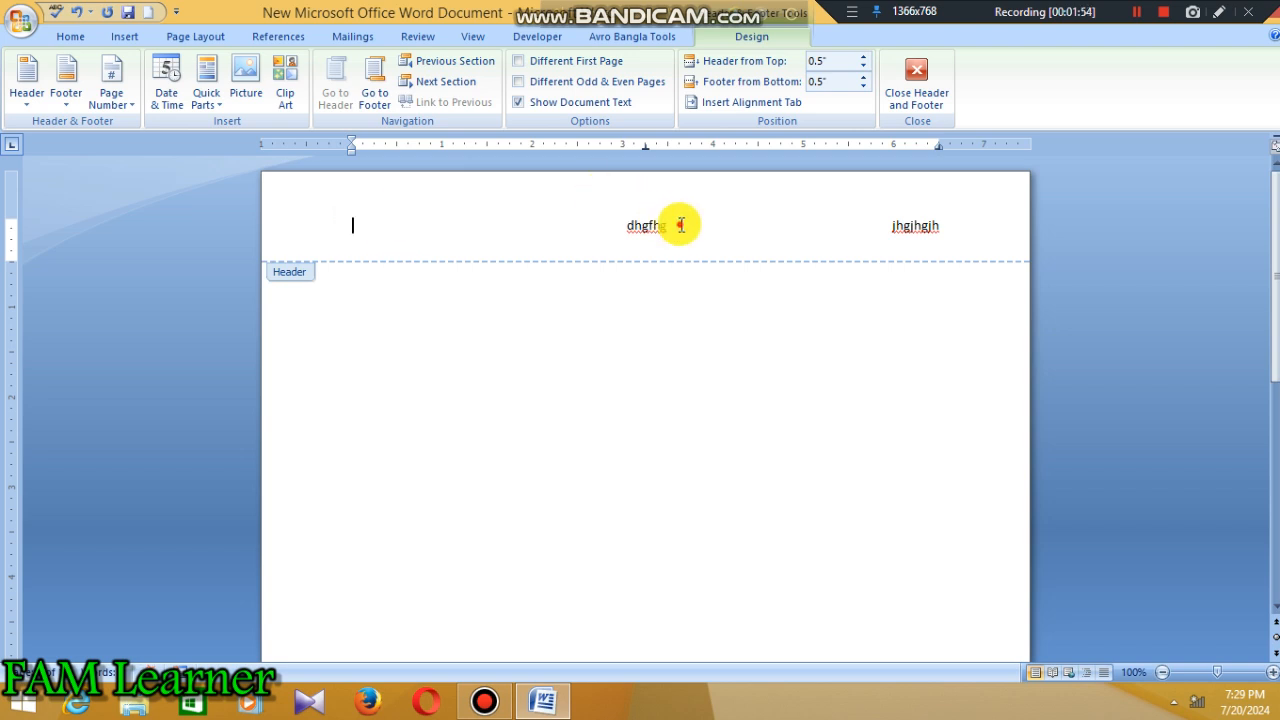
key(BackSpace)
key(BackSpace)
key(BackSpace)
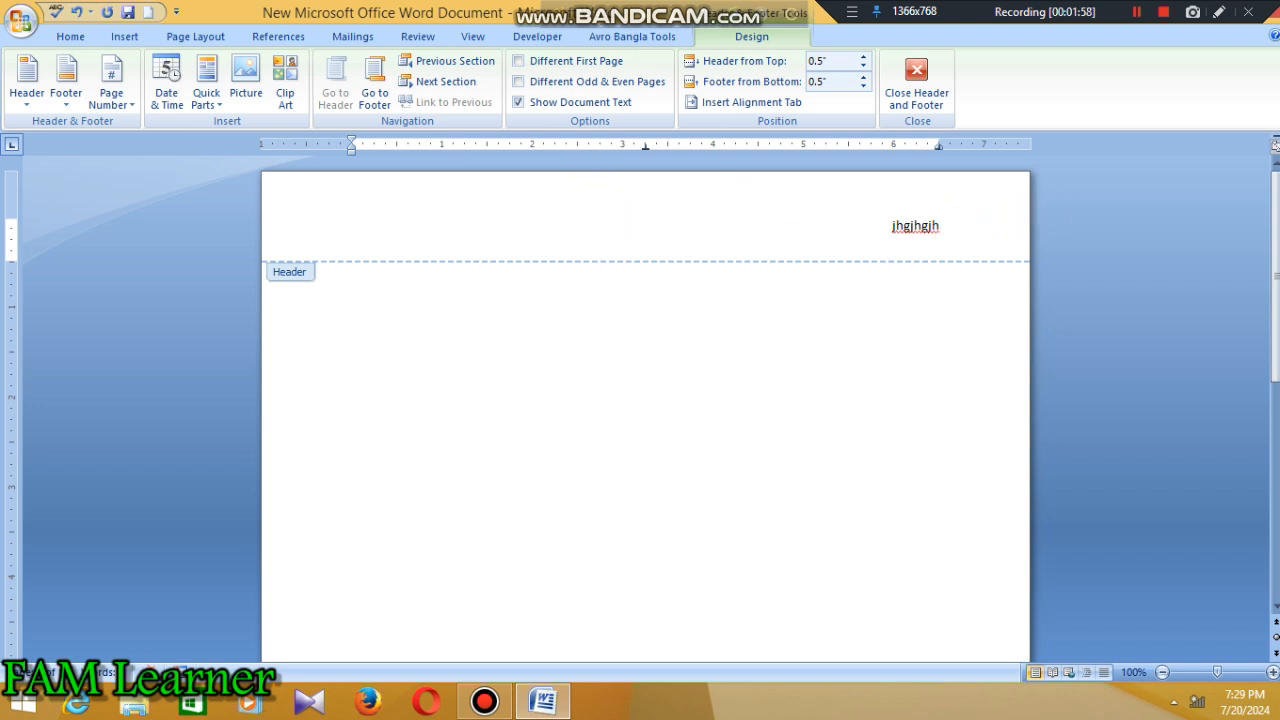
key(ctrl+a)
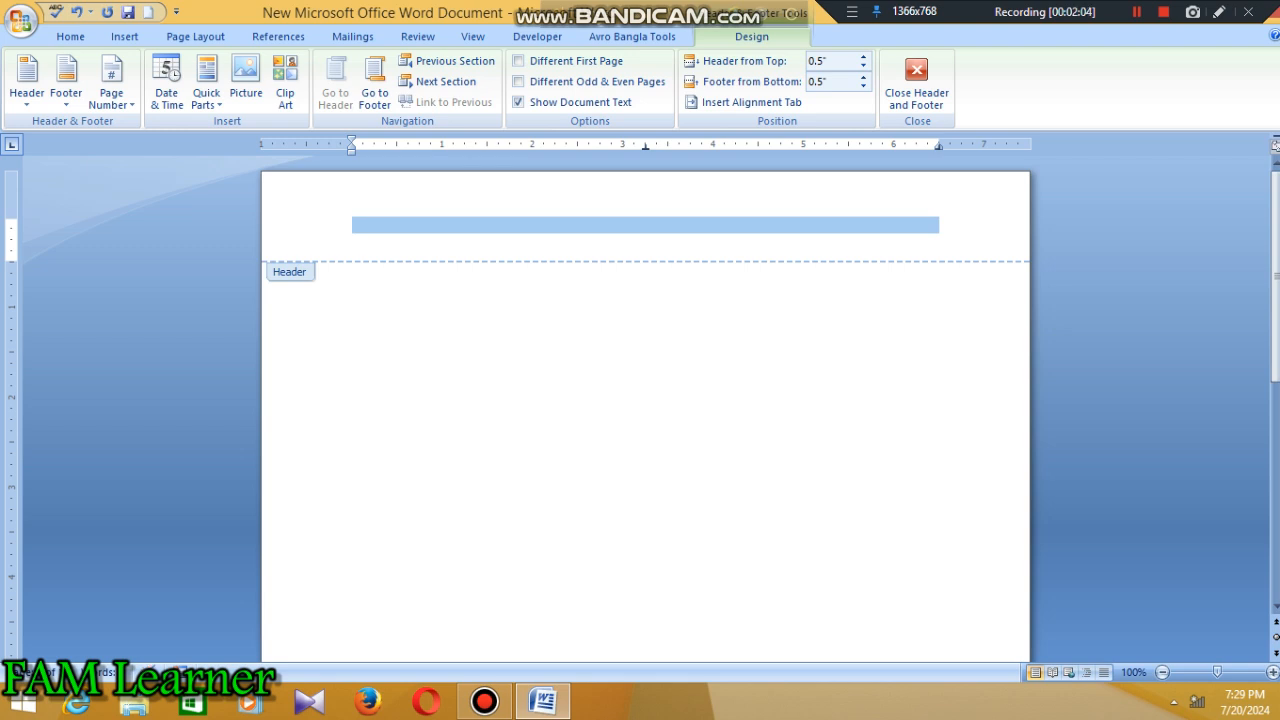
key(BackSpace)
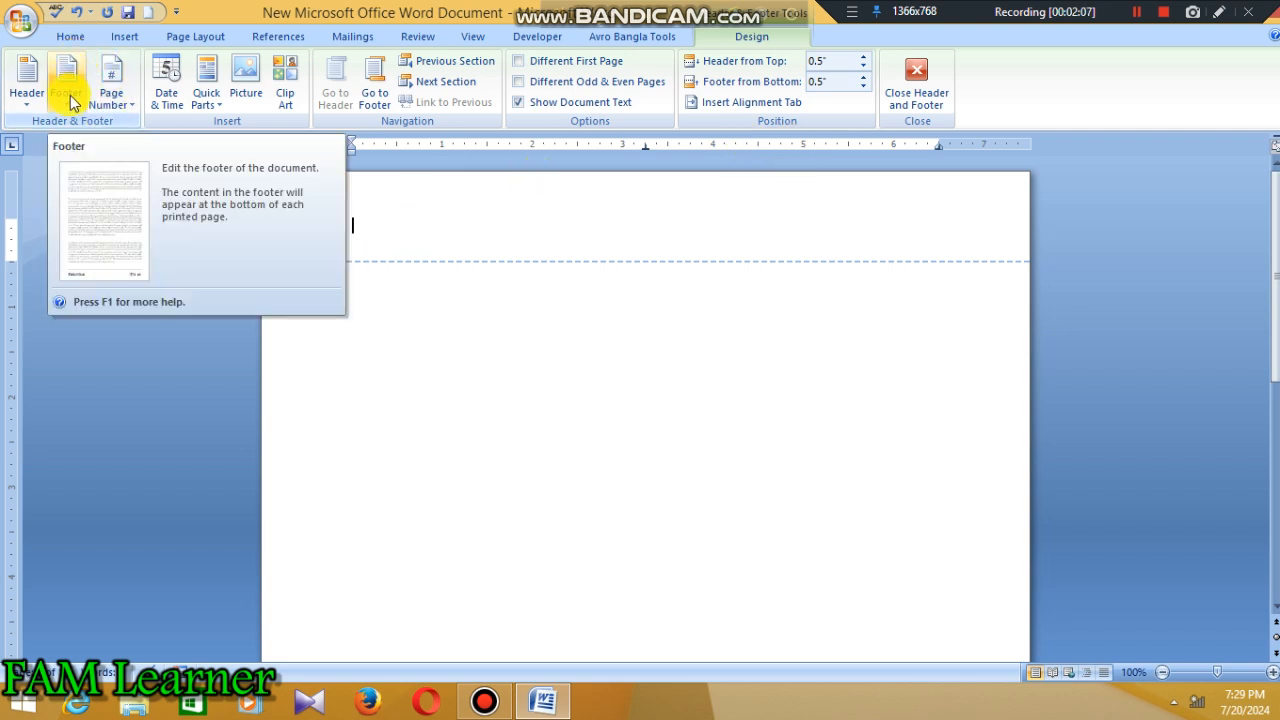
Insert the built-in Stacks header, which has a document title and page number.
click(26, 88)
scroll(170, 293, down, 3)
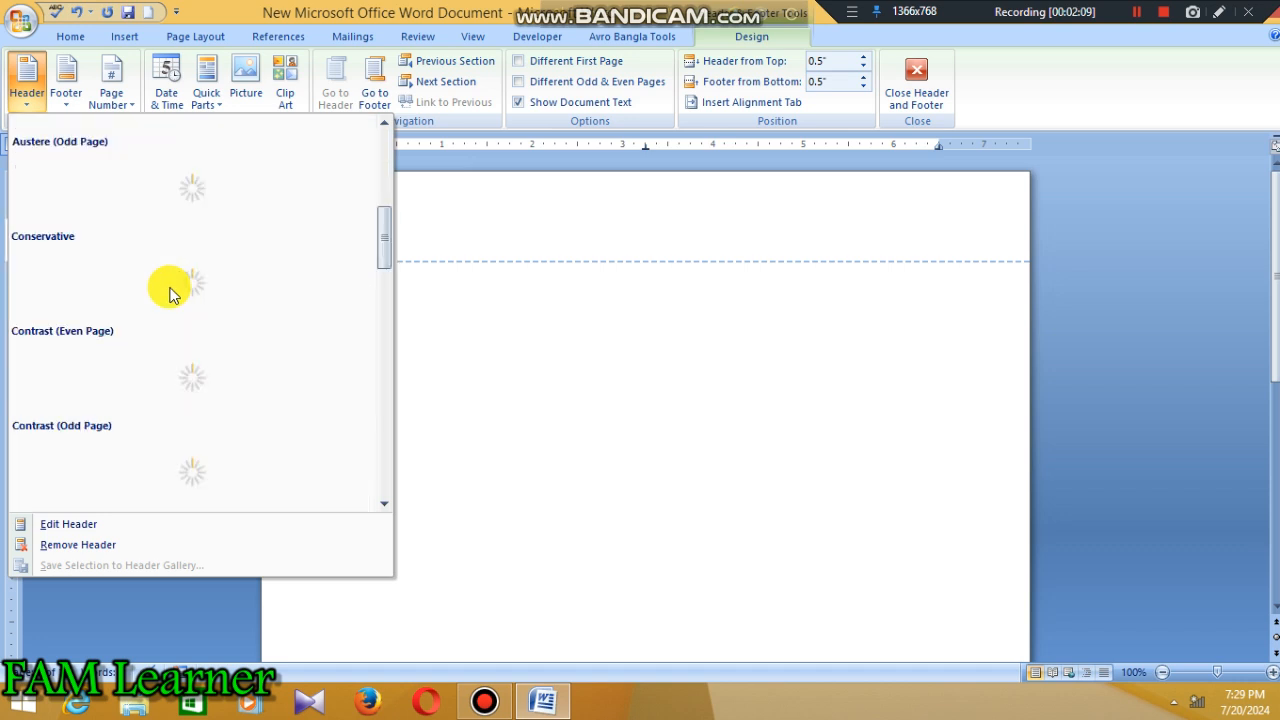
scroll(170, 293, down, 5)
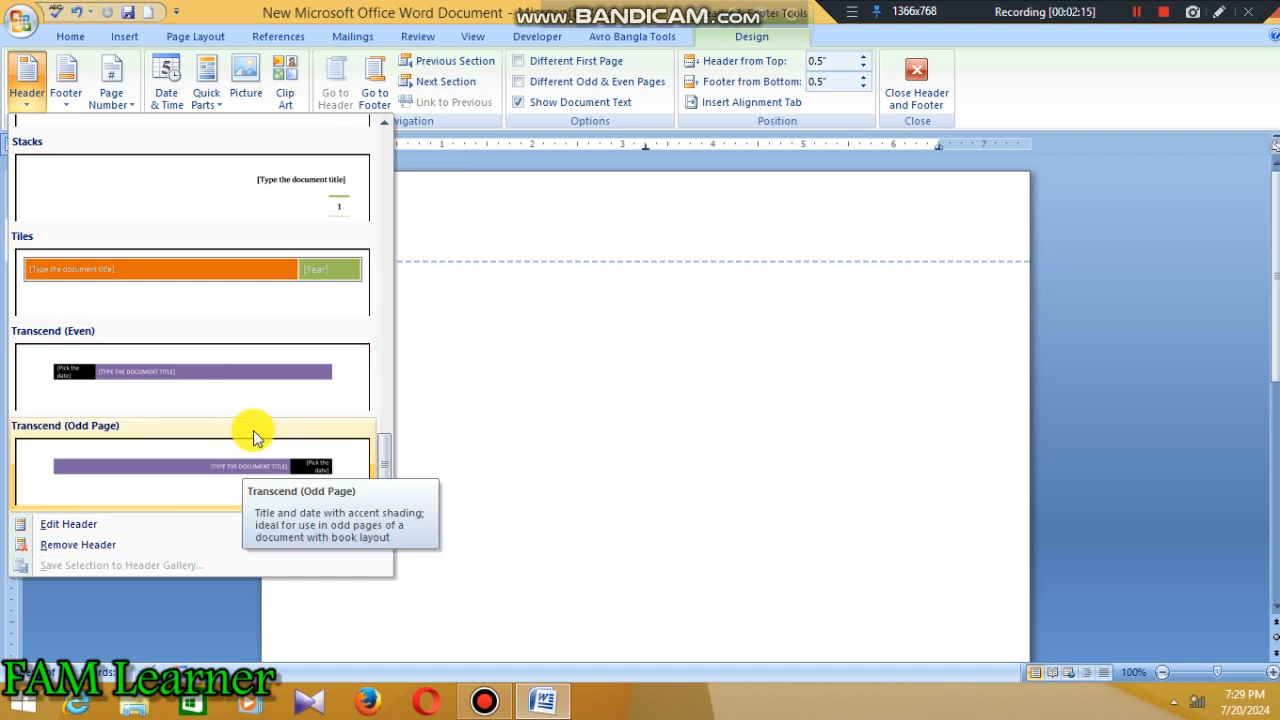
click(338, 206)
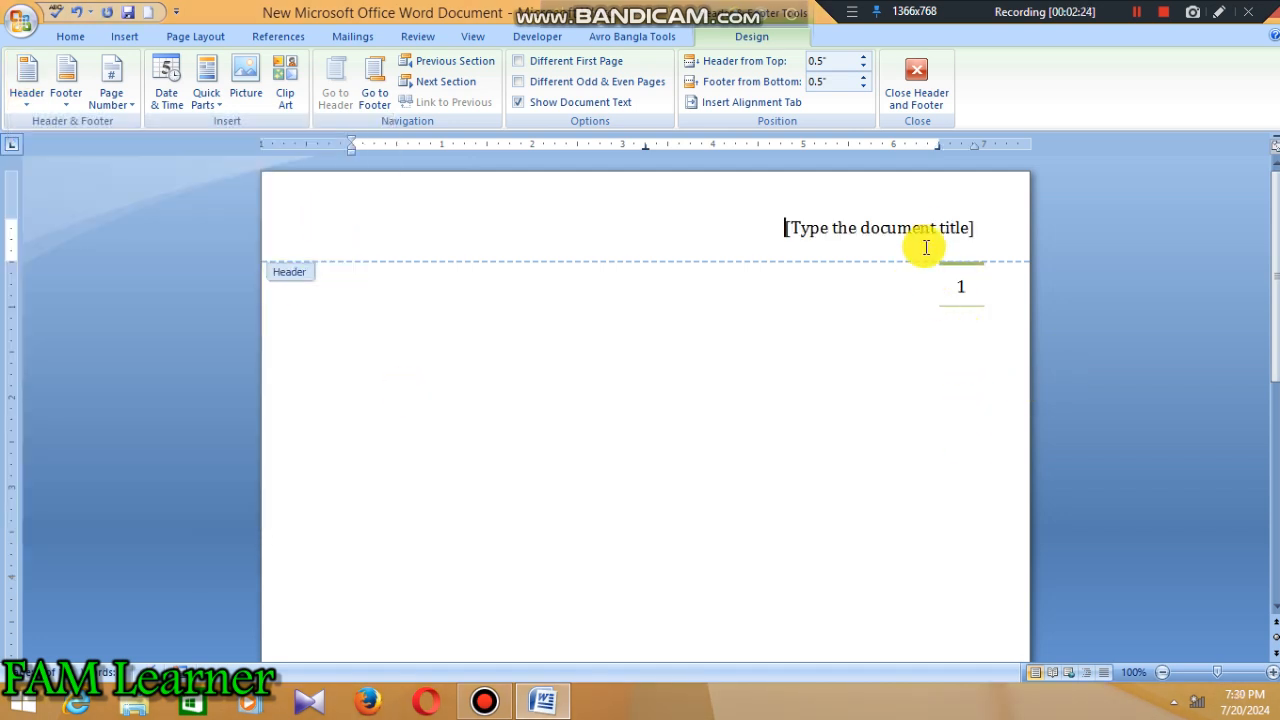
Set the header's document title to "bjhkjhk" and return to the document body.
click(955, 226)
click(955, 227)
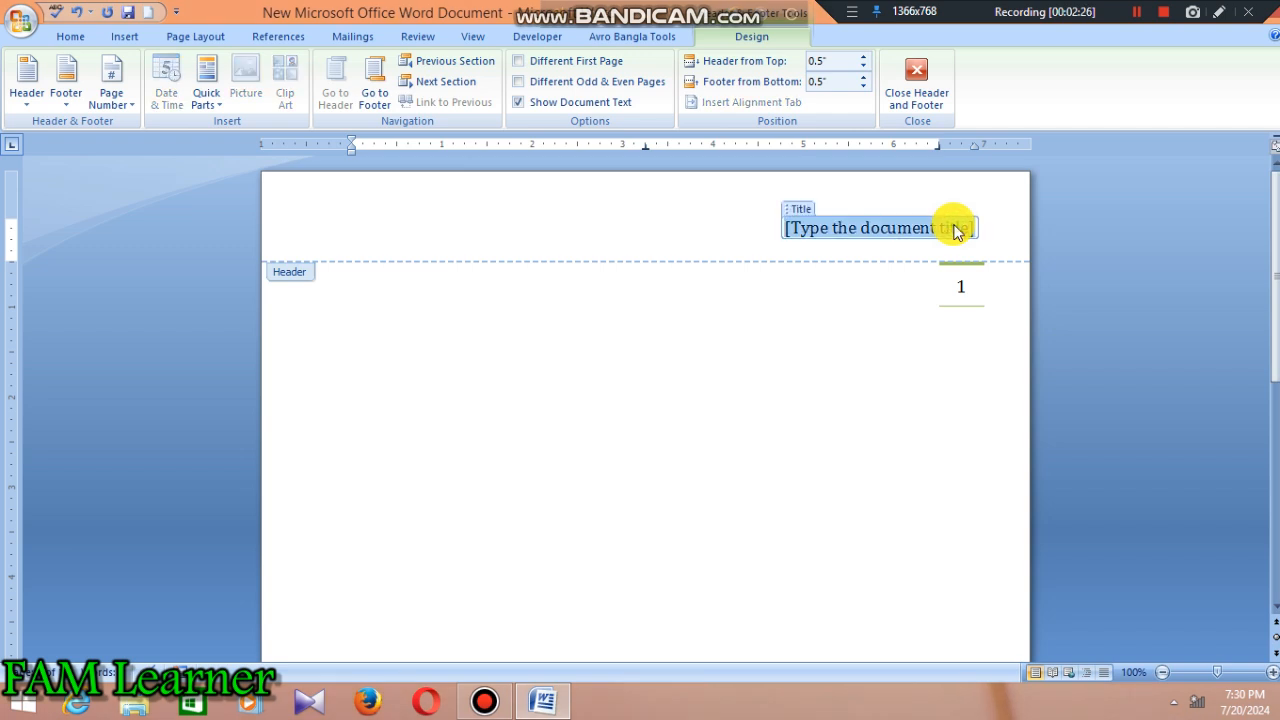
text(bjhkjhk)
click(680, 302)
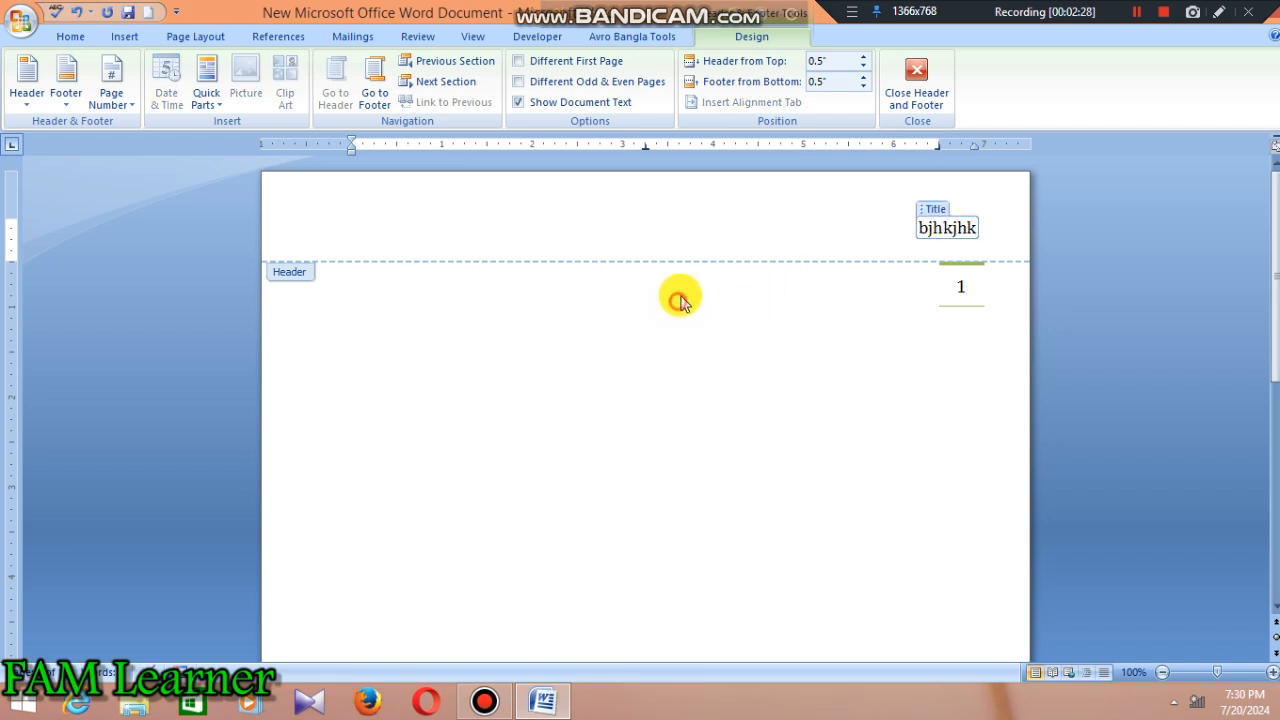
click(655, 432)
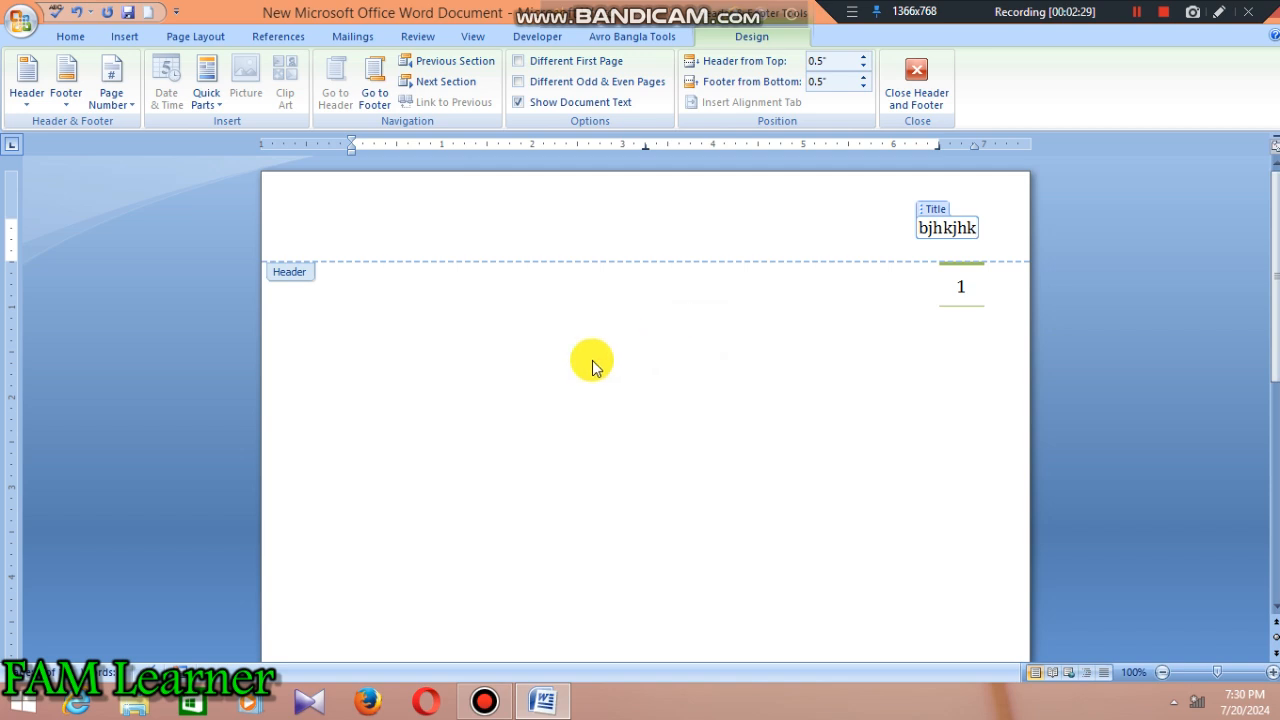
double_click(395, 284)
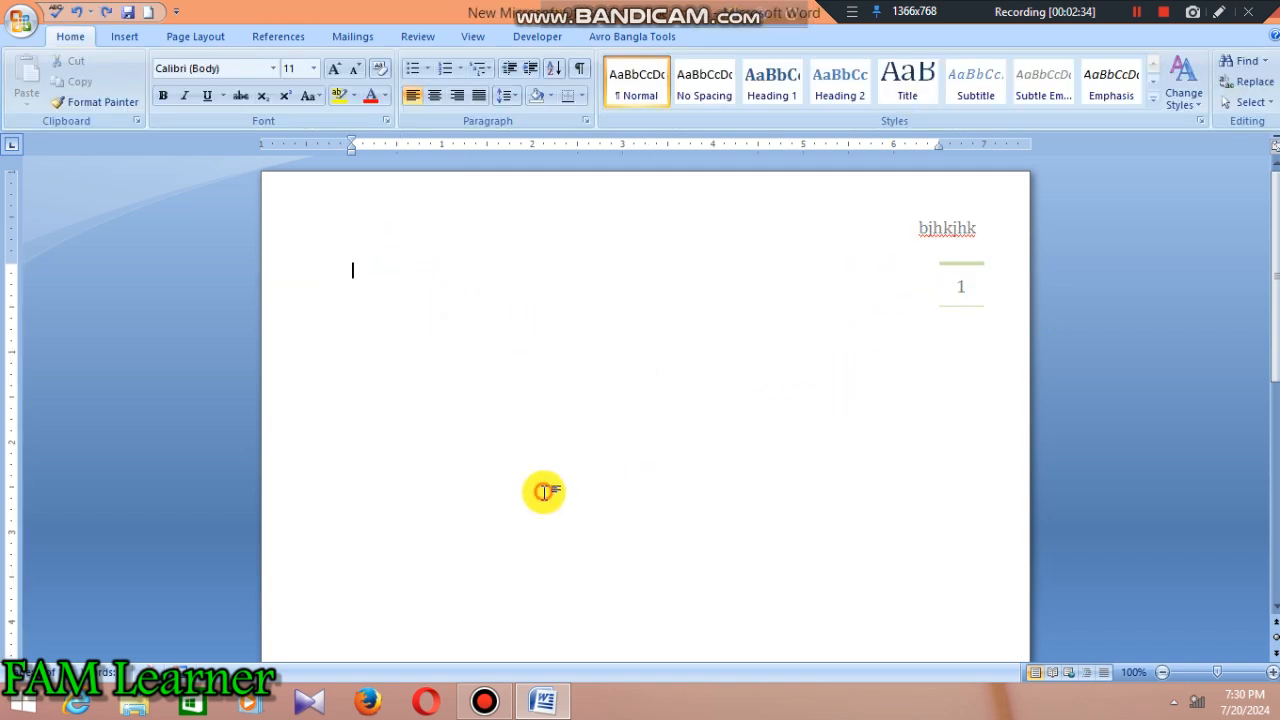
Inspect the title field and page number box of the Stacks header, and return to the document body.
double_click(937, 224)
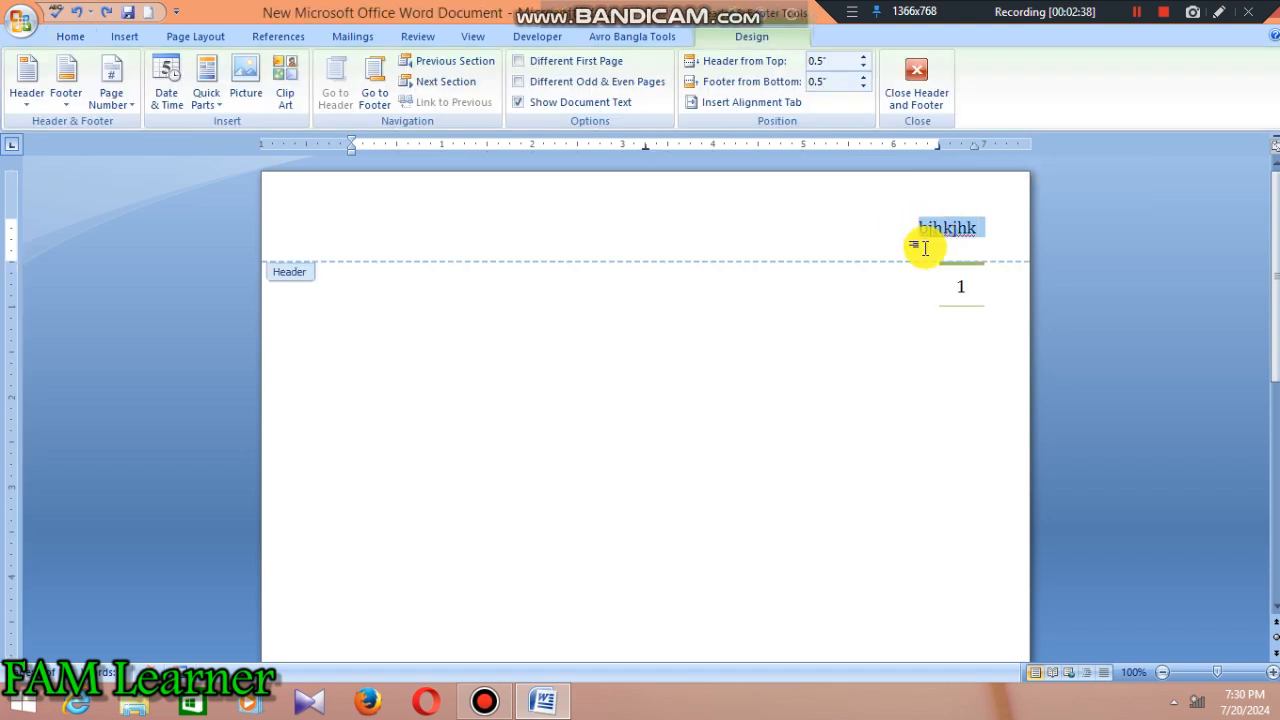
click(940, 226)
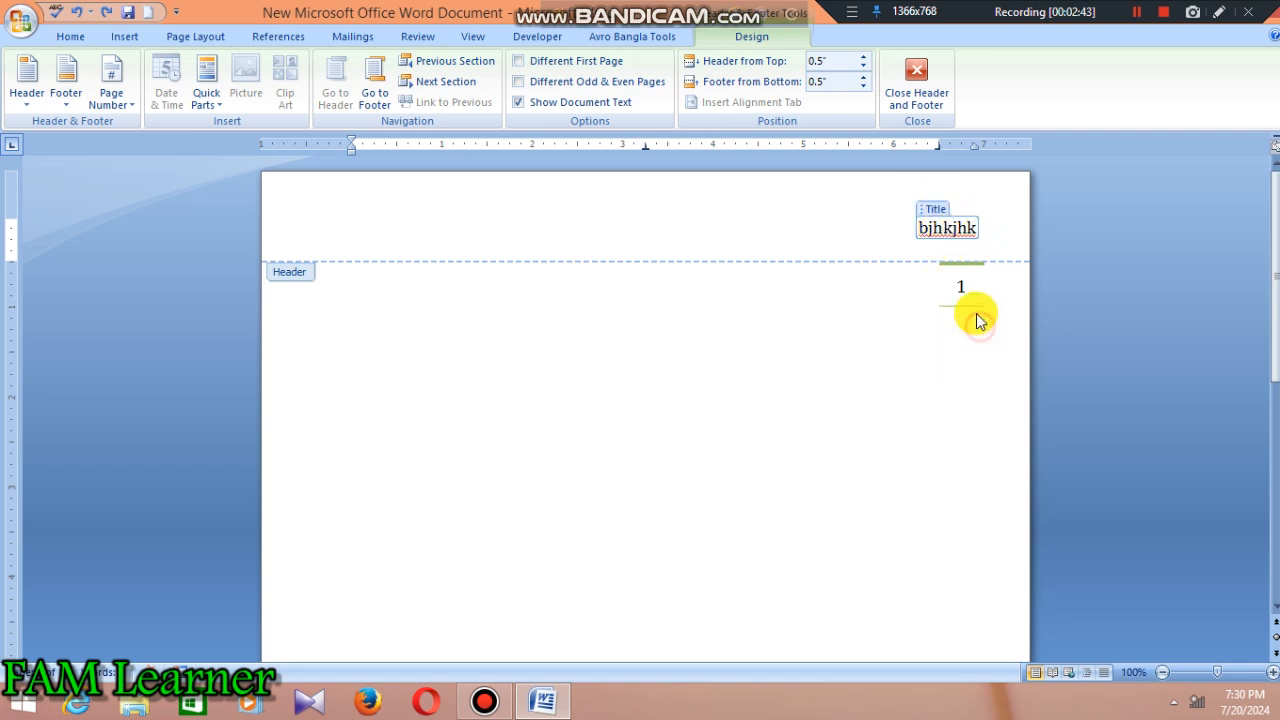
click(963, 289)
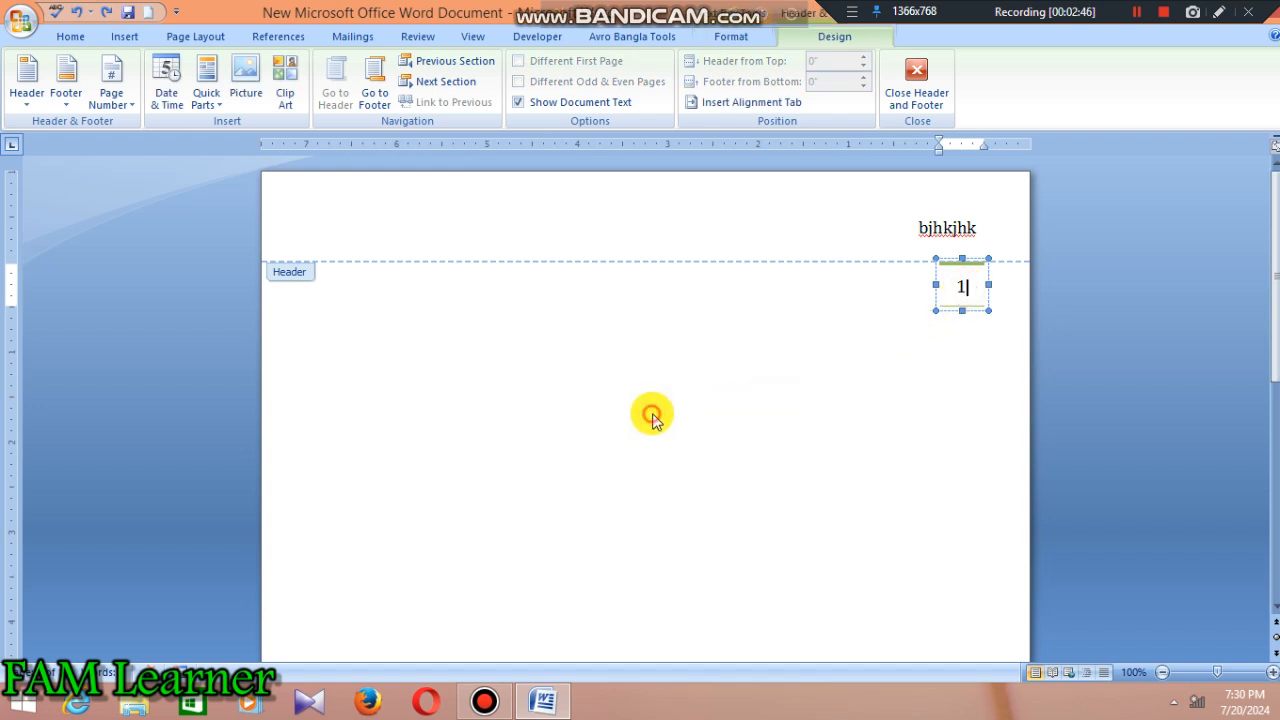
double_click(650, 415)
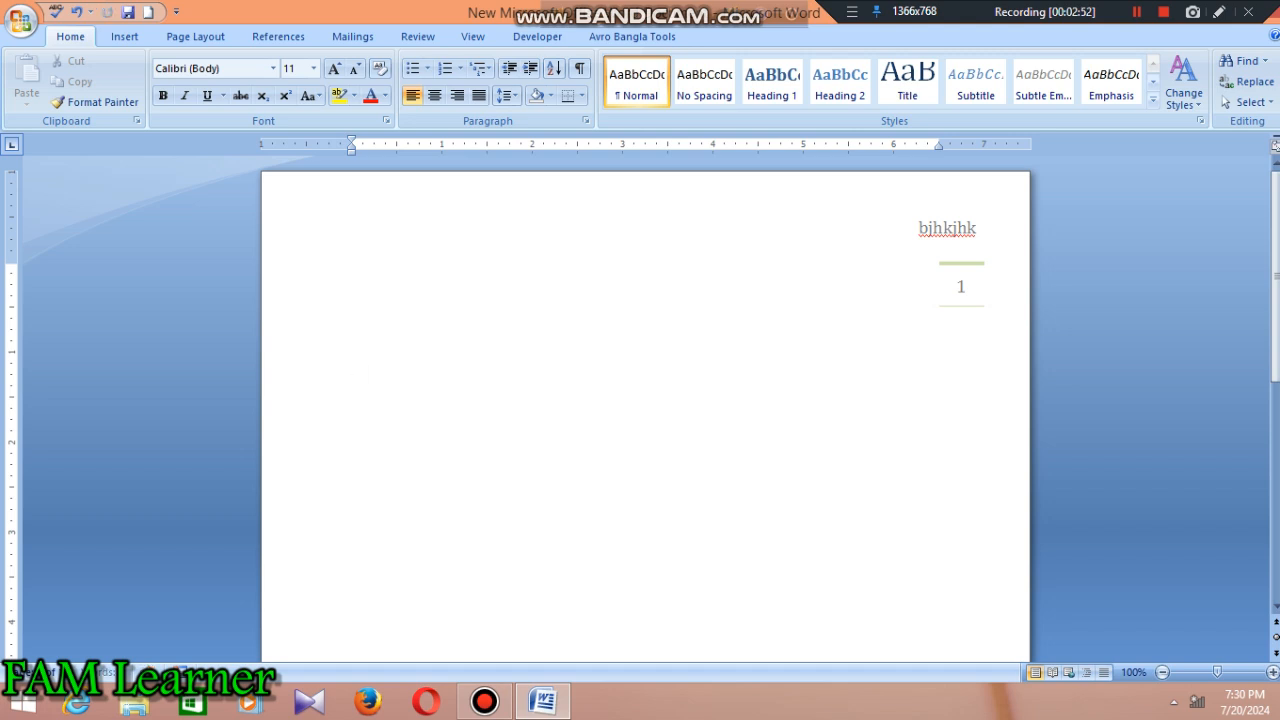
Compare the header title and page number on the first and second pages of the document.
scroll(645, 400, down, 3)
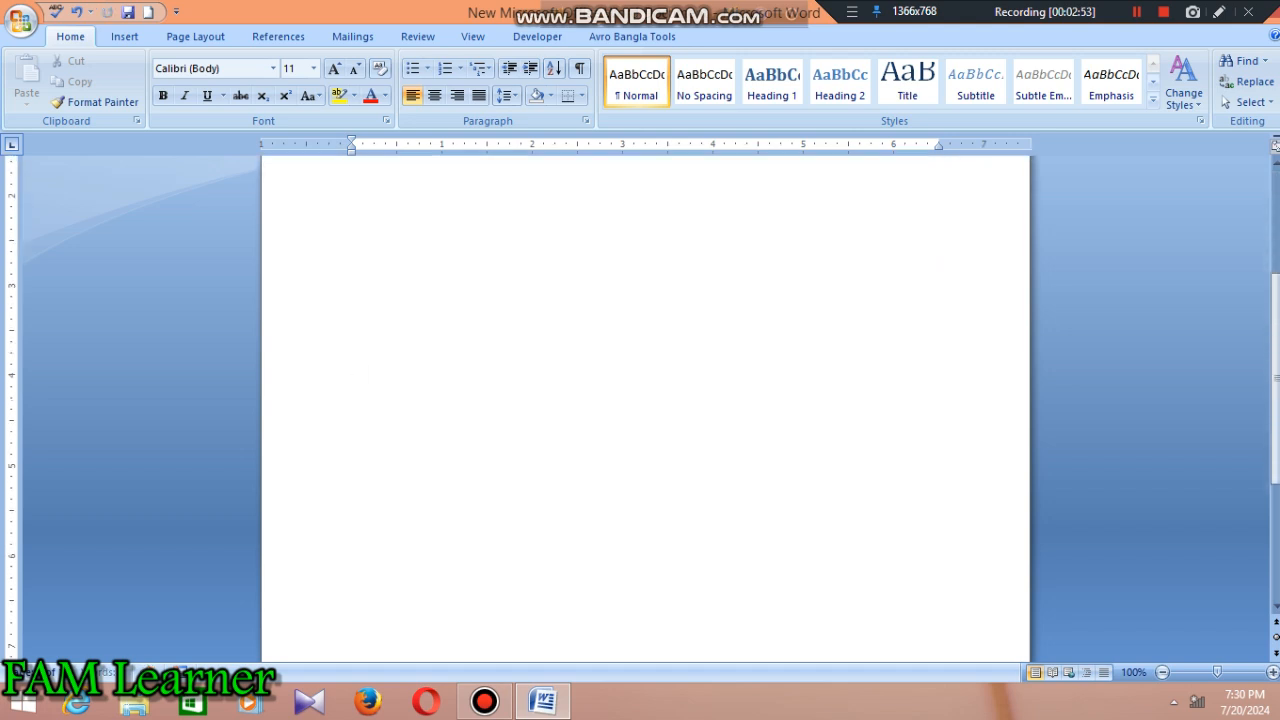
scroll(645, 400, down, 3)
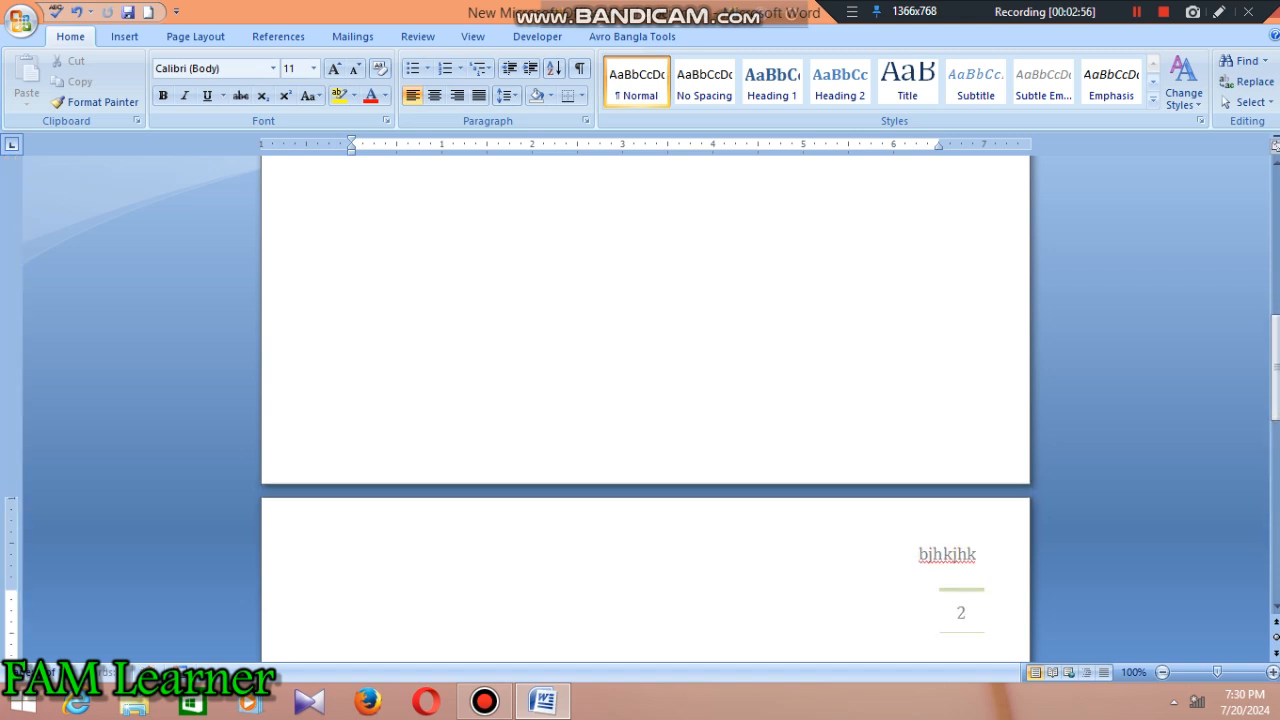
scroll(645, 400, down, 2)
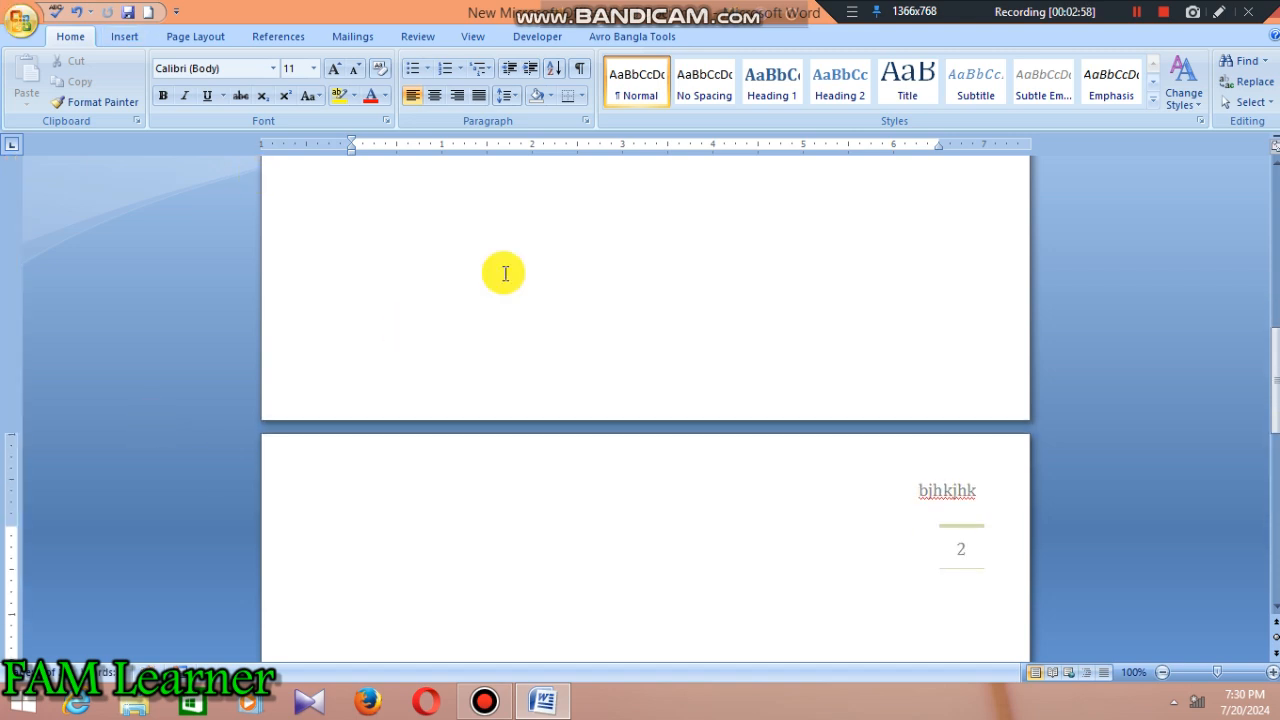
scroll(877, 310, up, 18)
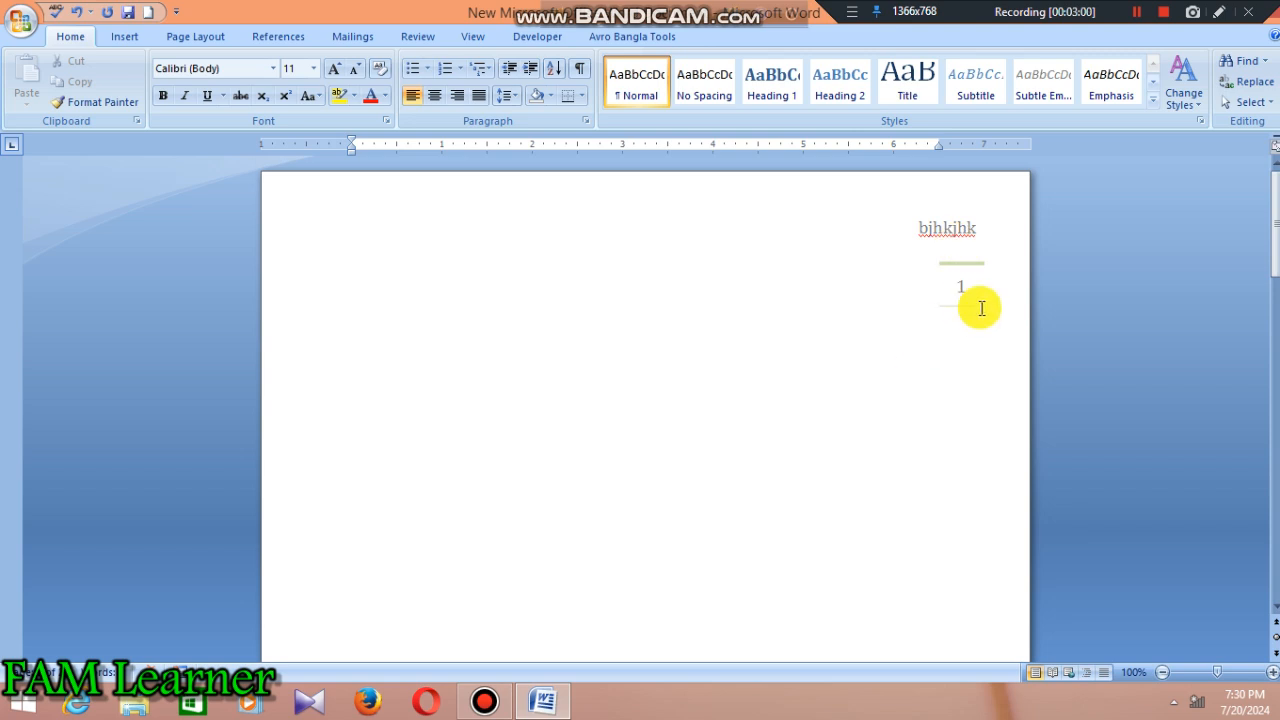
scroll(957, 333, down, 18)
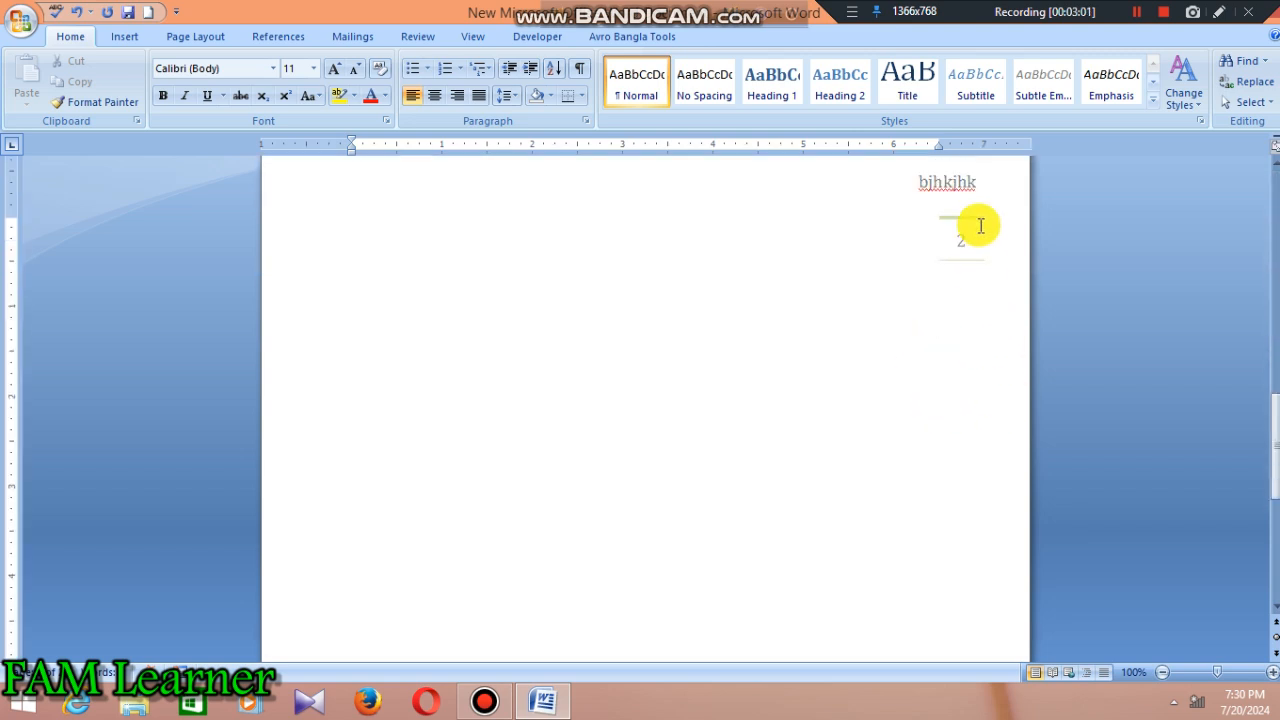
scroll(926, 265, up, 18)
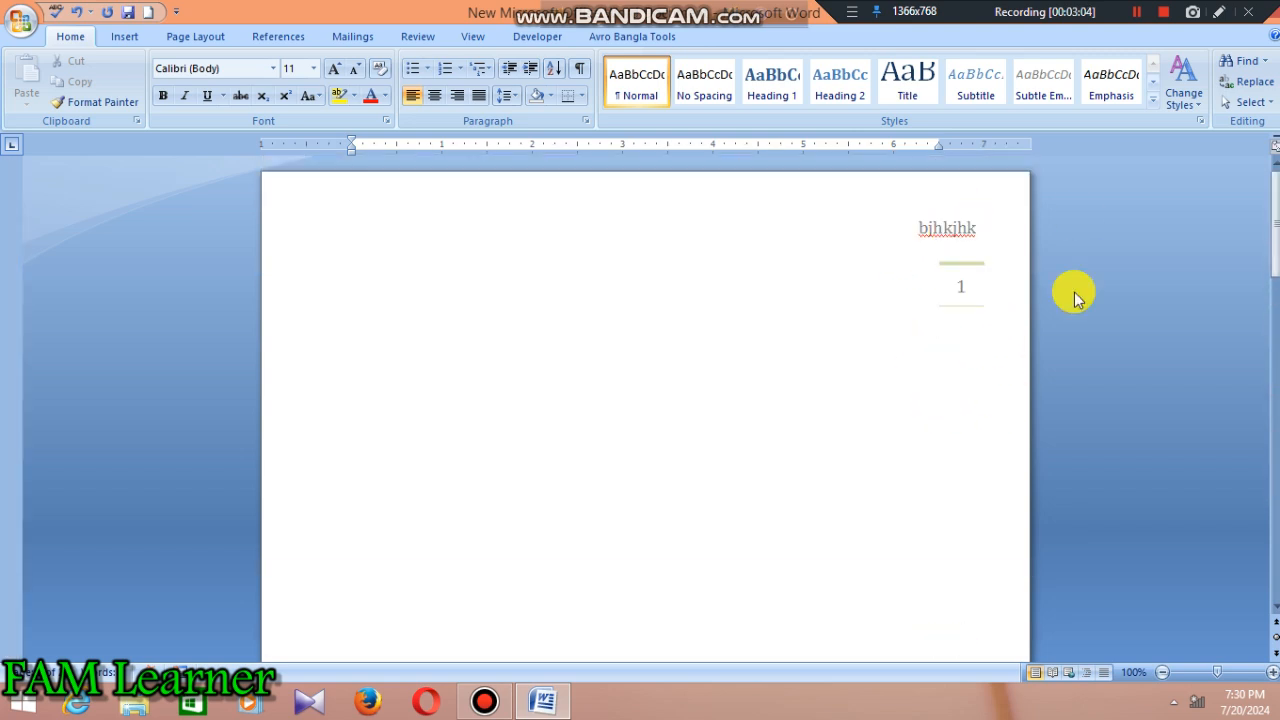
scroll(776, 355, down, 10)
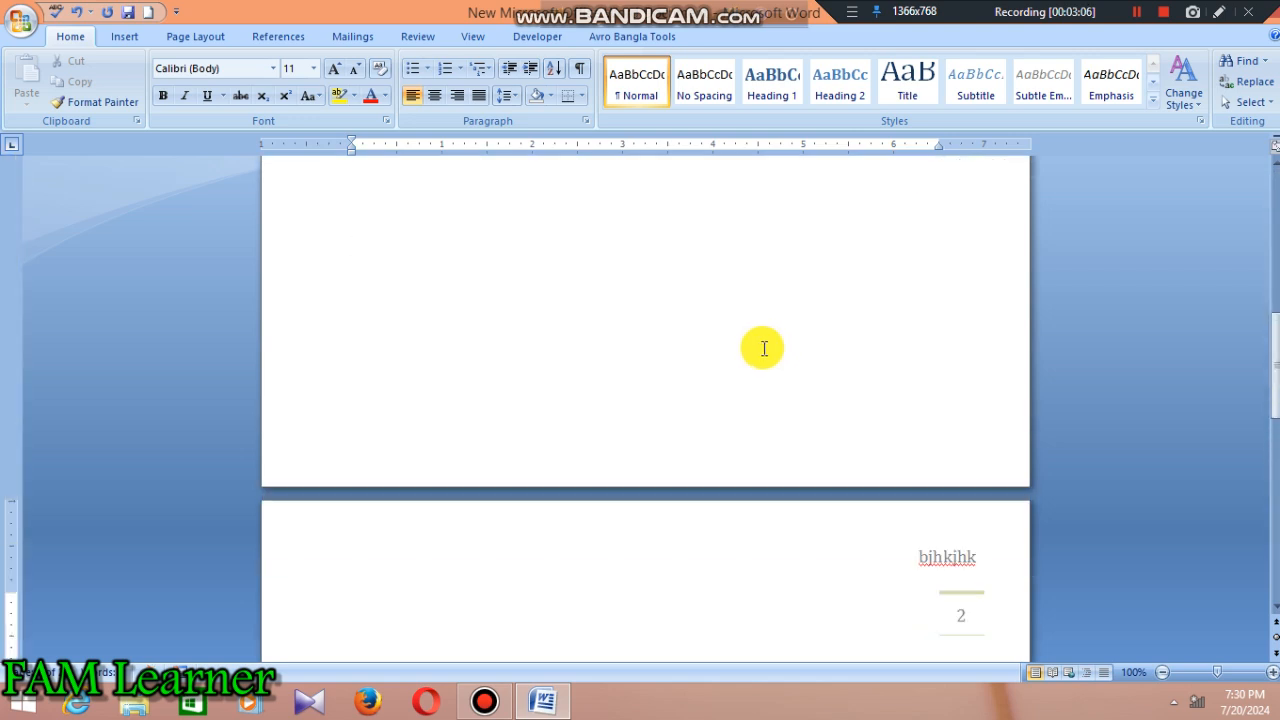
scroll(760, 348, down, 3)
scroll(760, 350, down, 10)
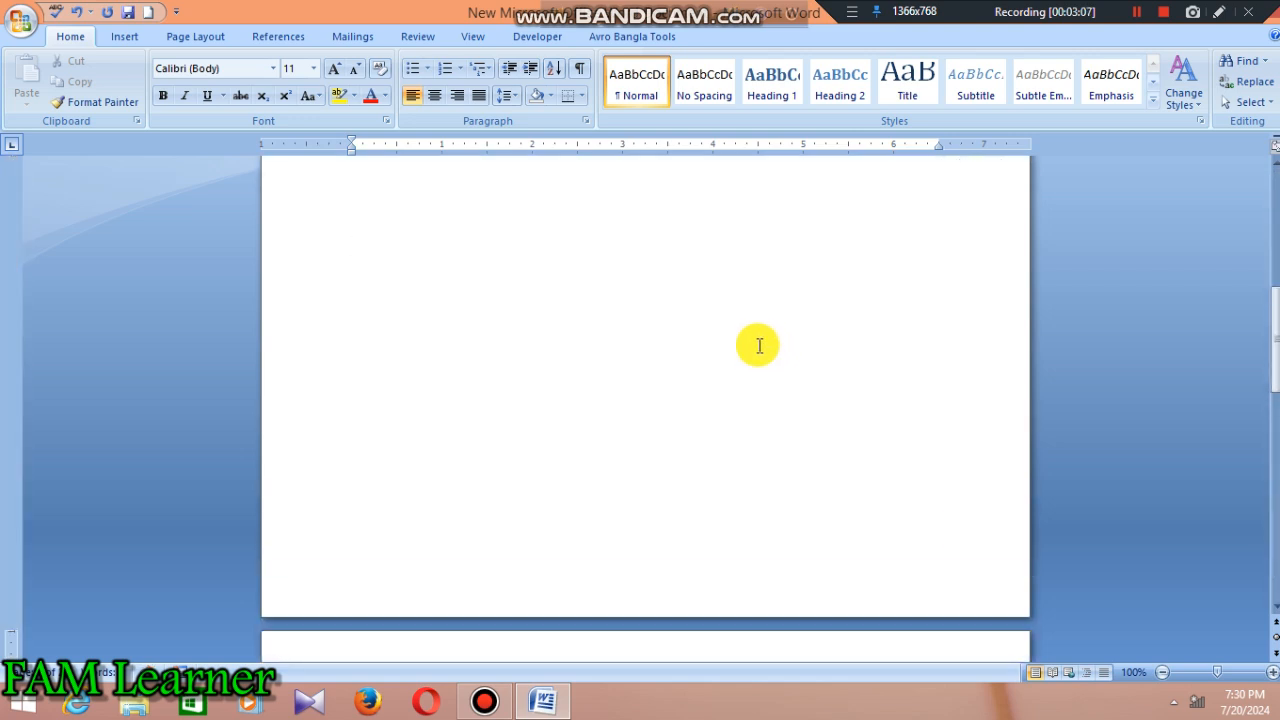
scroll(760, 350, up, 2)
scroll(760, 350, down, 2)
scroll(759, 349, up, 2)
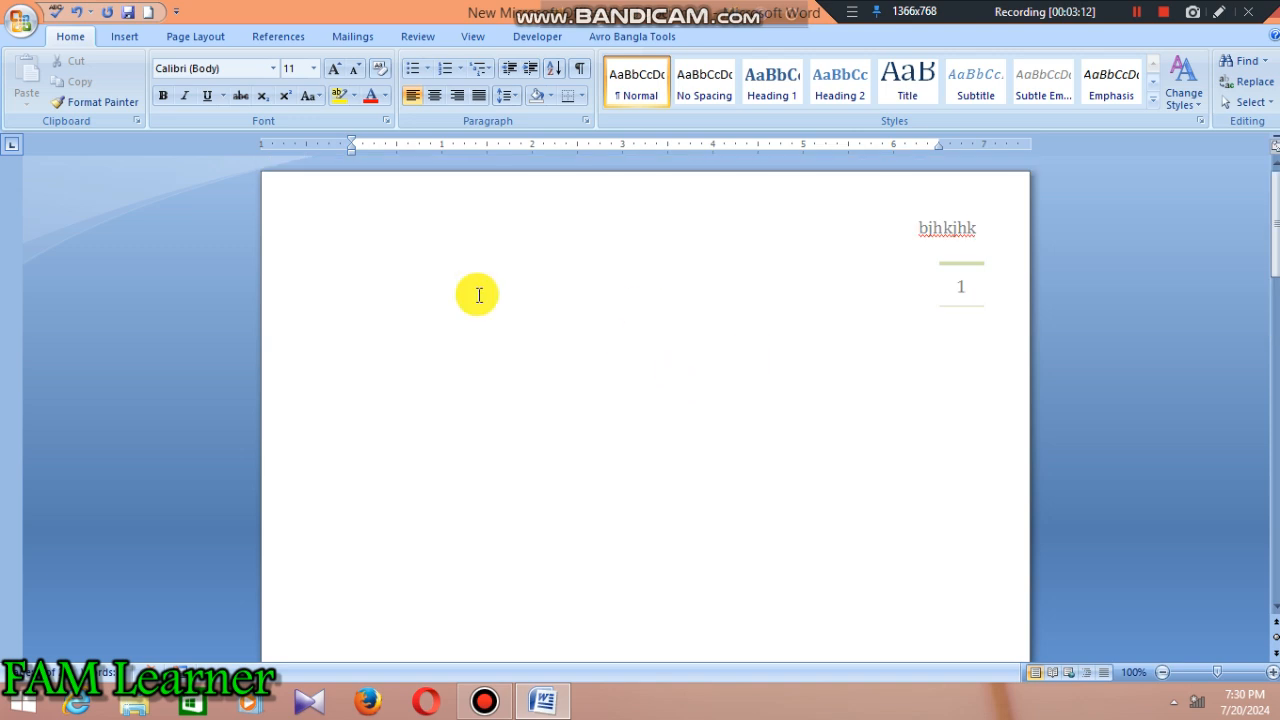
Reopen the first page's header and delete its document title "bjhkjhk".
click(966, 291)
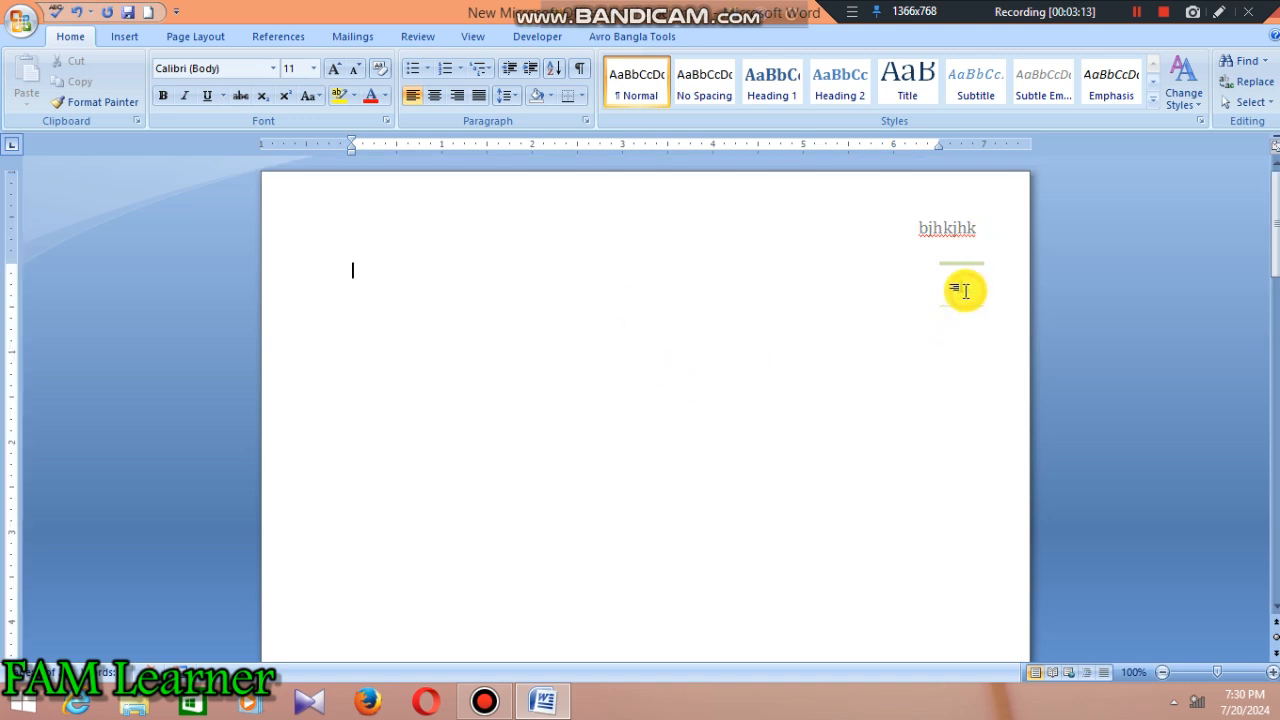
double_click(961, 234)
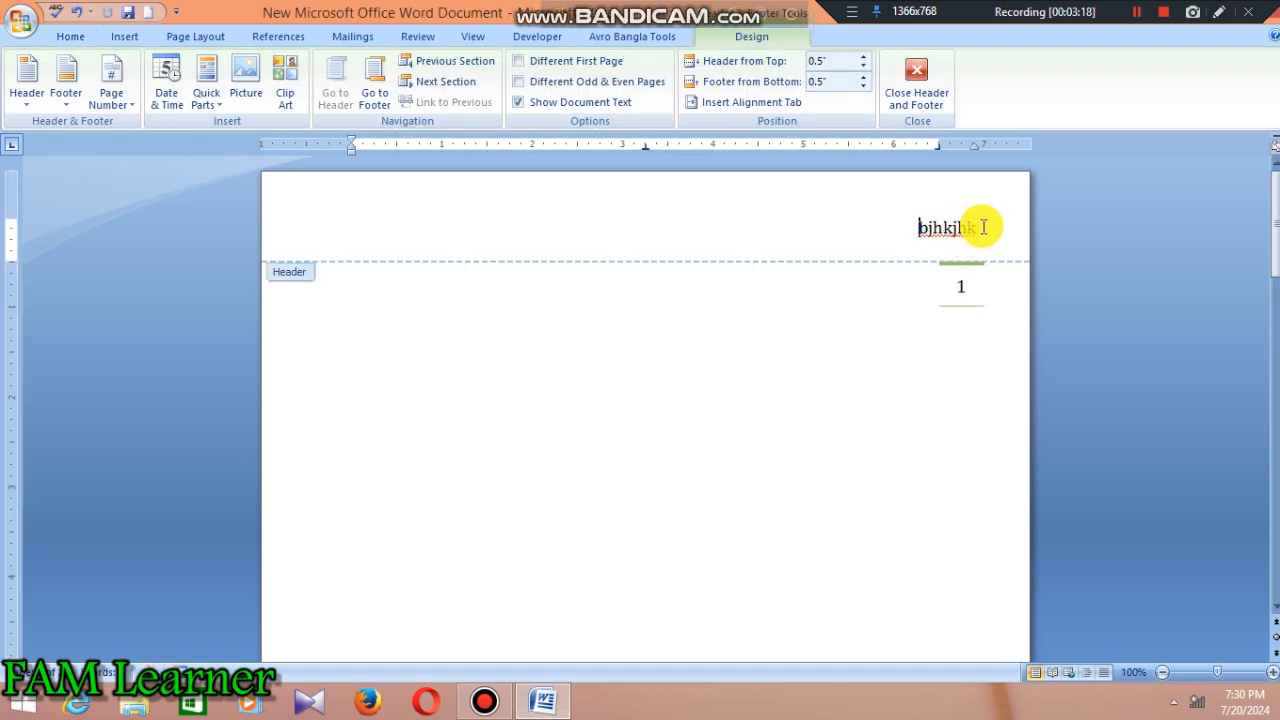
key(ctrl+e)
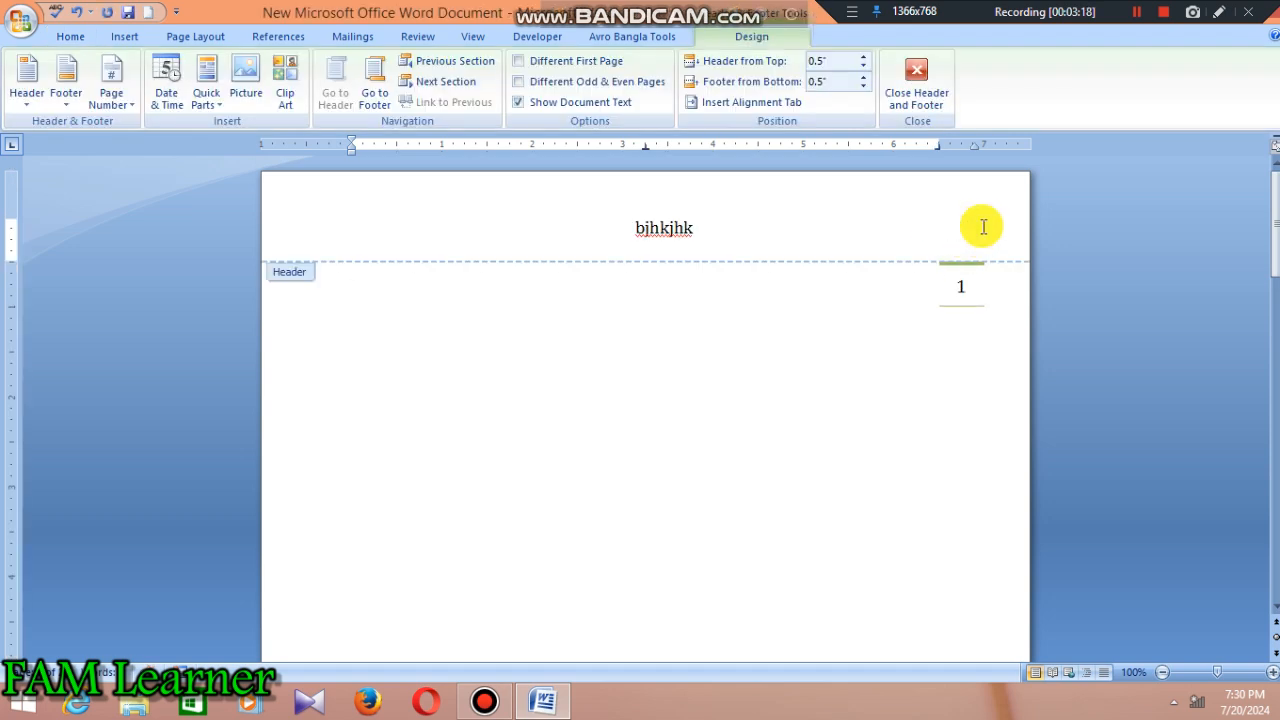
click(699, 234)
key(Delete)
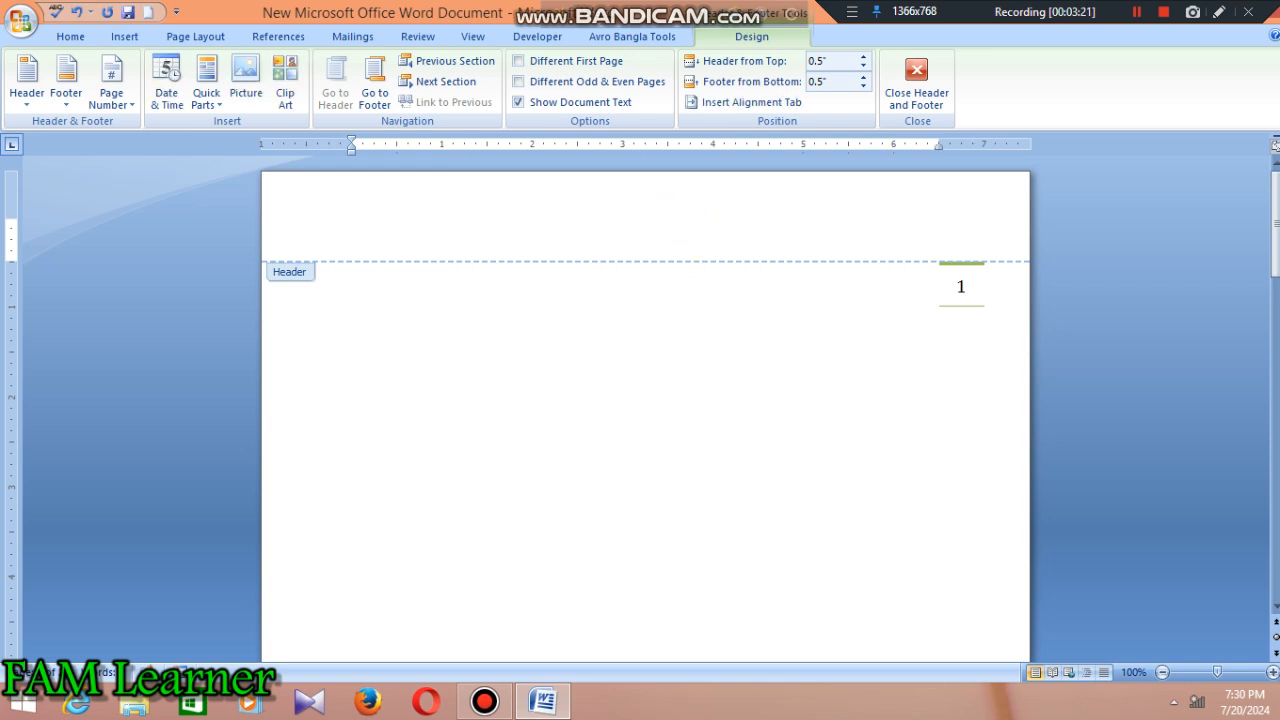
Delete the page number and its text box from the header.
click(962, 297)
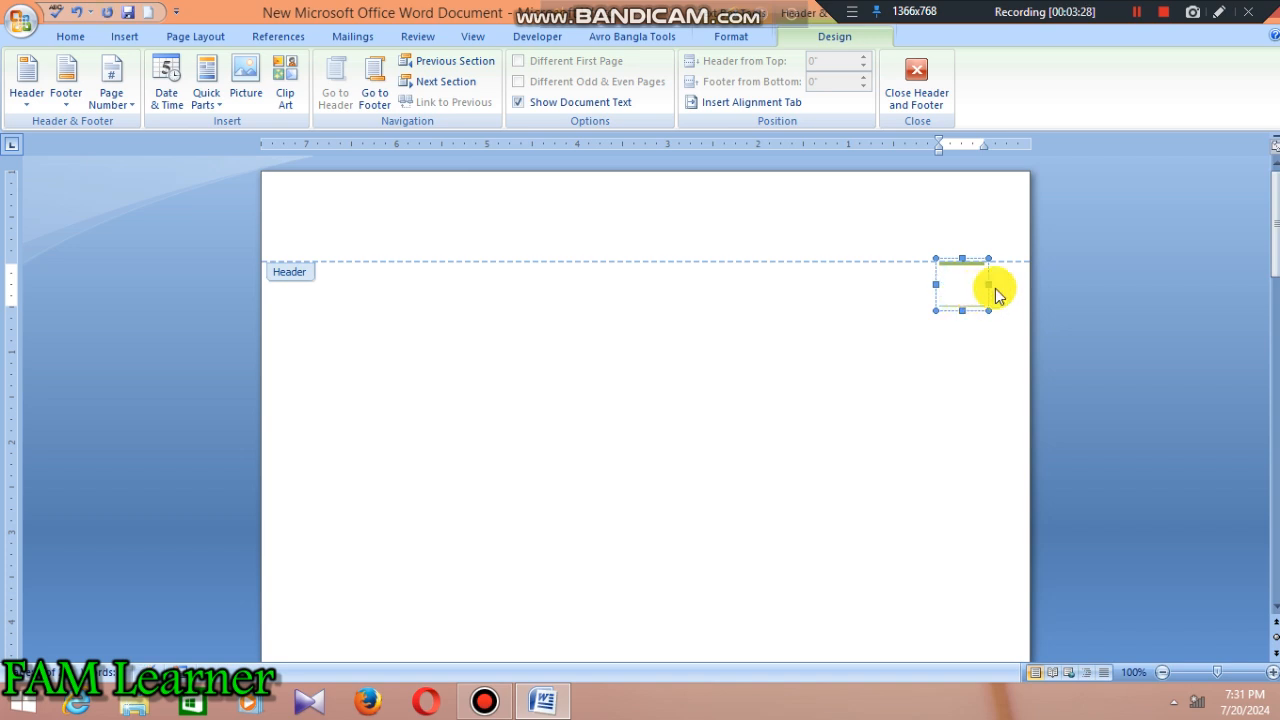
click(989, 288)
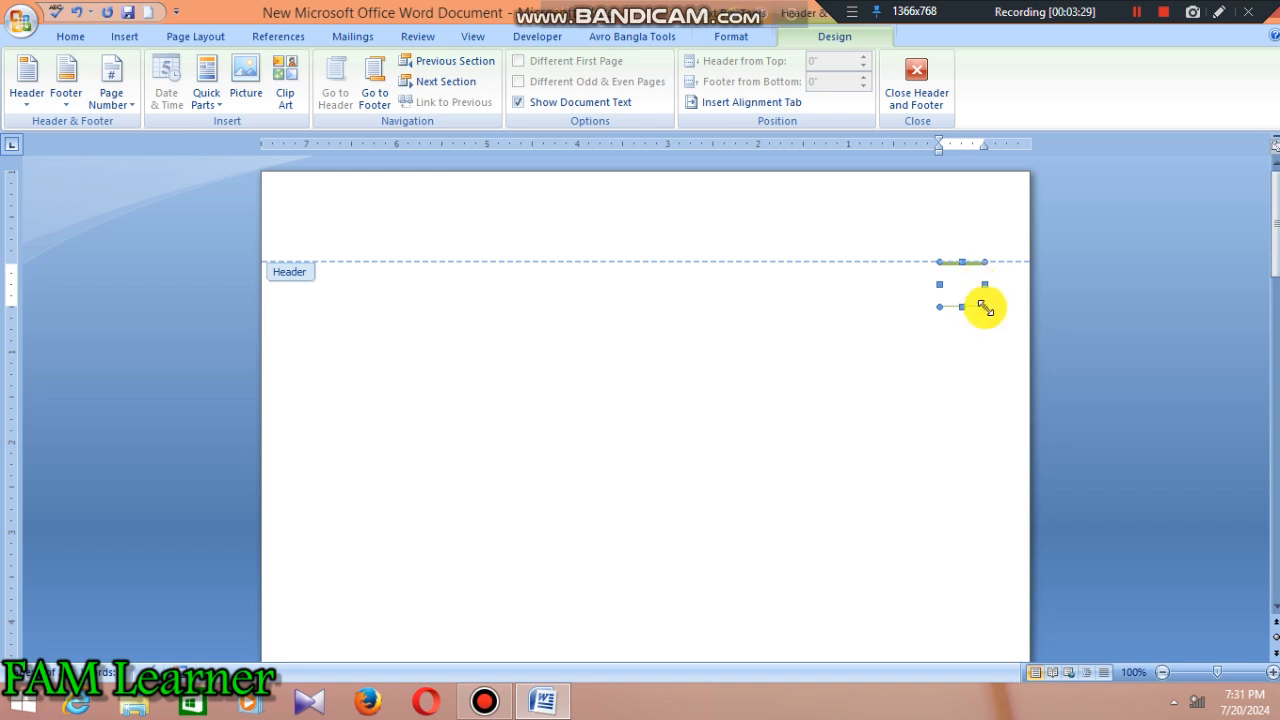
key(Delete)
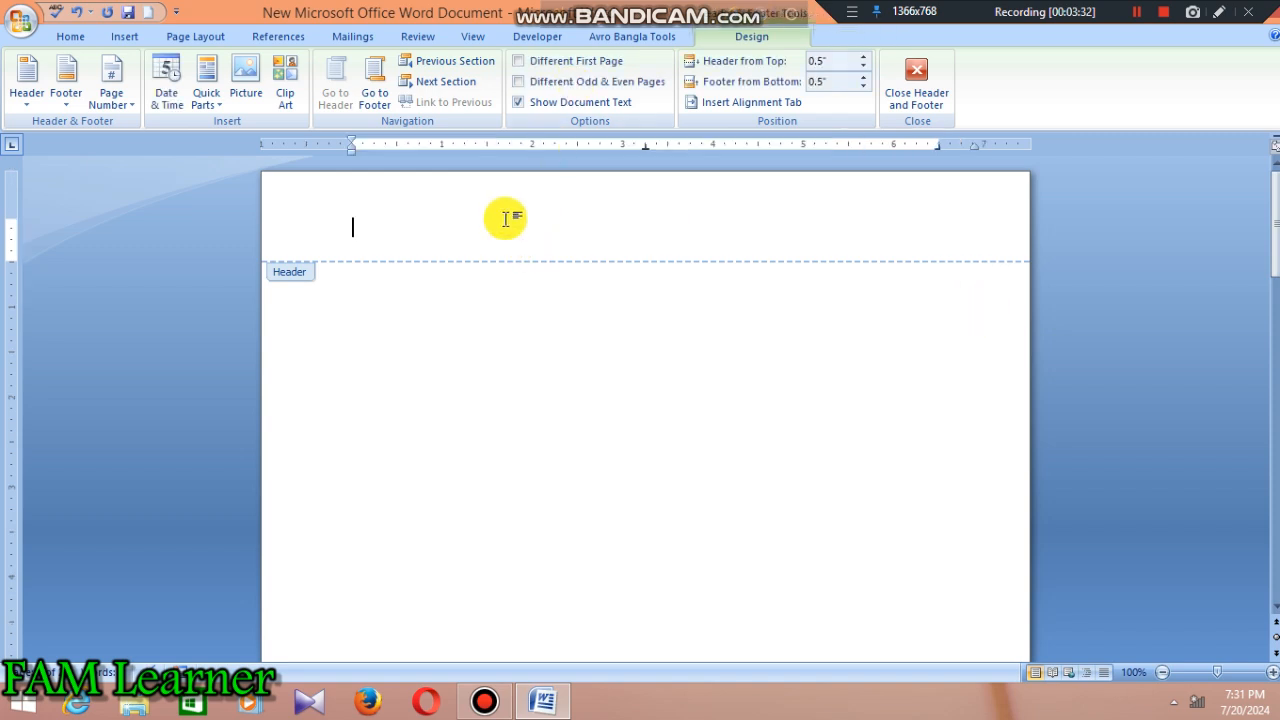
Browse the built-in header styles from Blank to Transcend (Odd Page), and choose Edit Header instead of a style.
click(26, 95)
scroll(151, 349, down, 6)
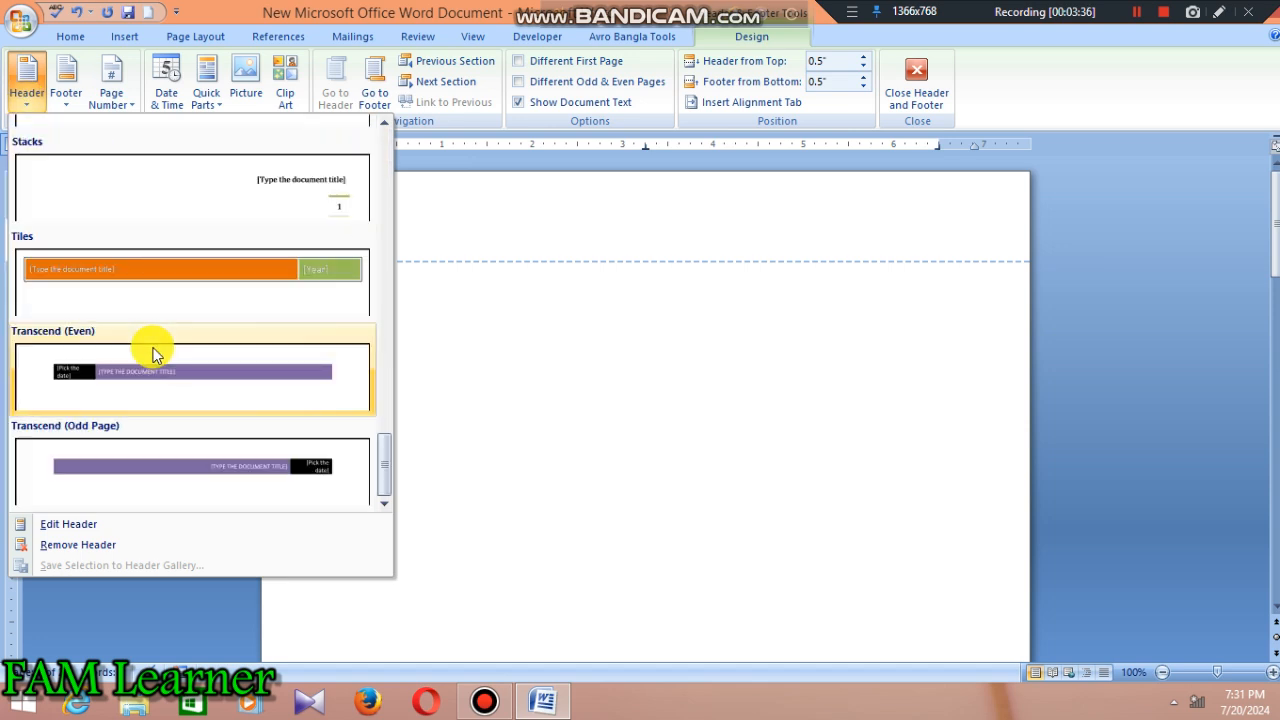
scroll(152, 352, up, 2)
scroll(153, 352, up, 3)
scroll(162, 279, down, 5)
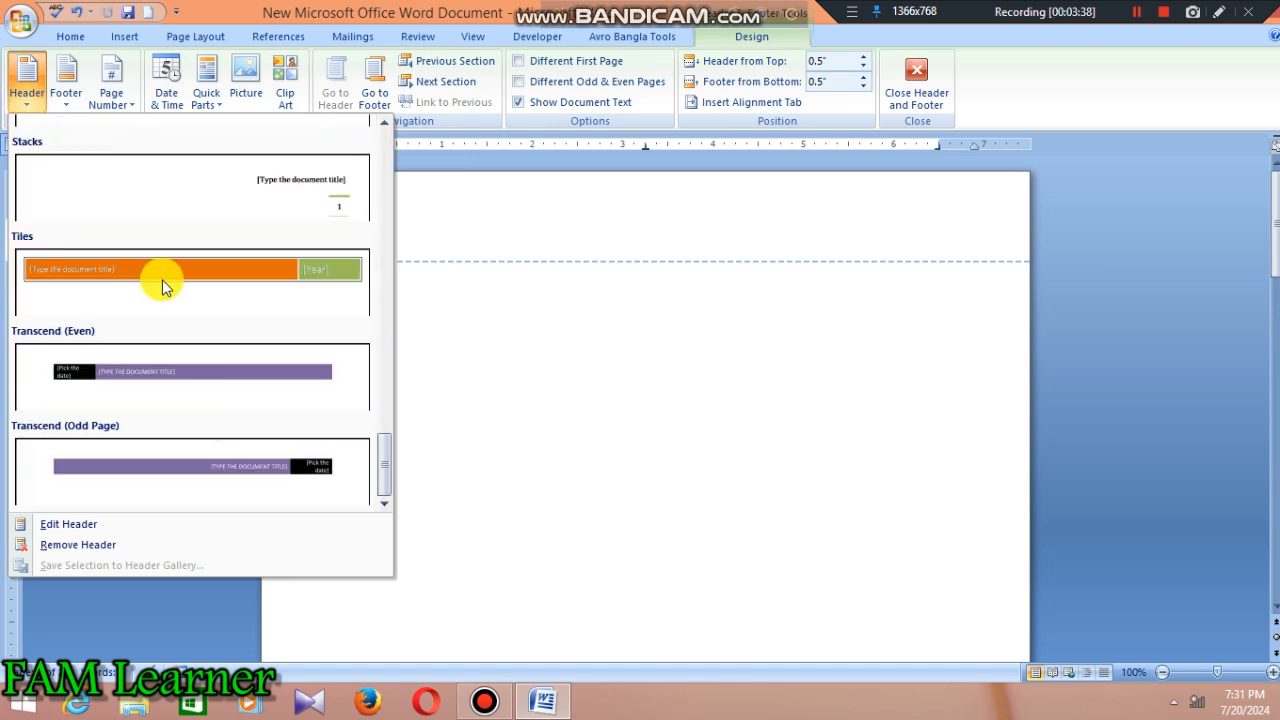
scroll(171, 300, up, 7)
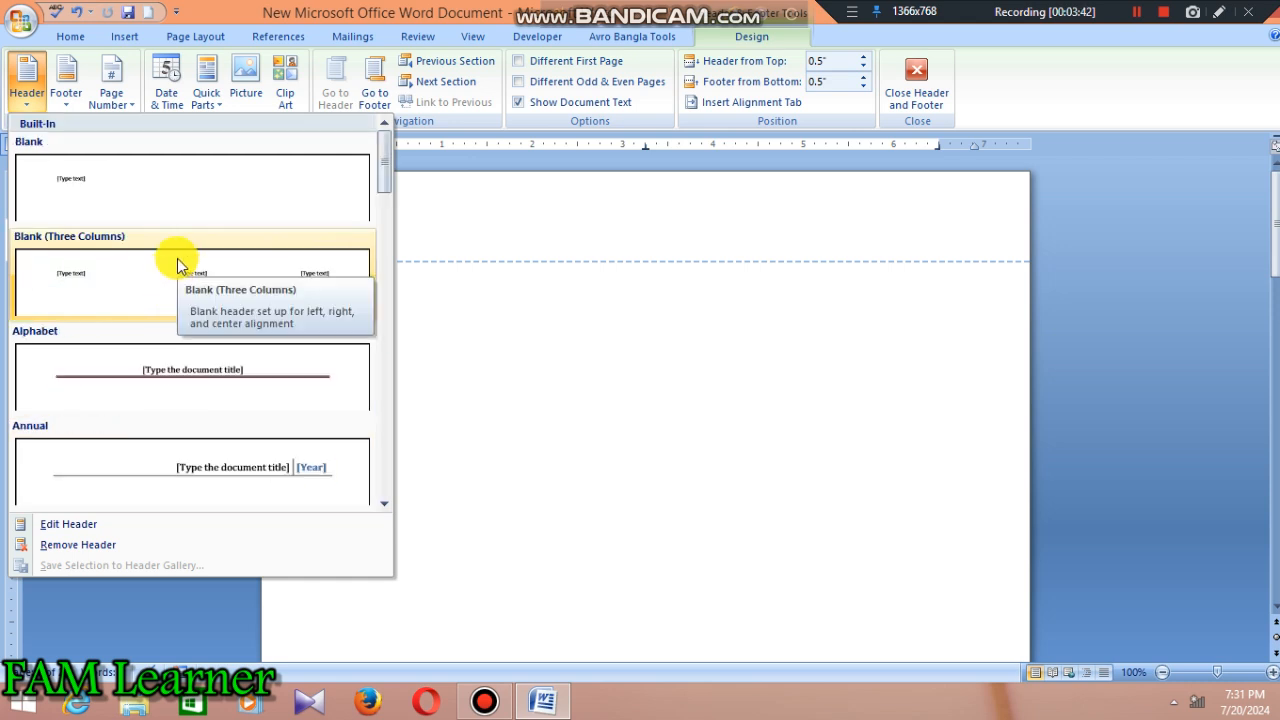
click(77, 528)
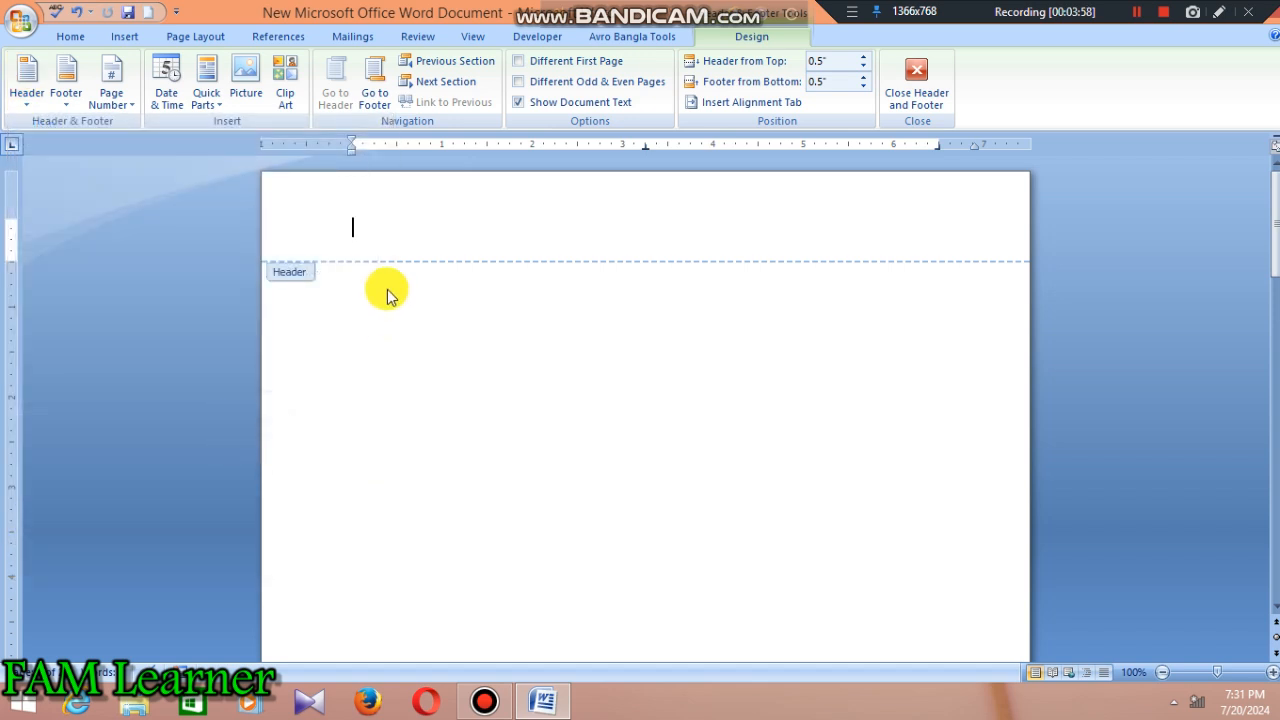
Run the Edit Header command from the document's insert options to work in the empty header.
click(124, 37)
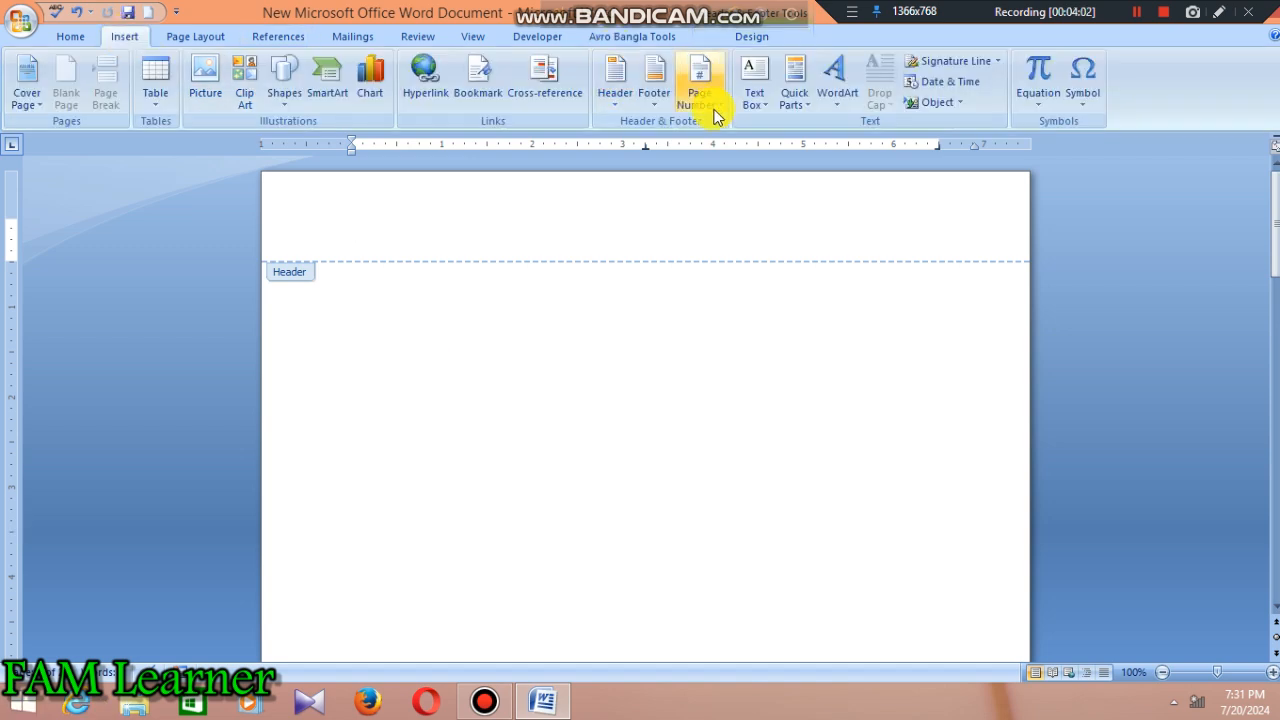
click(613, 100)
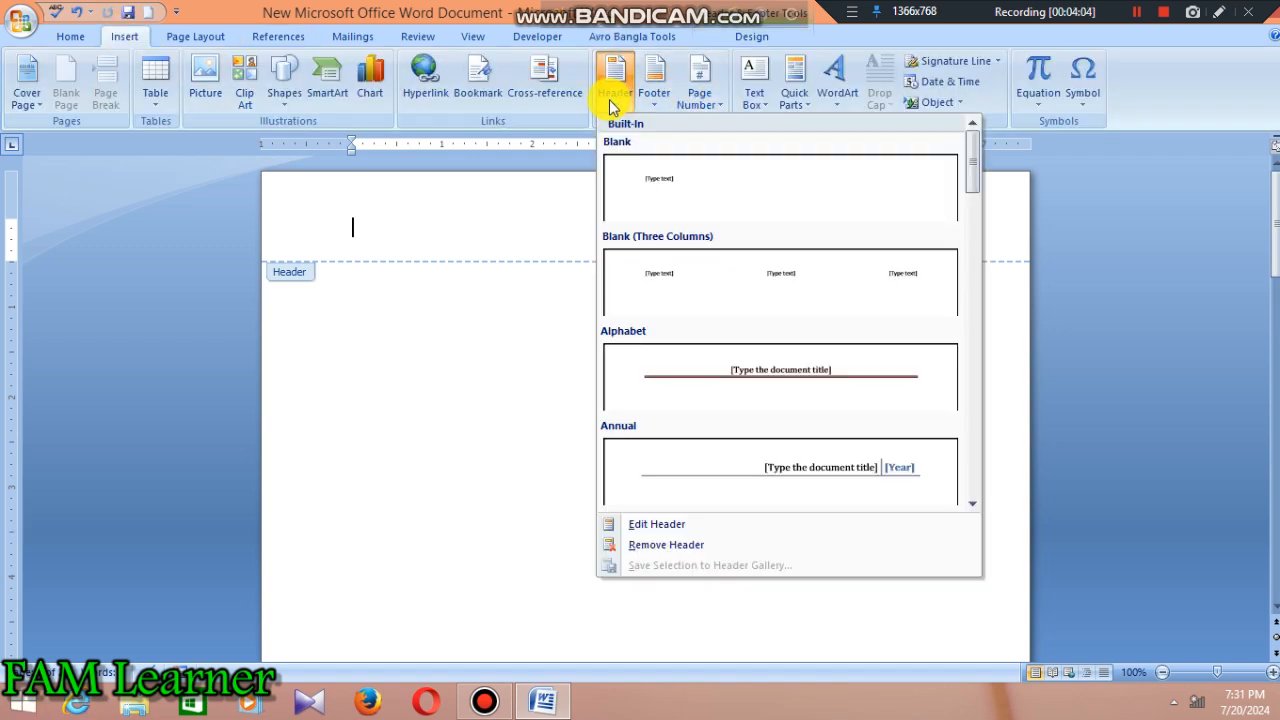
click(648, 523)
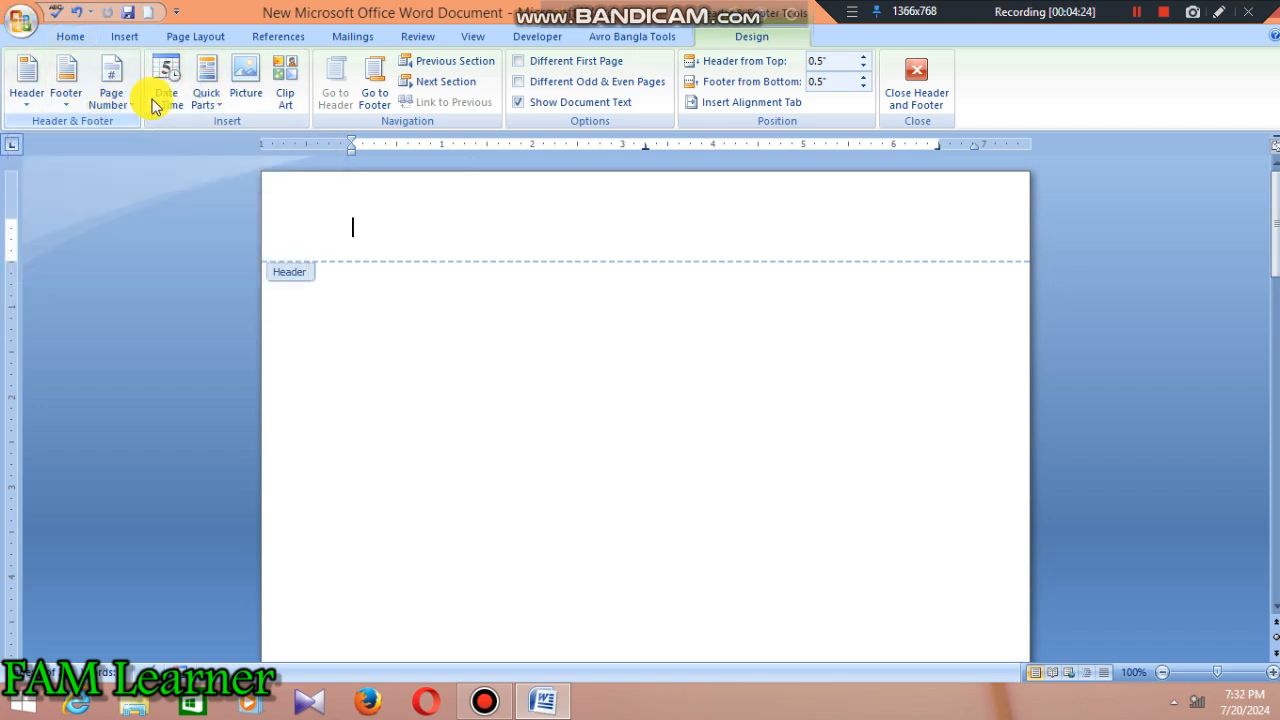
click(219, 105)
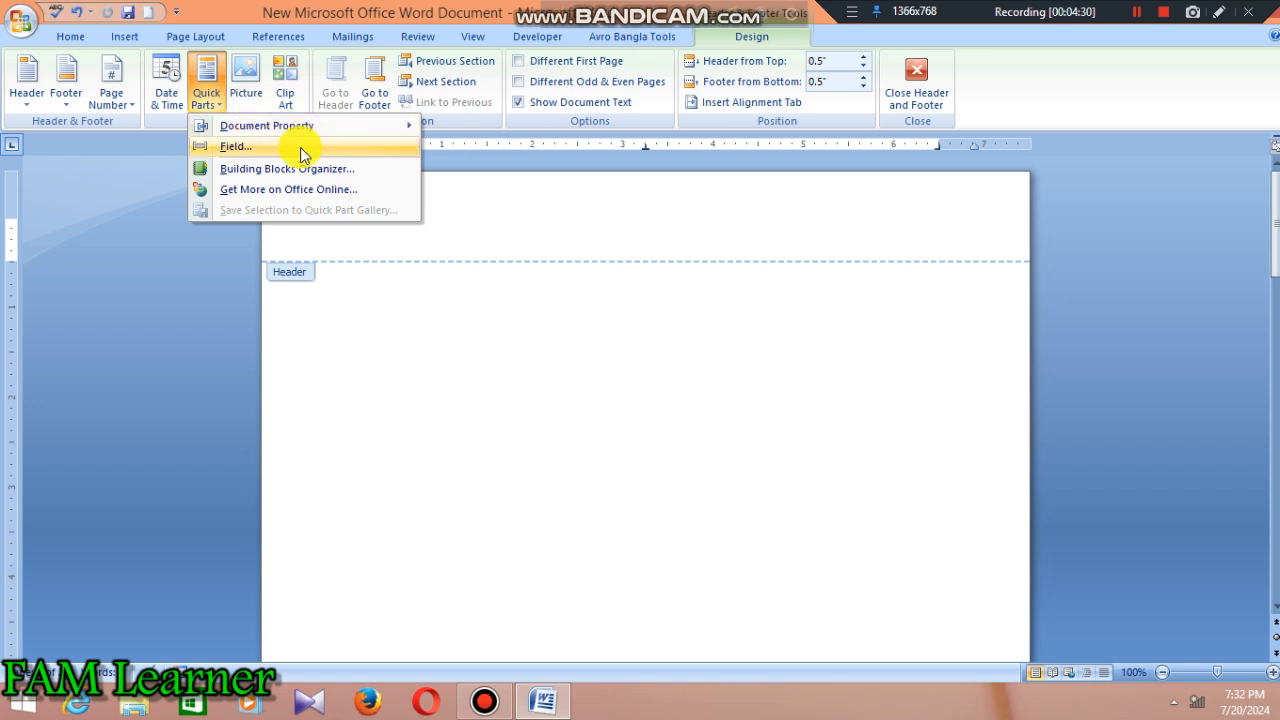
mouse_move(302, 135)
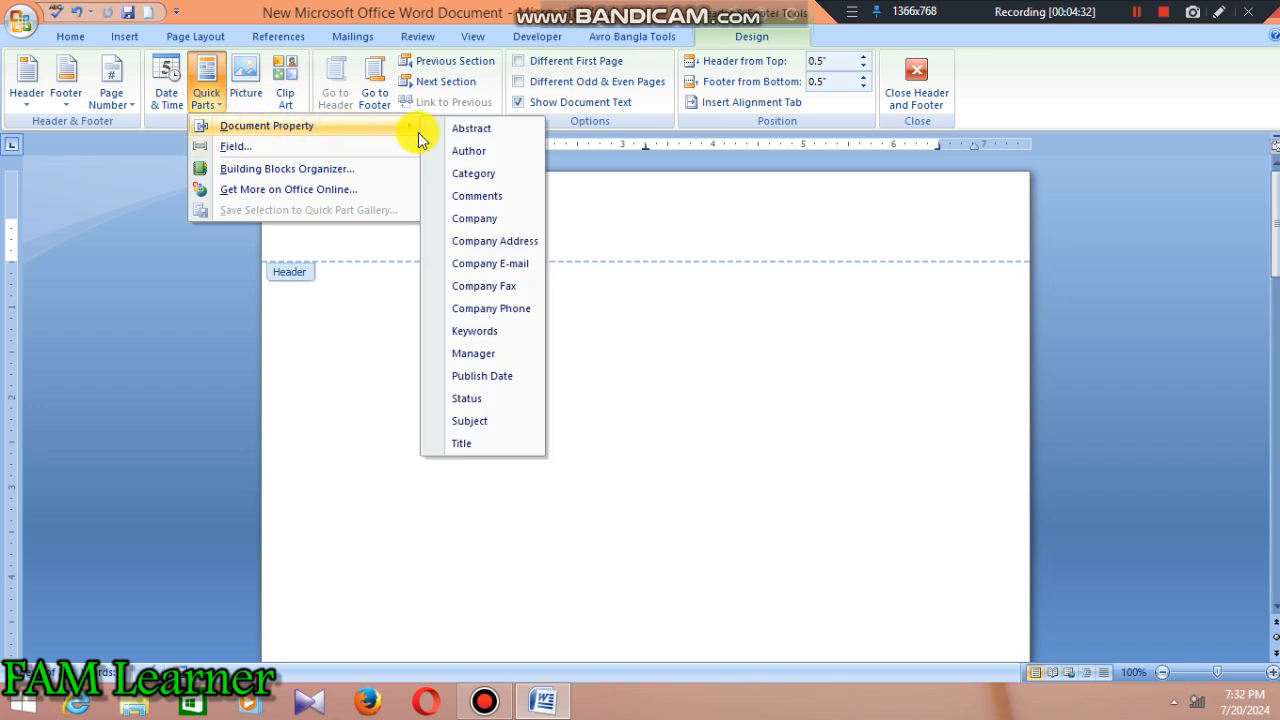
click(24, 100)
scroll(137, 360, down, 5)
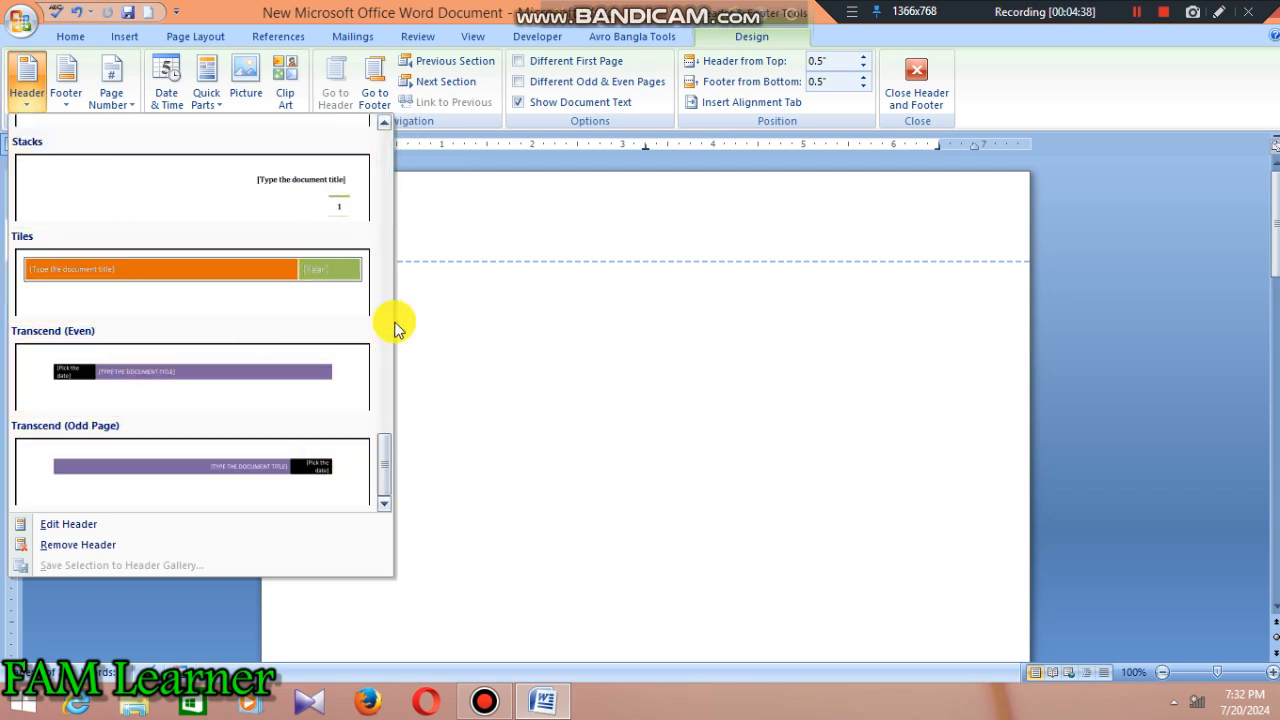
click(443, 291)
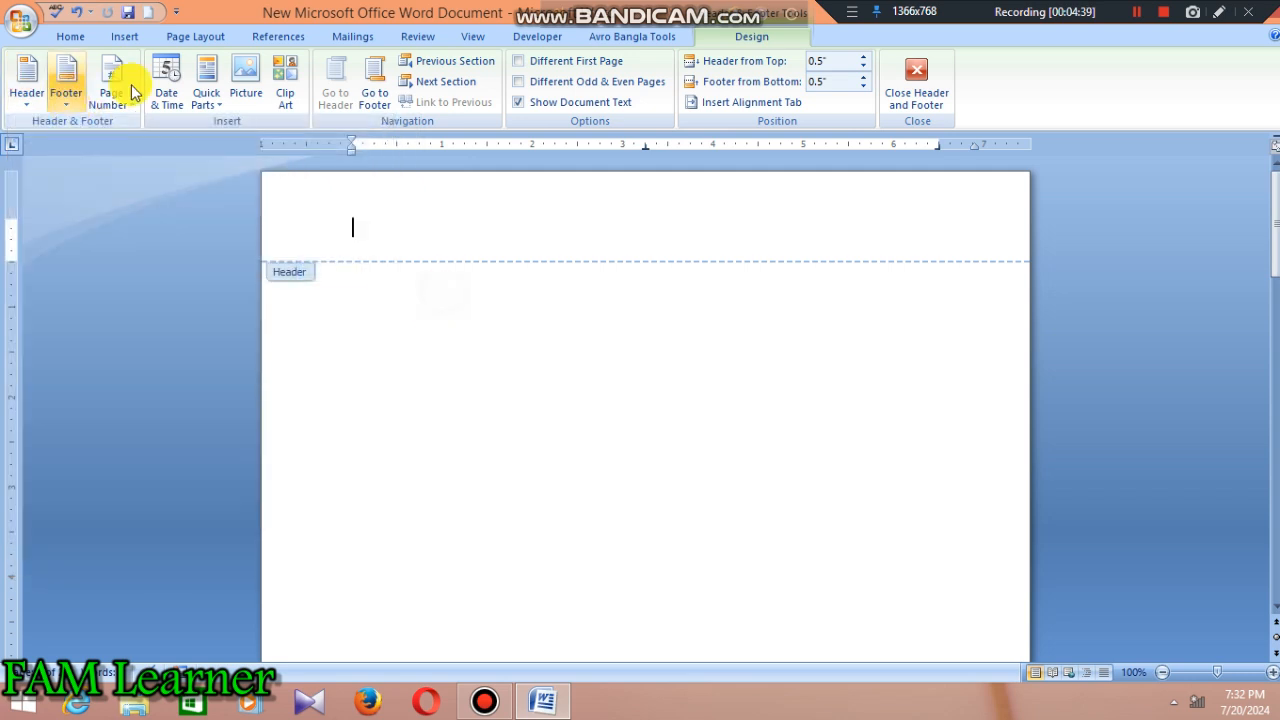
Insert the Subject document property as a quick part in the empty header.
click(210, 98)
mouse_move(271, 126)
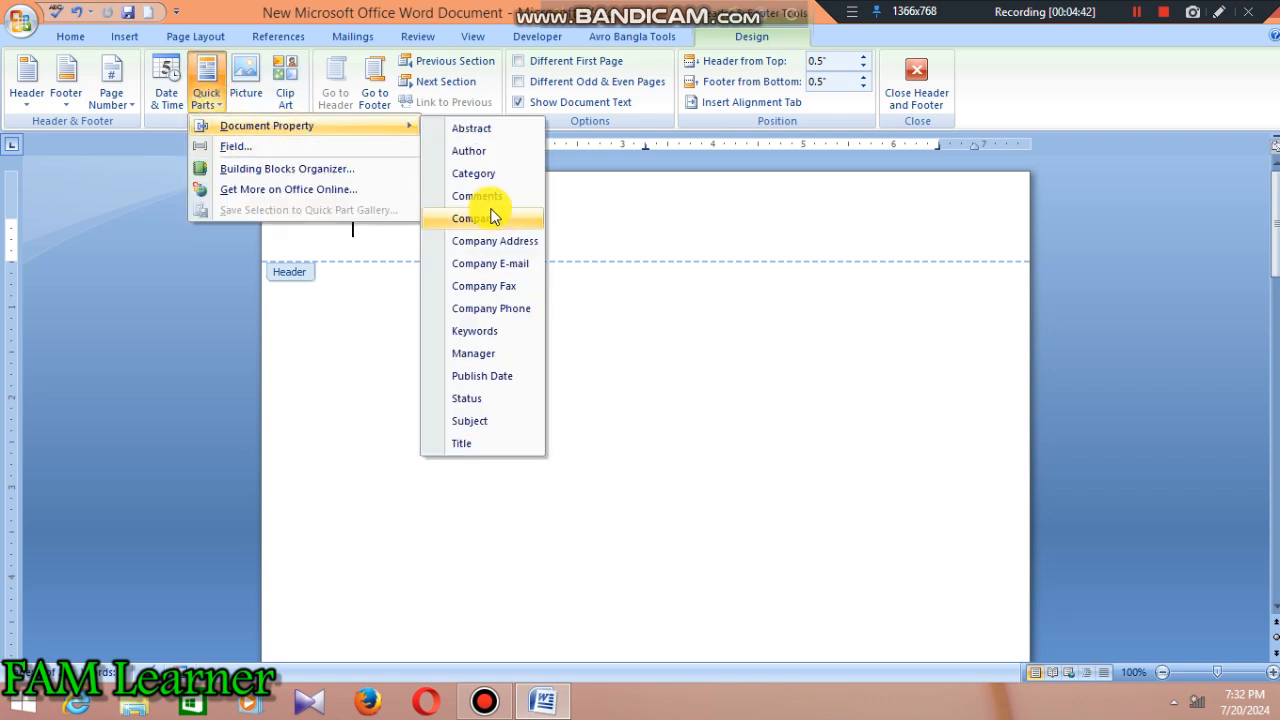
click(467, 427)
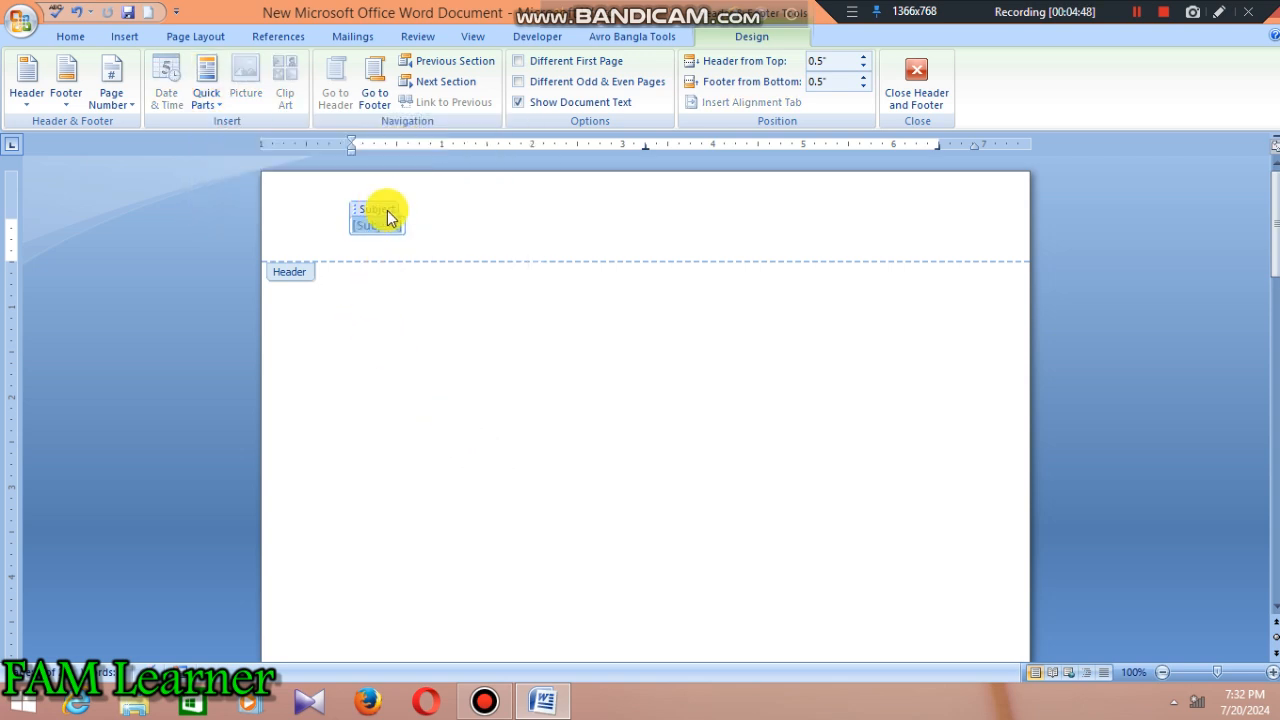
Insert the Manager document property as a quick part near the middle of the header's second line.
click(548, 235)
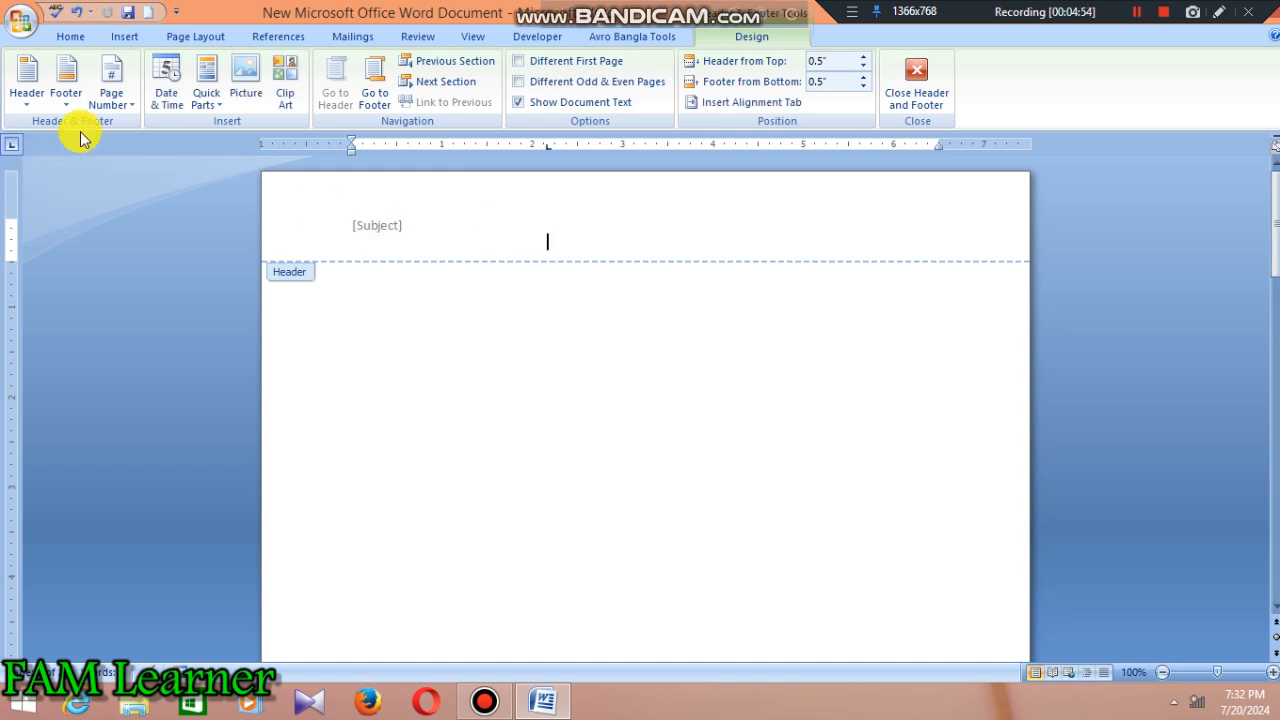
click(213, 104)
mouse_move(208, 126)
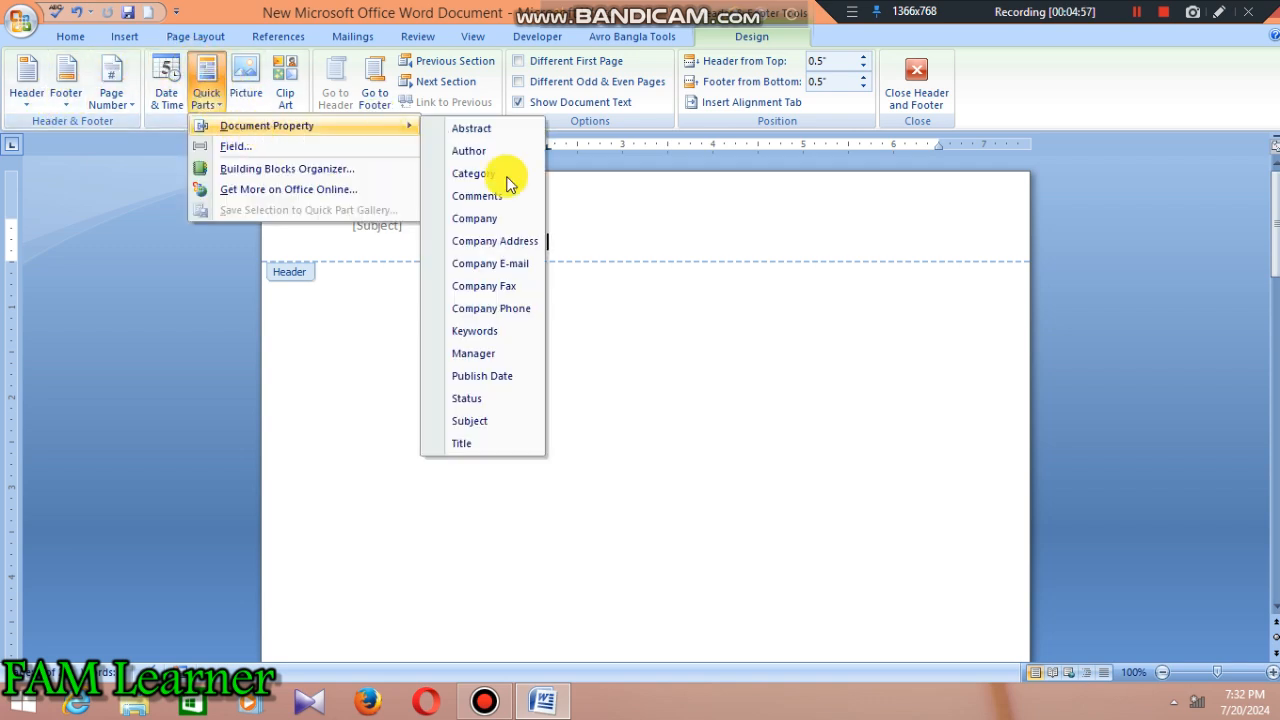
click(474, 356)
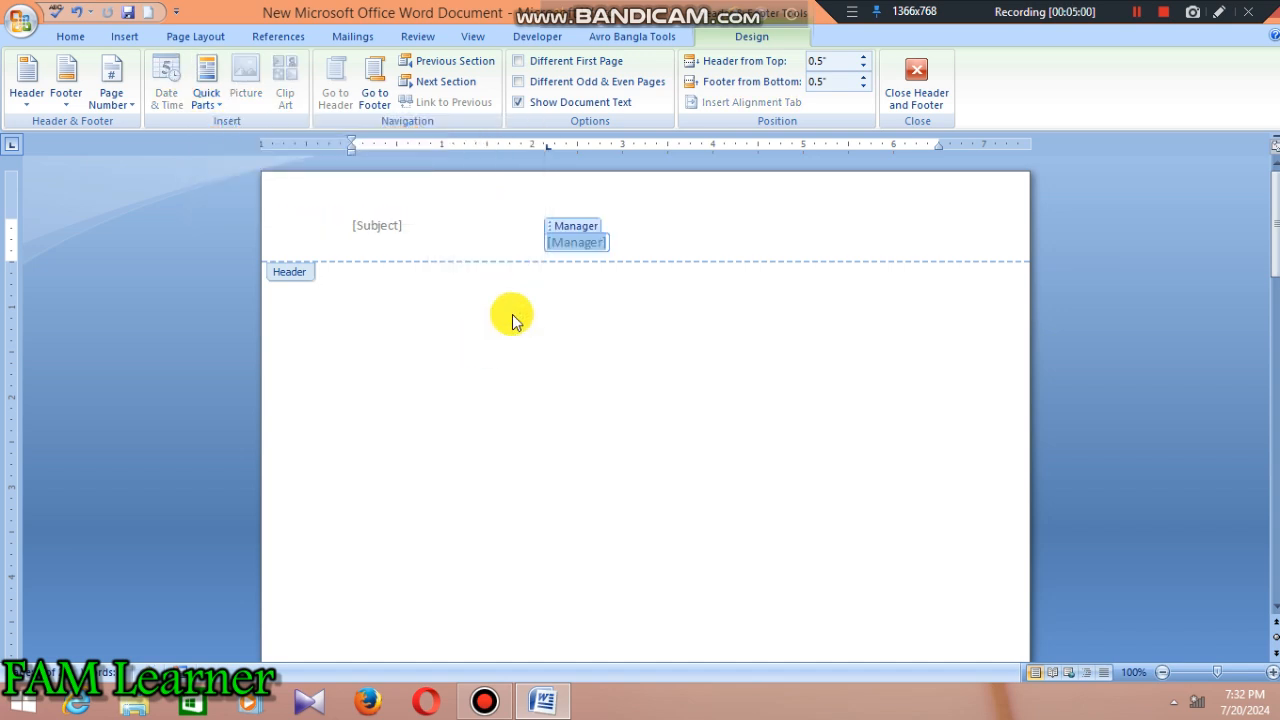
Fill the Manager property in the header with the sample text "kjhkjhkjhkj".
triple_click(595, 241)
triple_click(591, 240)
click(573, 246)
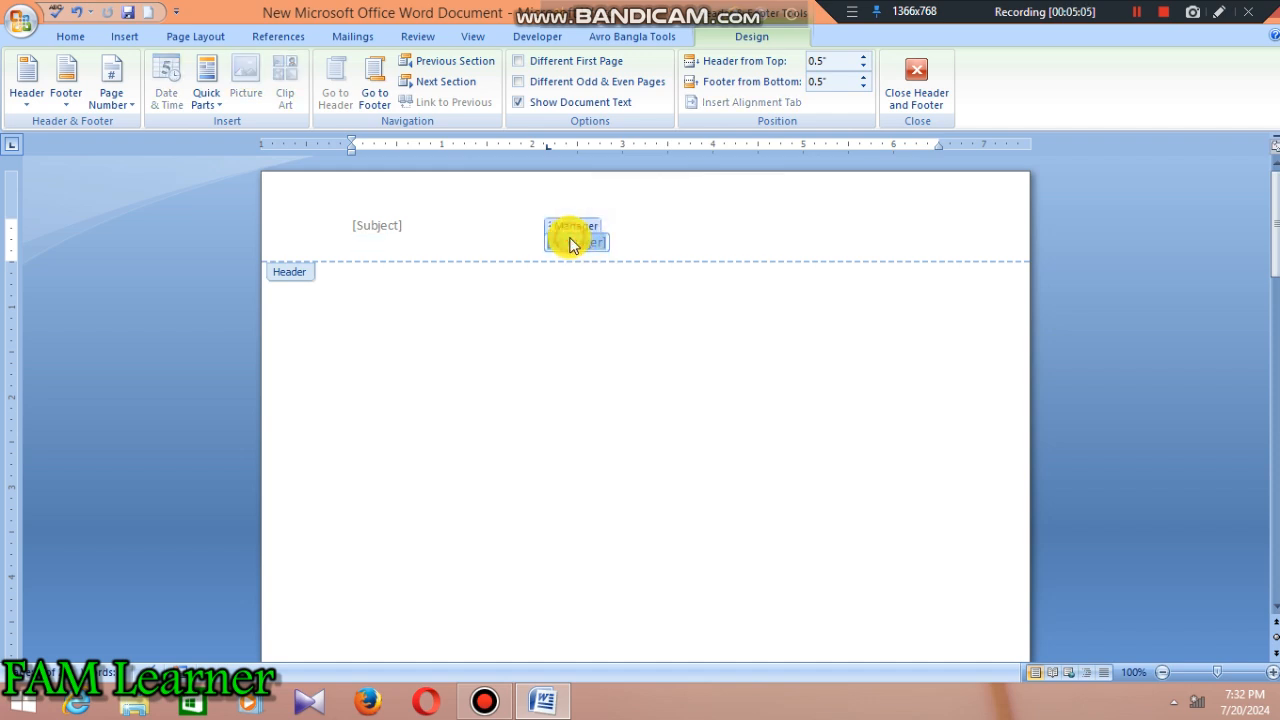
text(k)
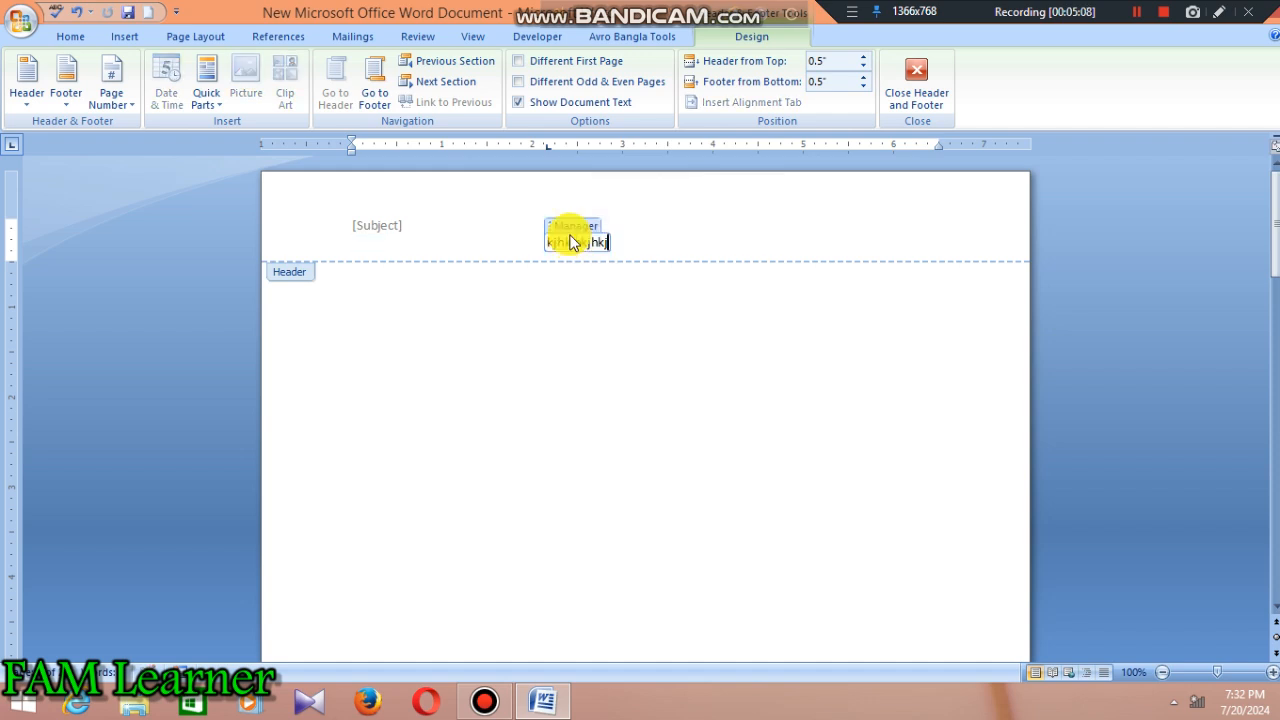
click(668, 222)
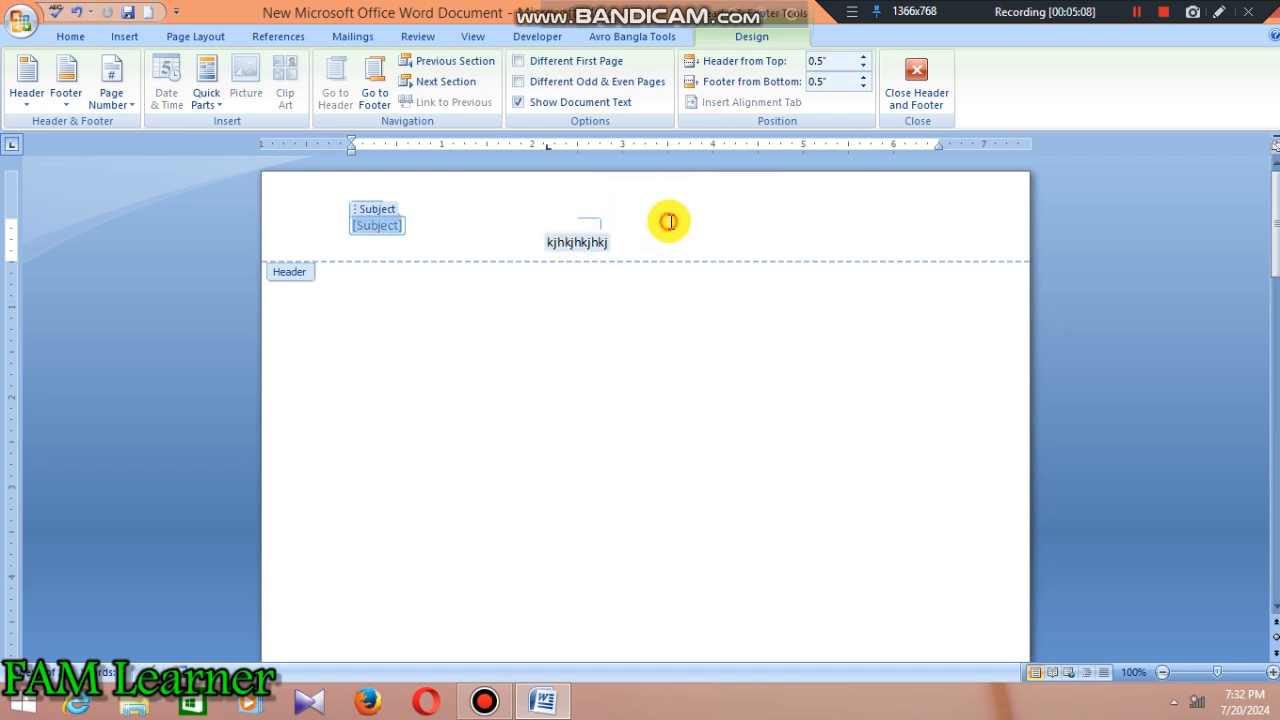
click(577, 241)
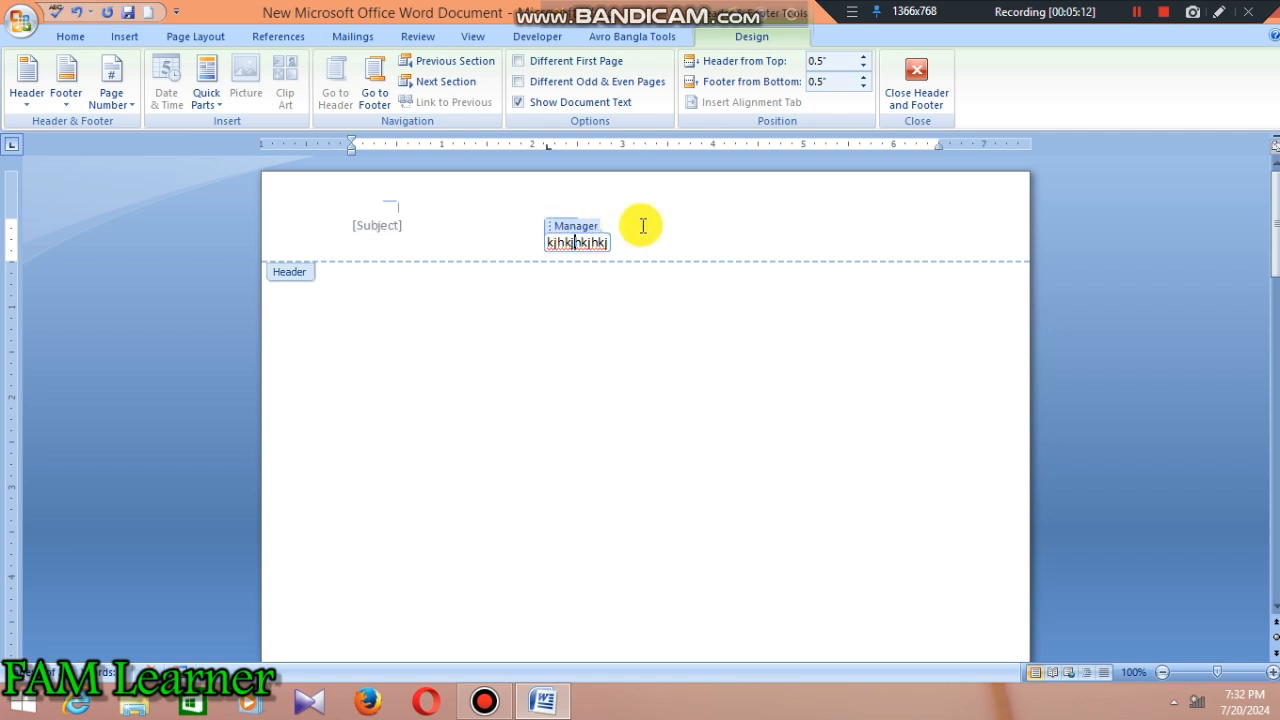
click(367, 221)
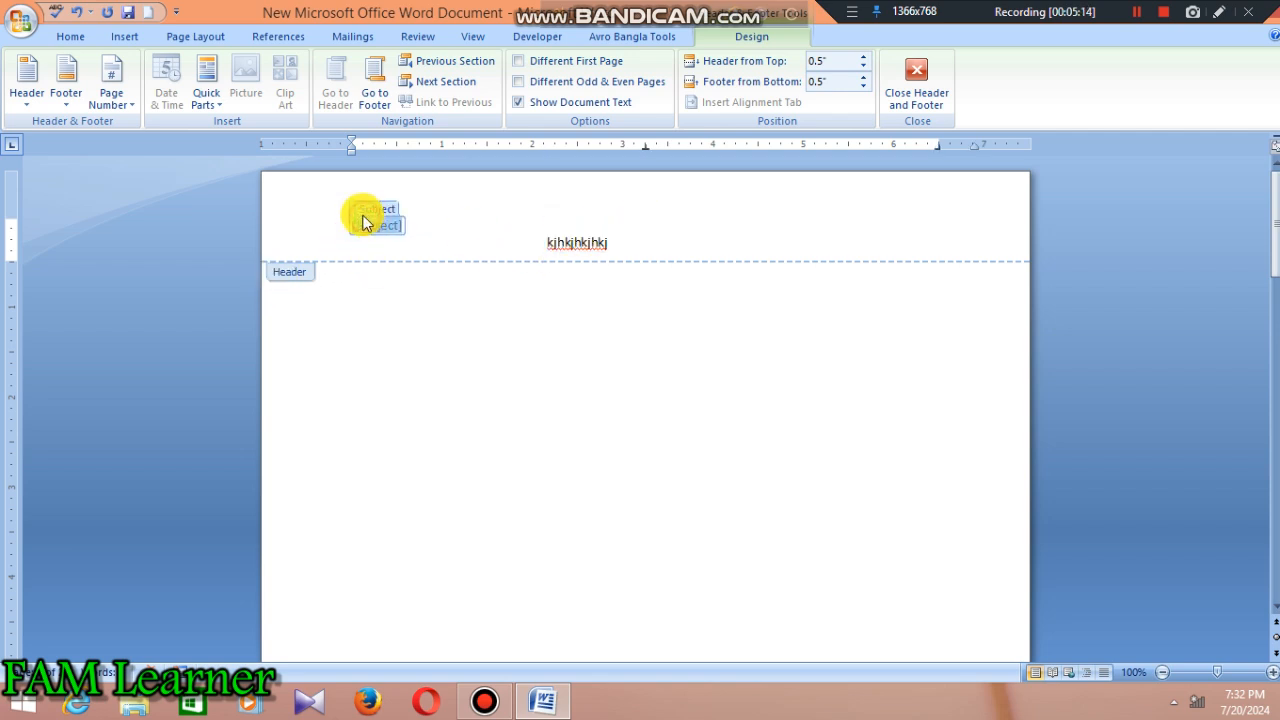
Insert the Status document property to the right of Subject on the header's first line, and close the header.
click(728, 224)
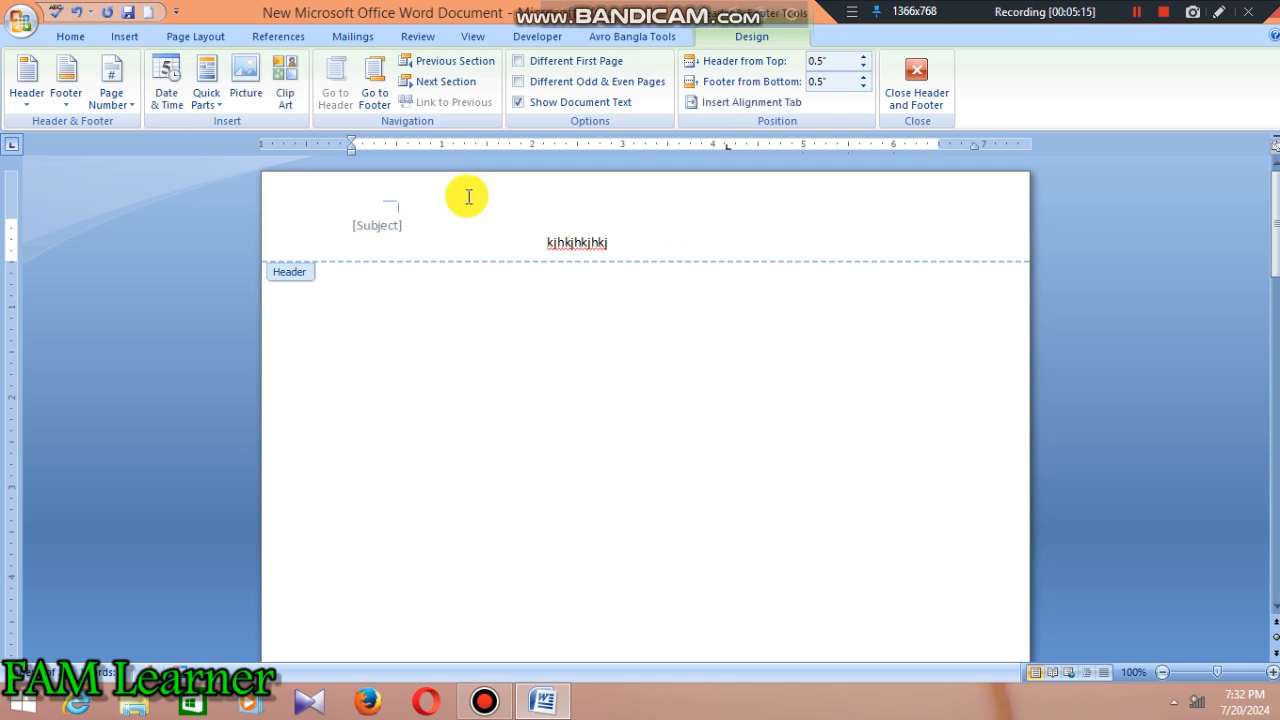
click(213, 97)
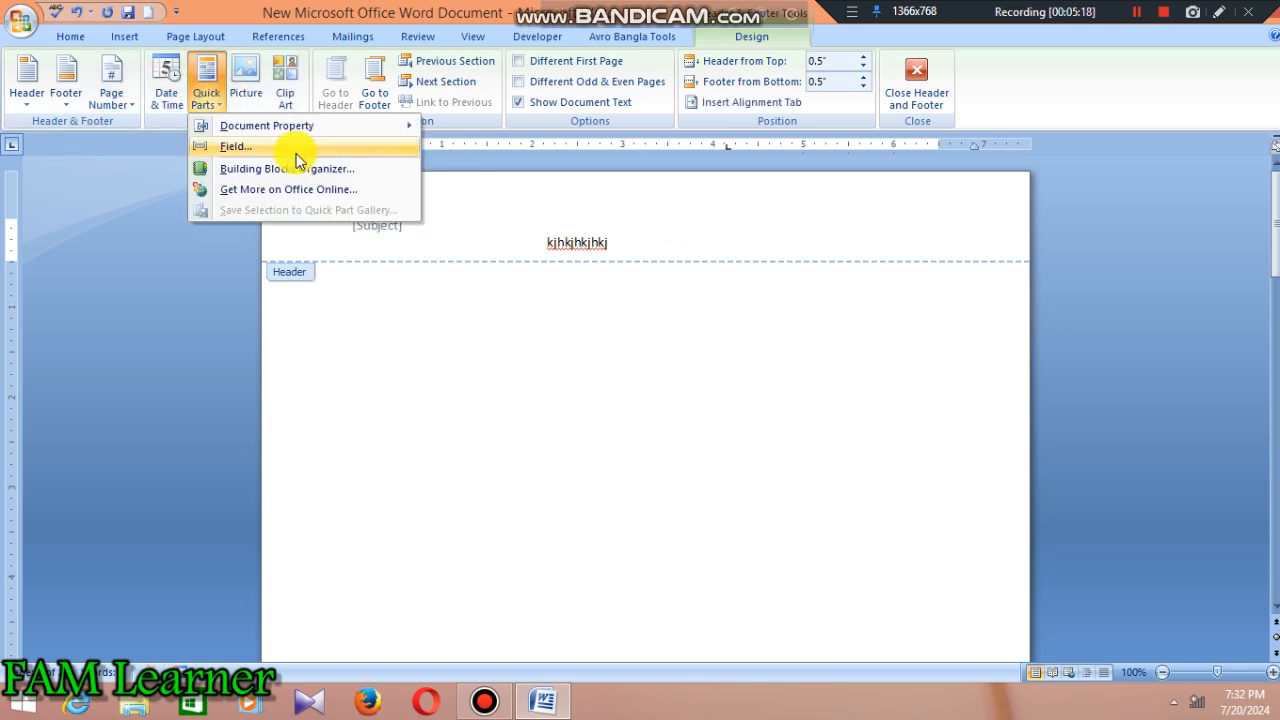
mouse_move(357, 128)
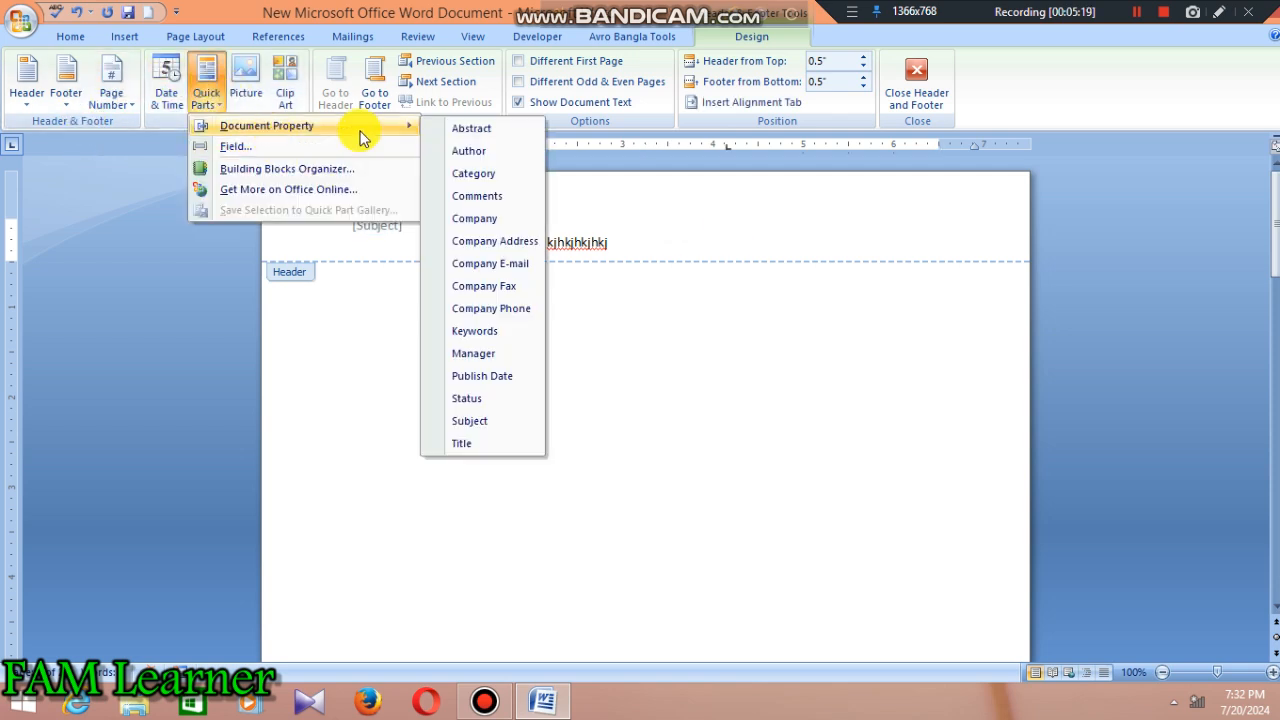
click(480, 396)
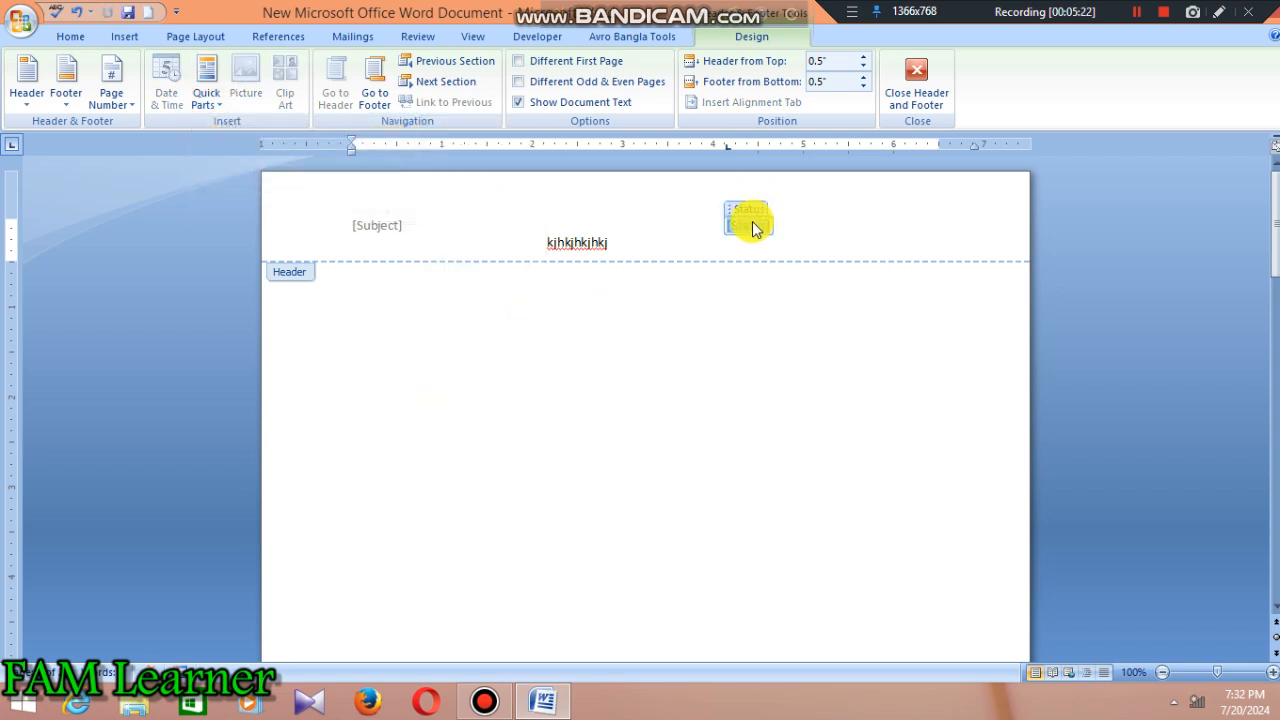
click(437, 243)
click(751, 222)
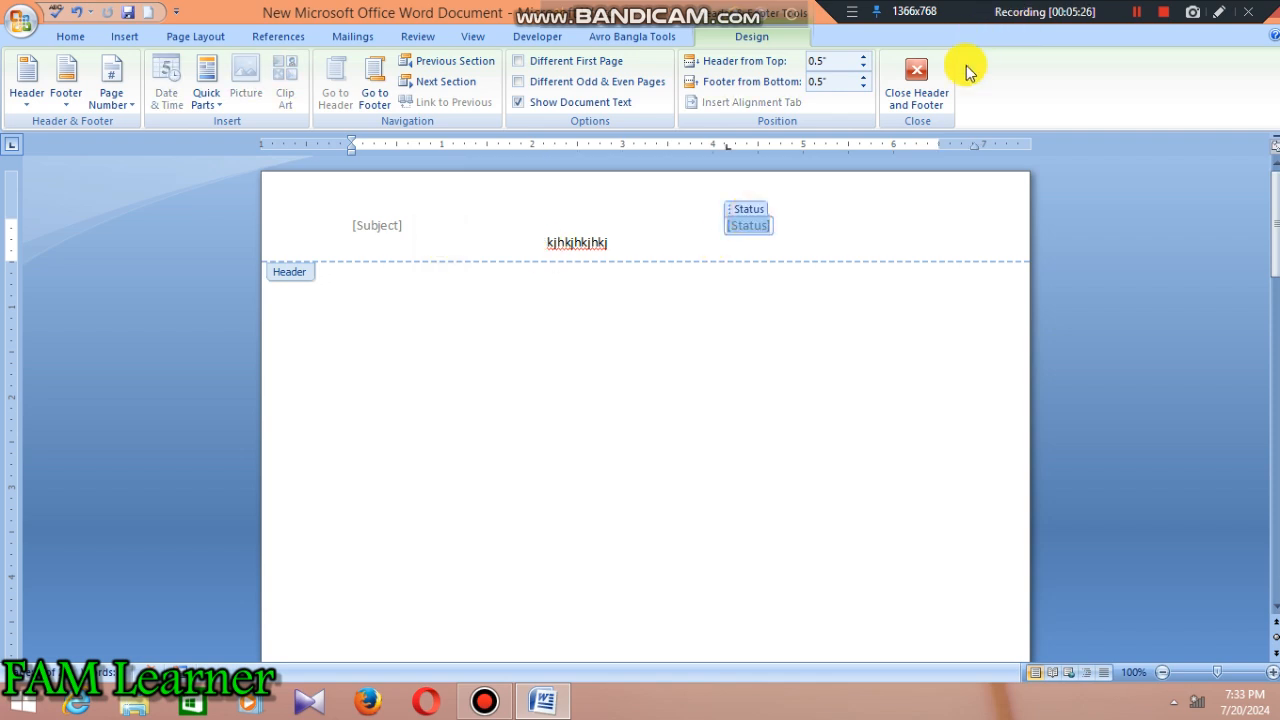
click(920, 100)
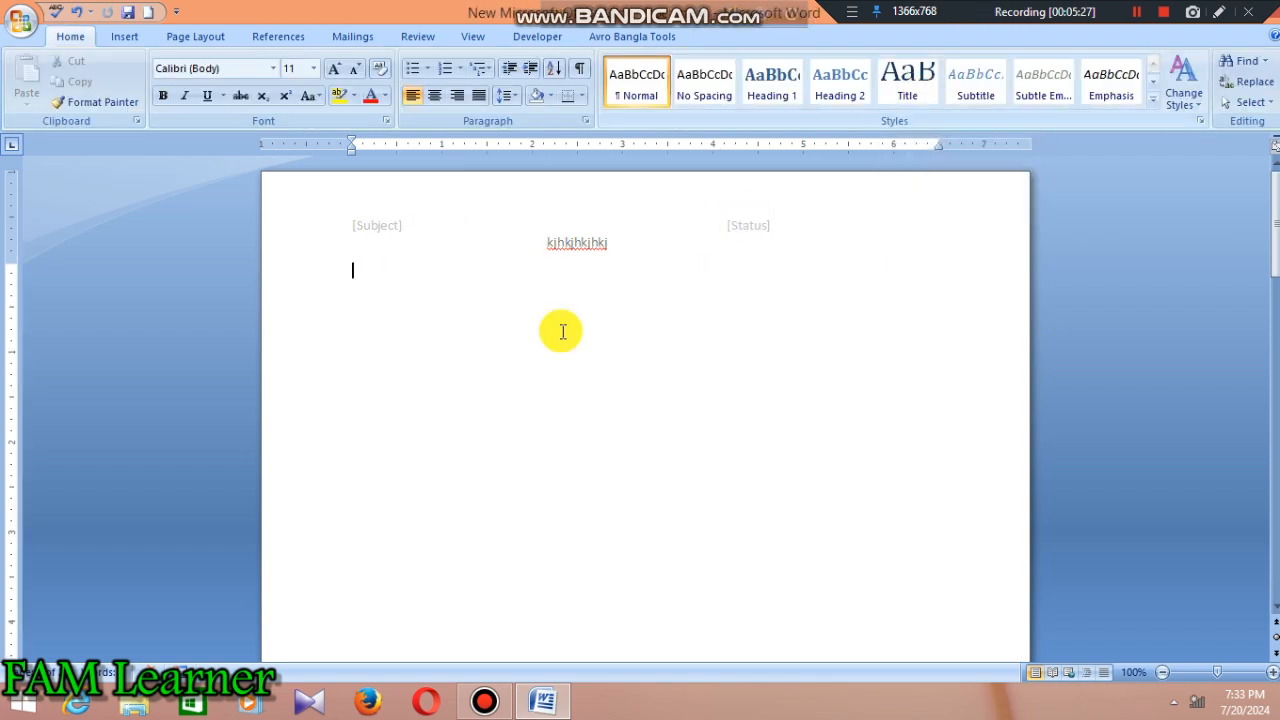
Reopen the header for editing and delete the Status property control.
double_click(567, 260)
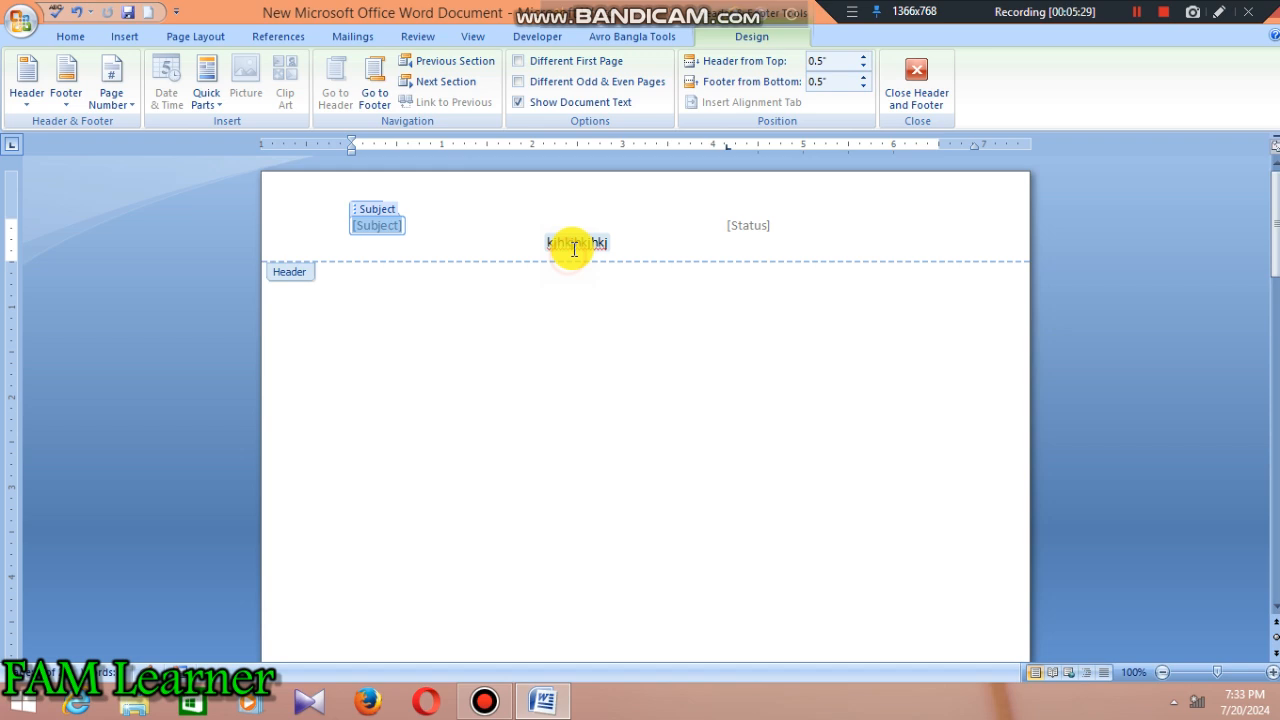
click(751, 221)
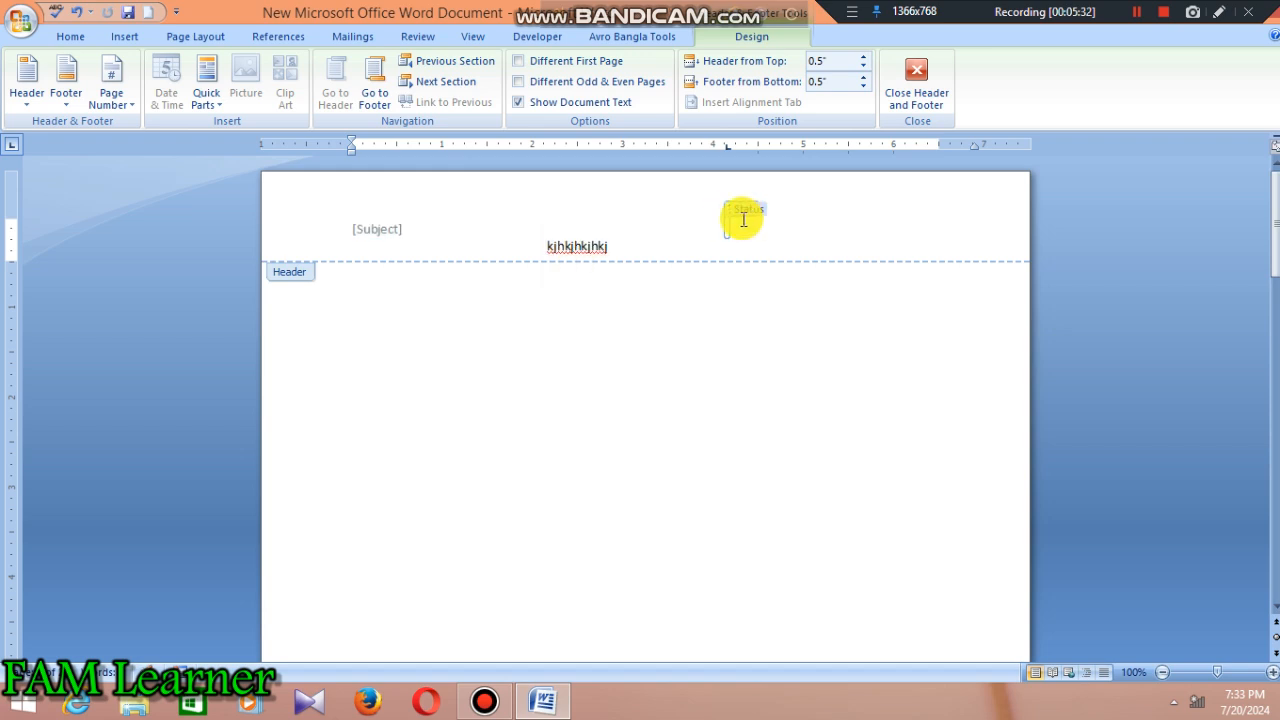
click(740, 213)
click(742, 219)
click(742, 211)
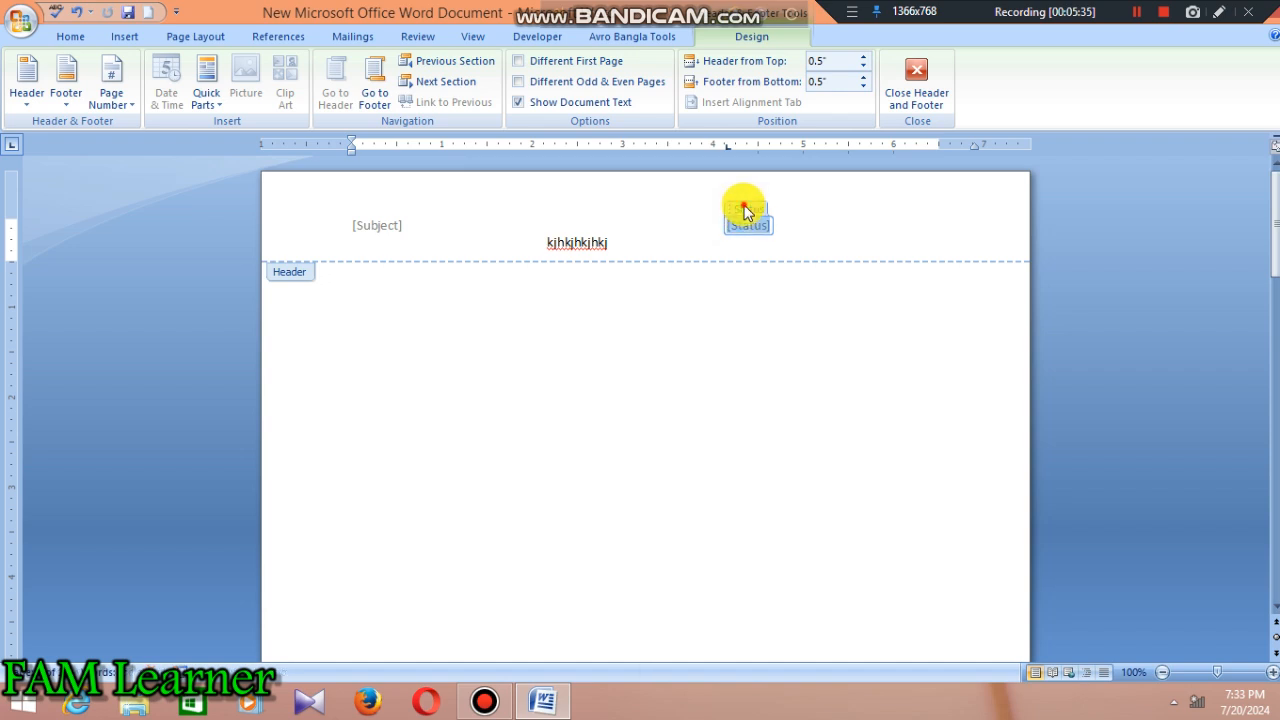
key(Delete)
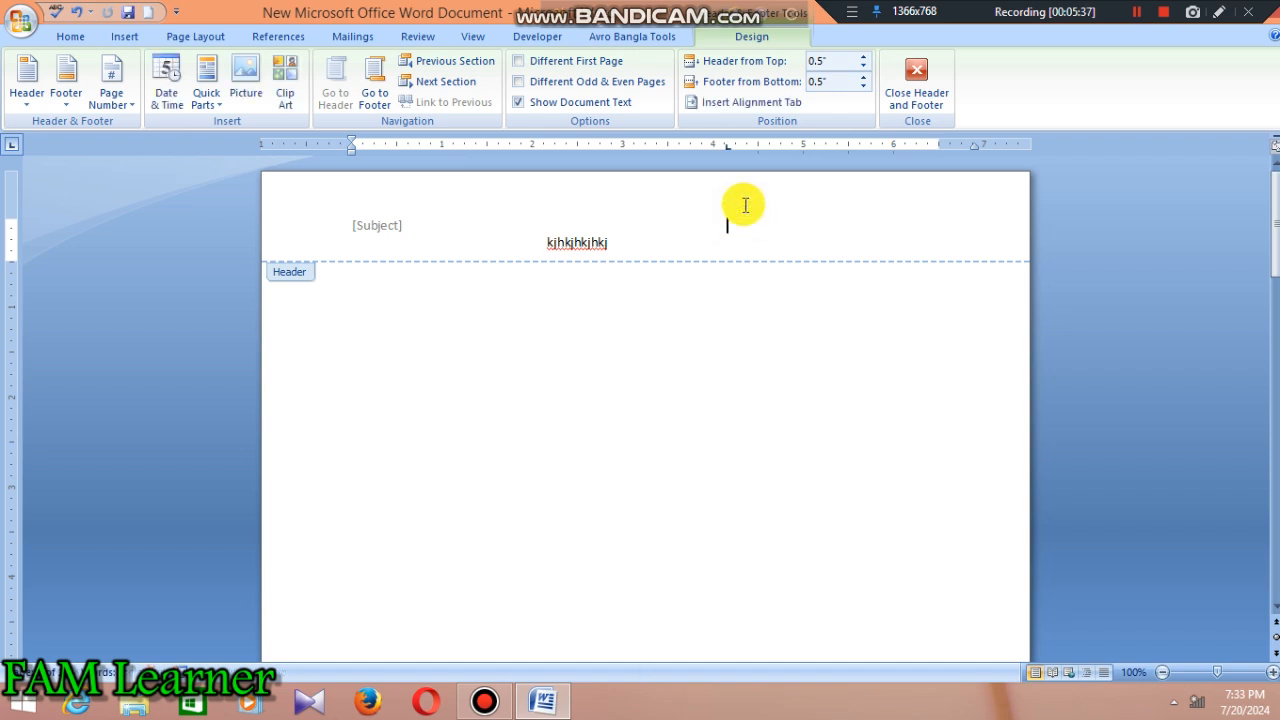
Remove the spacing before the Manager property so it starts at the left margin of the header's second line.
click(586, 238)
click(565, 221)
click(565, 219)
key(BackSpace)
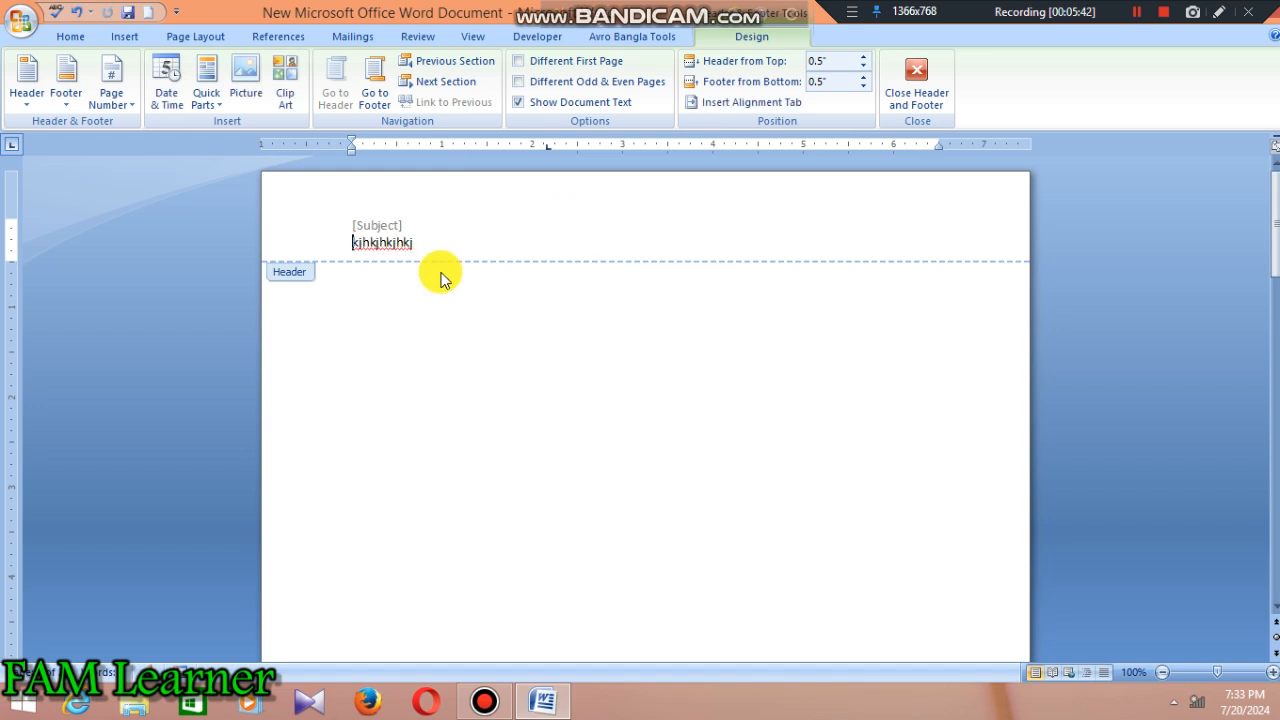
Delete the Subject and Manager property controls and the spare line to empty the header.
click(382, 225)
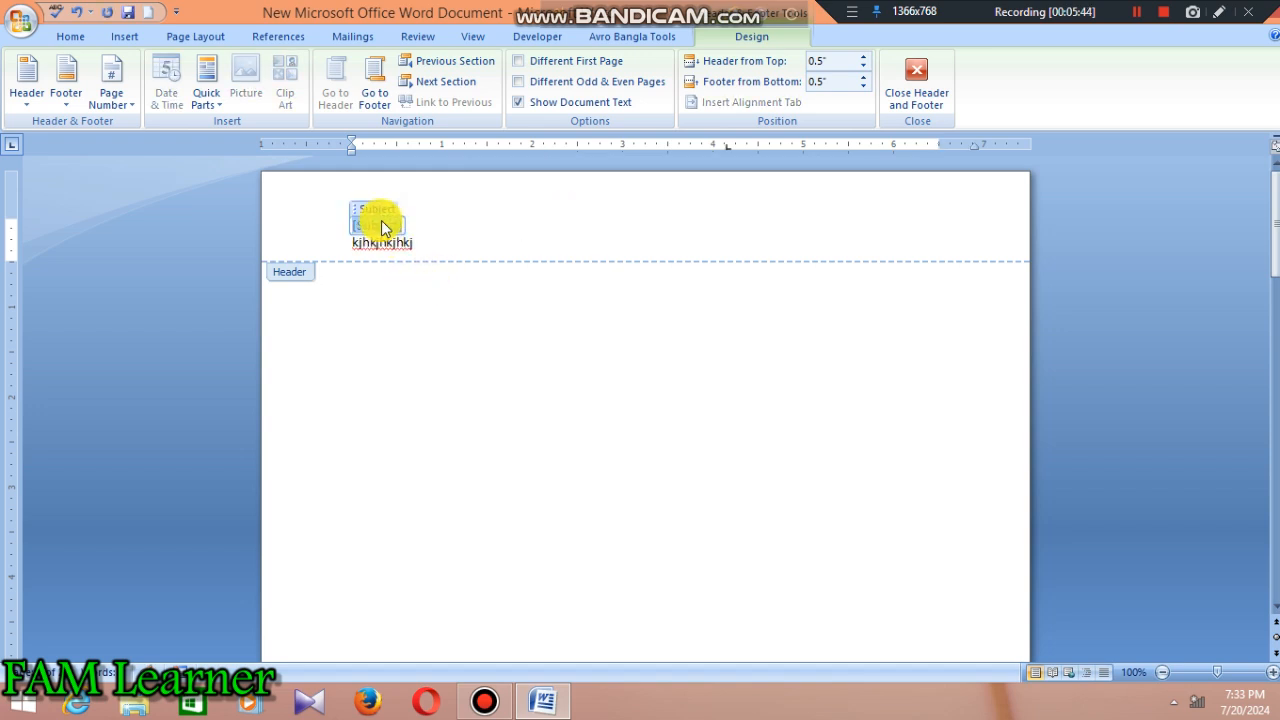
click(378, 211)
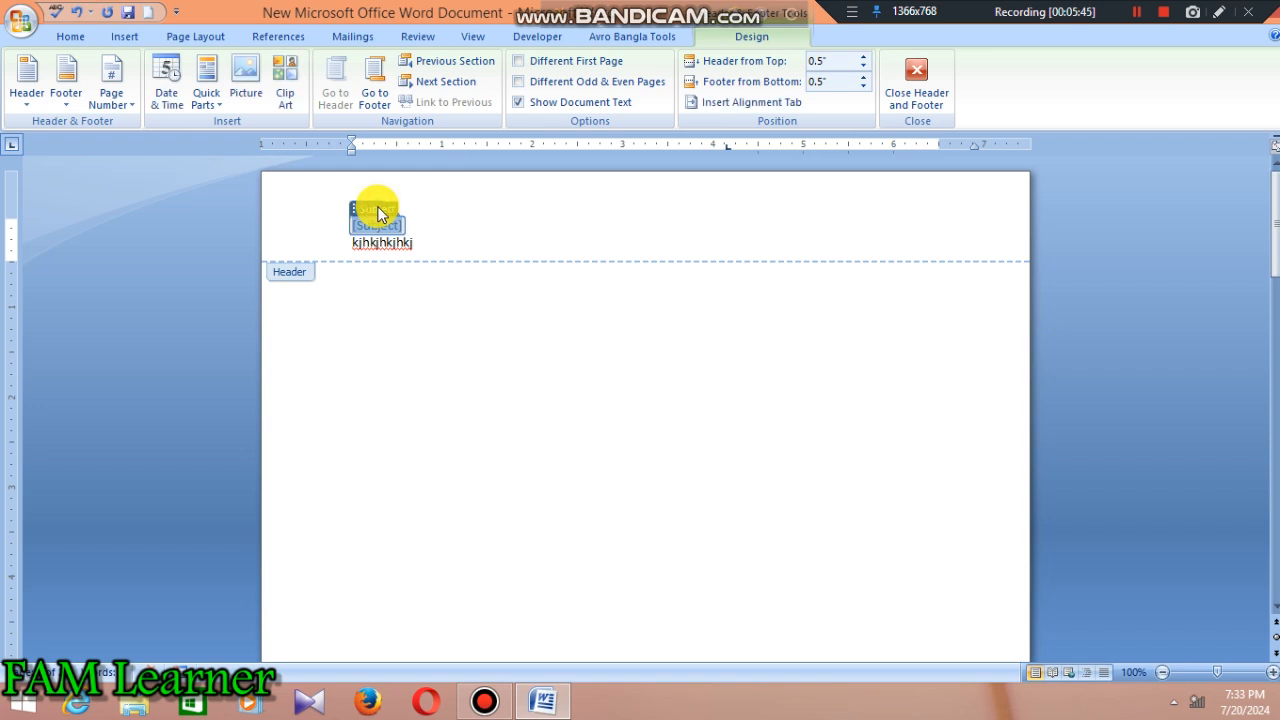
key(Delete)
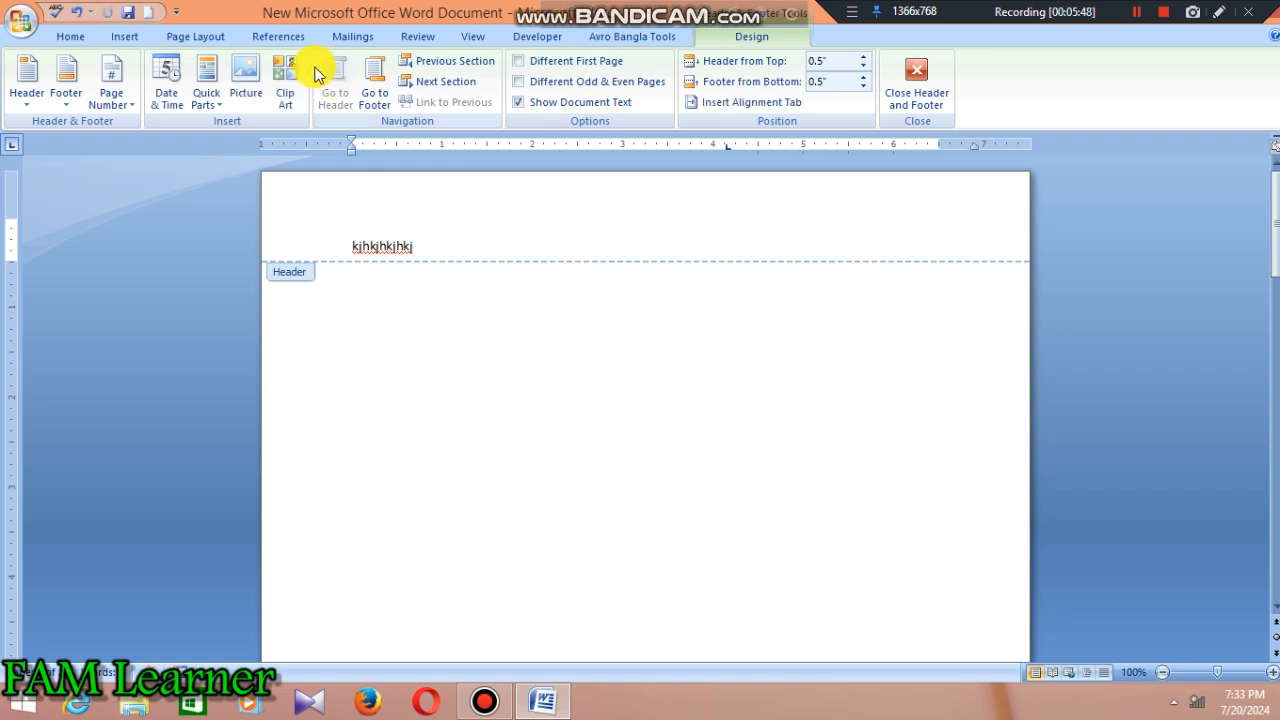
key(BackSpace)
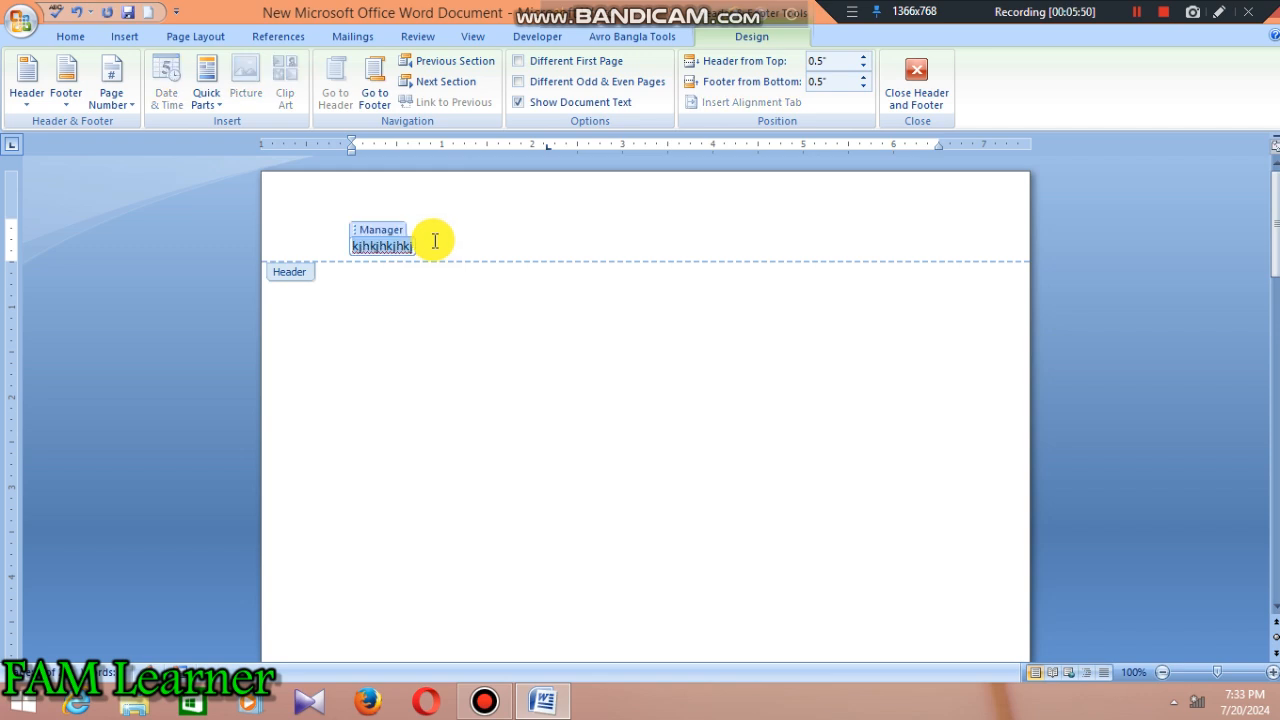
key(BackSpace)
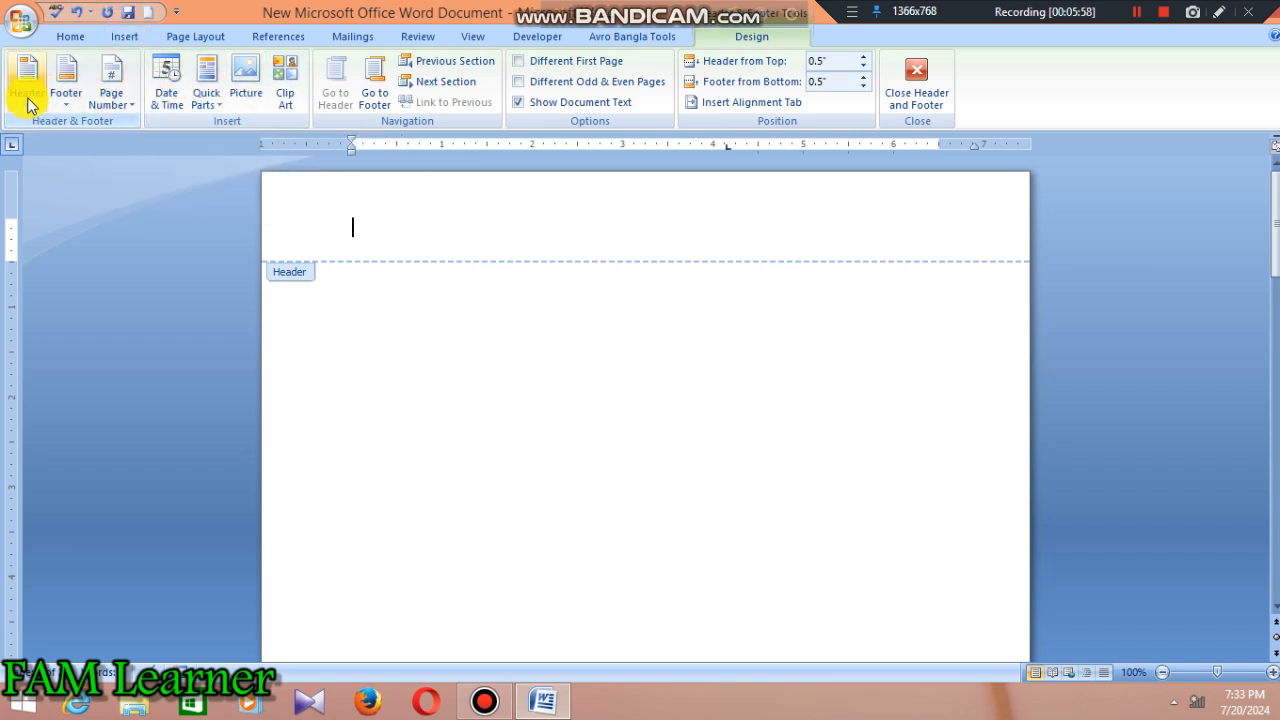
Insert a Time field in the empty header using the "dddd, MMMM d, yyyy" date format.
click(212, 95)
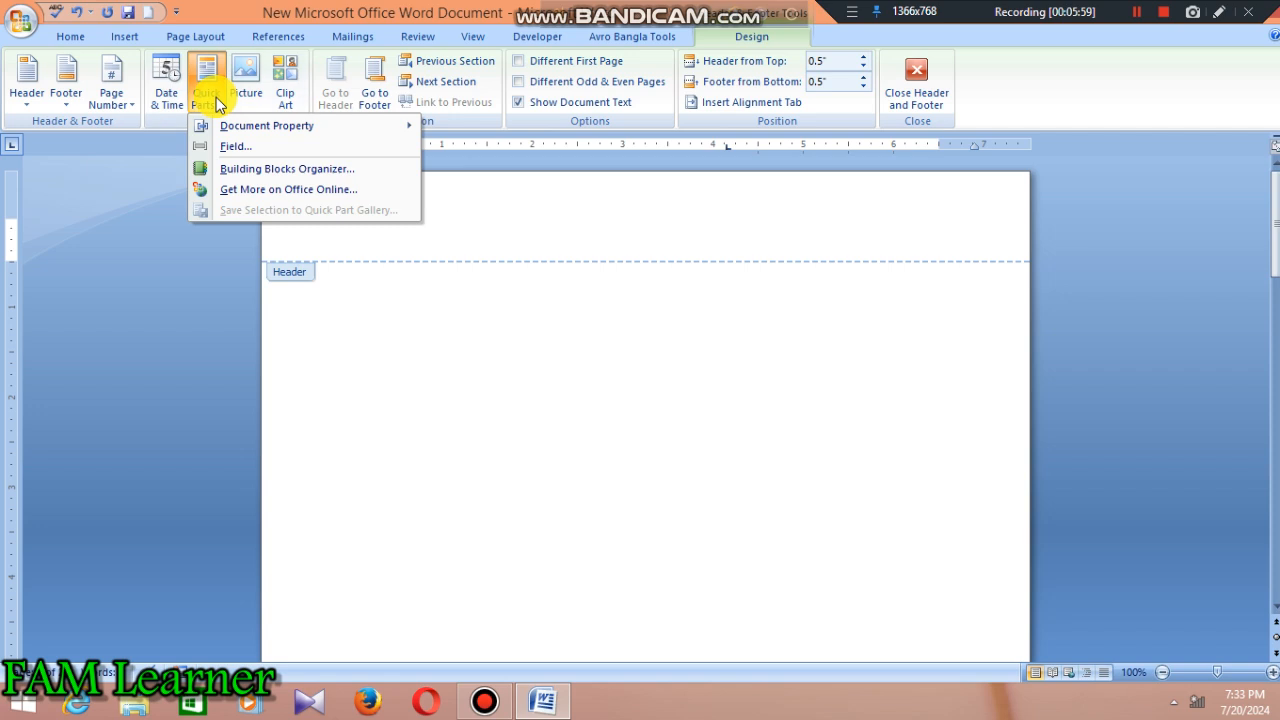
click(238, 147)
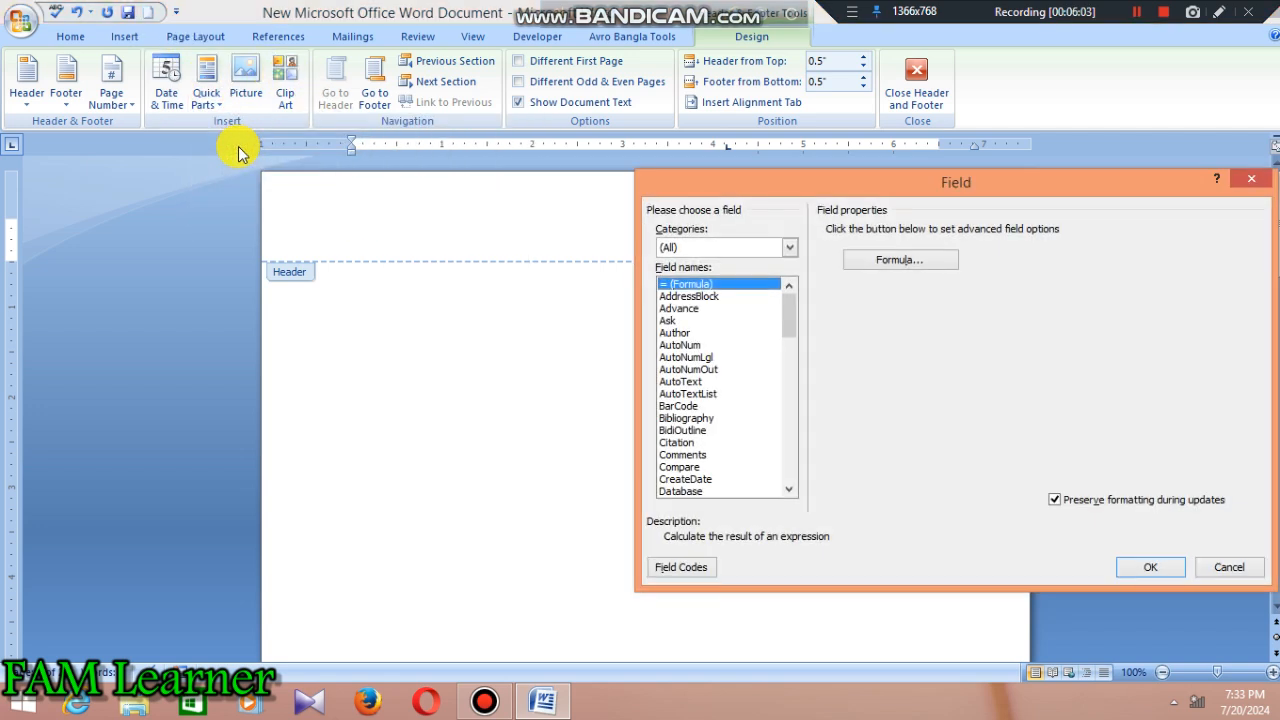
scroll(688, 346, down, 7)
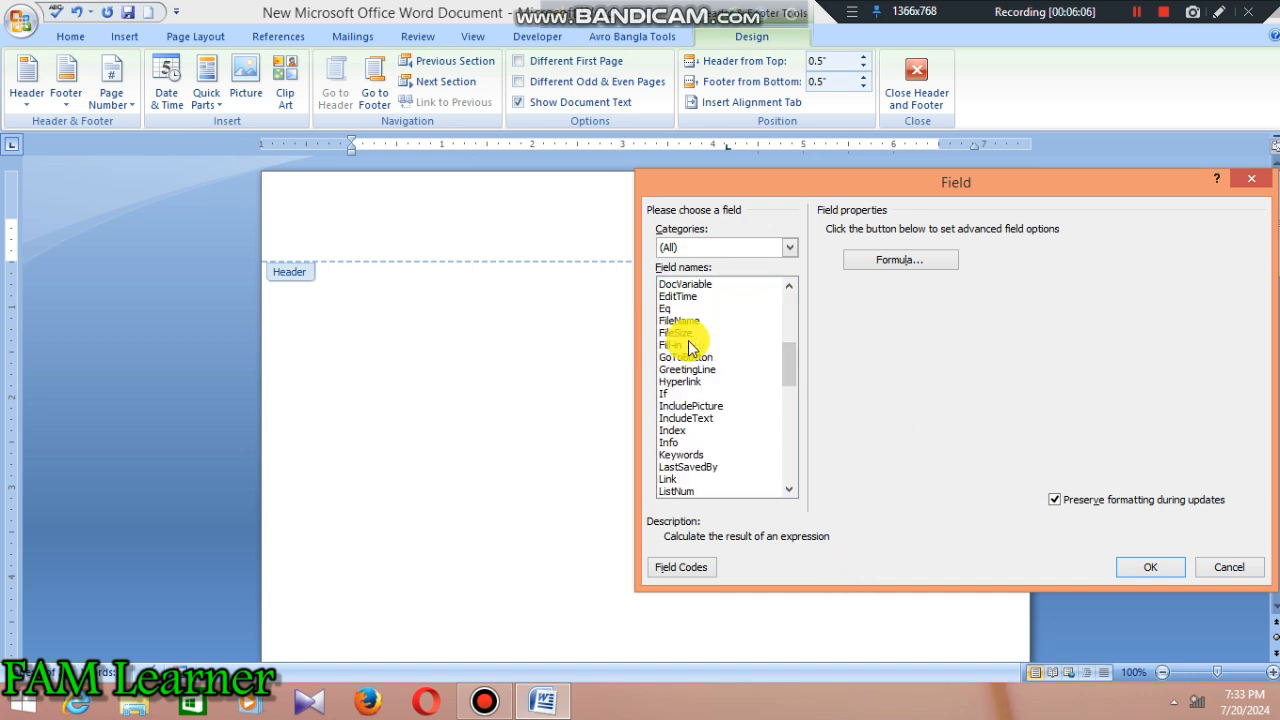
scroll(688, 346, down, 13)
scroll(688, 346, up, 20)
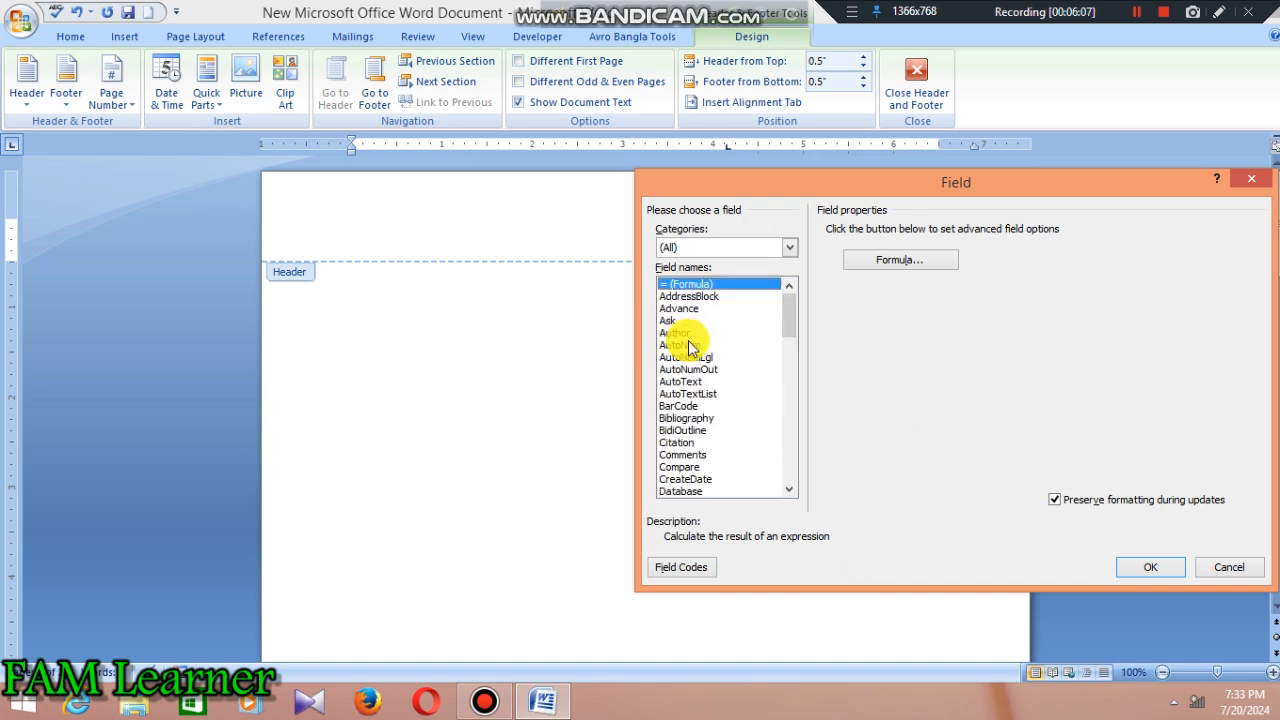
scroll(696, 372, down, 5)
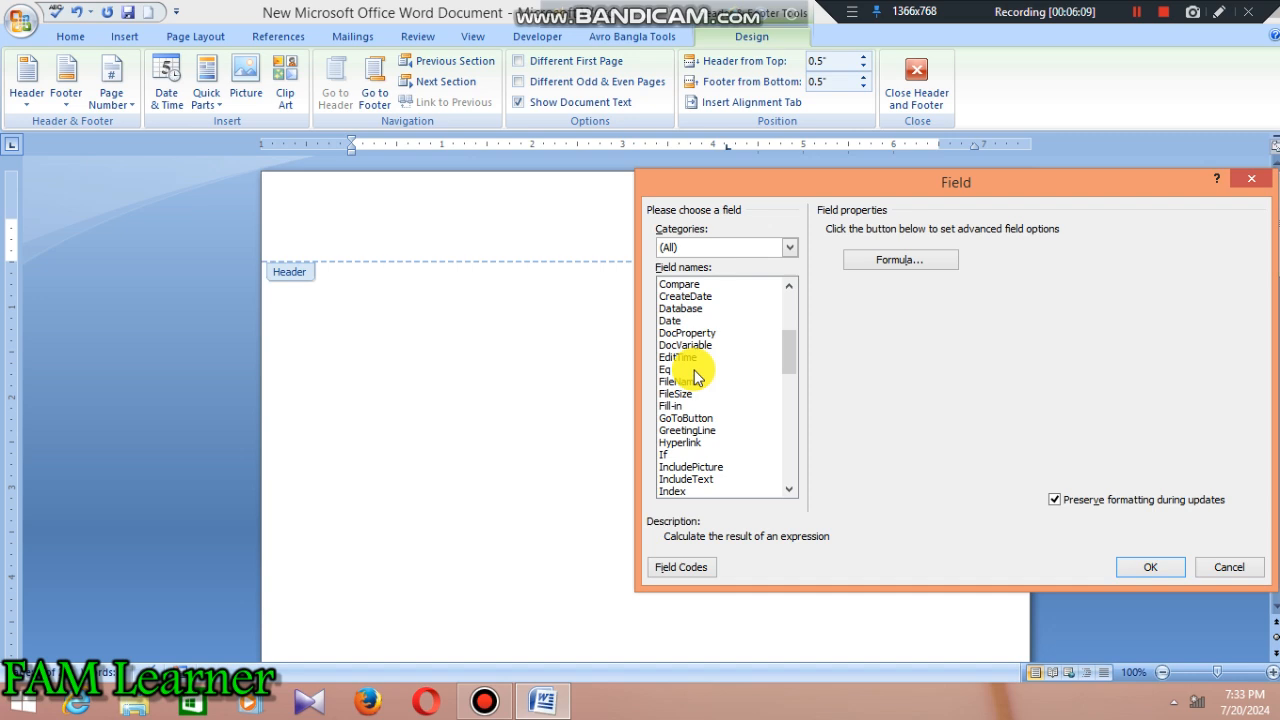
scroll(710, 347, down, 15)
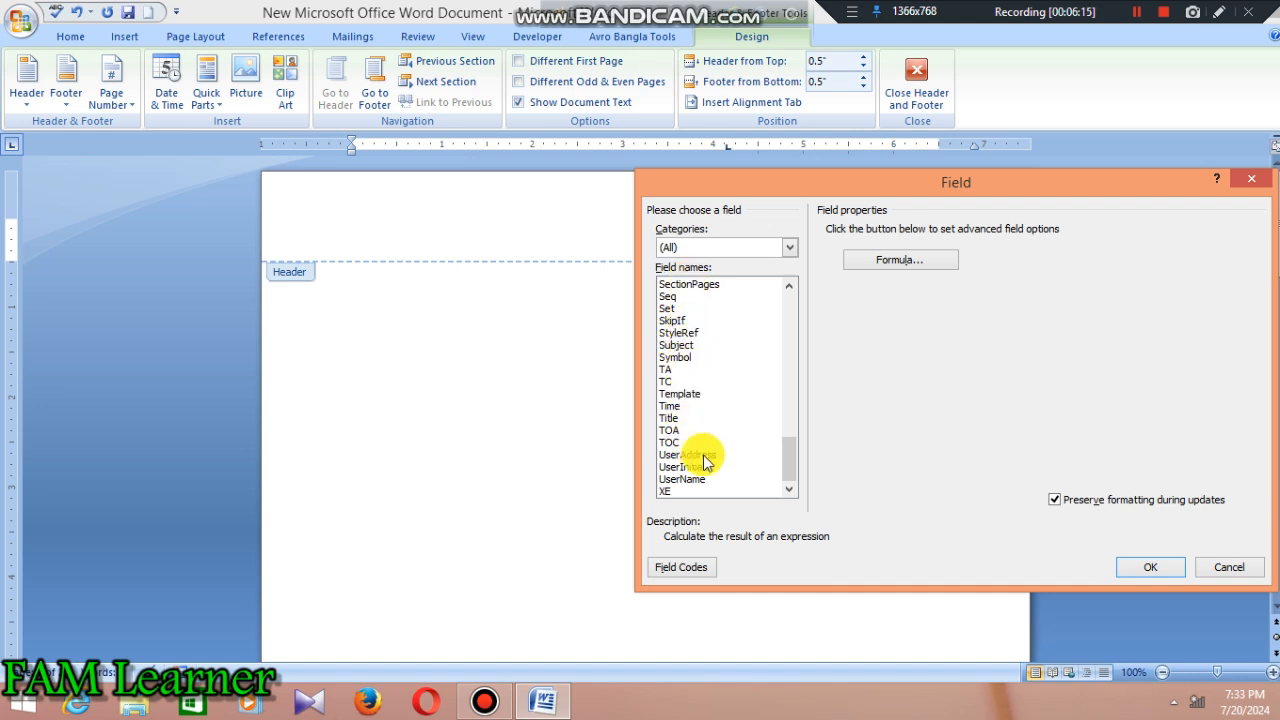
click(668, 406)
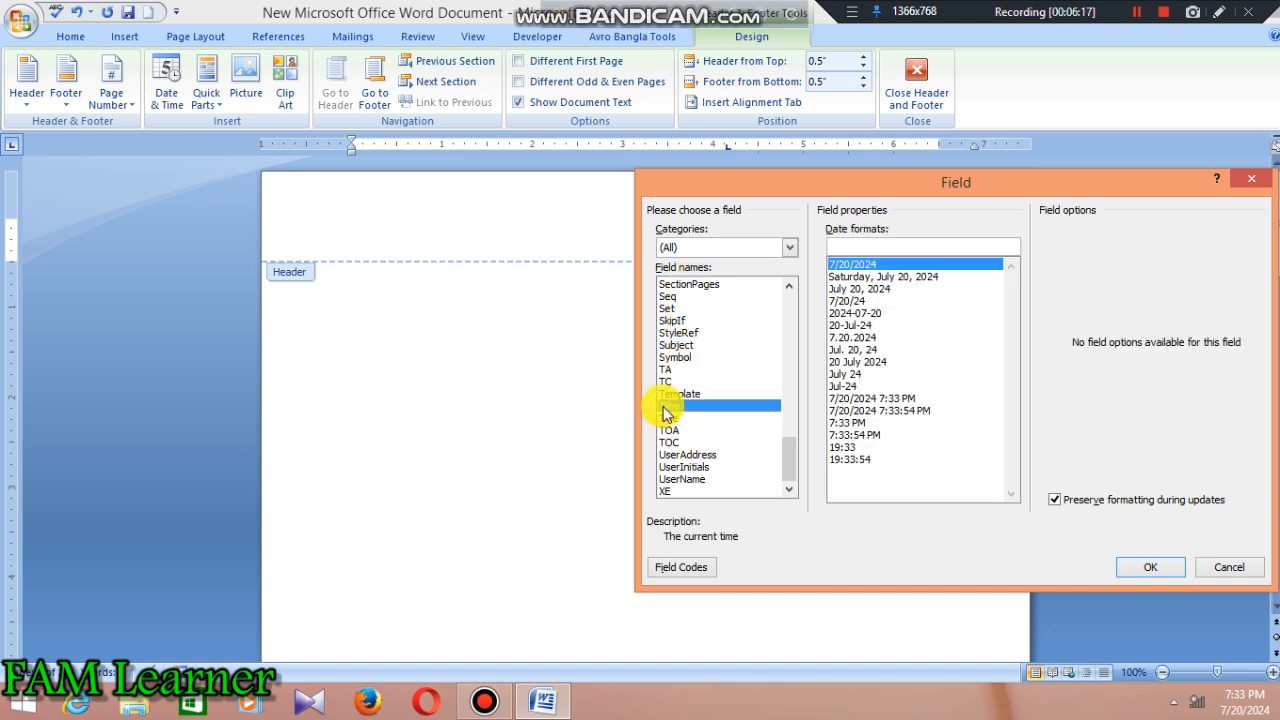
click(872, 277)
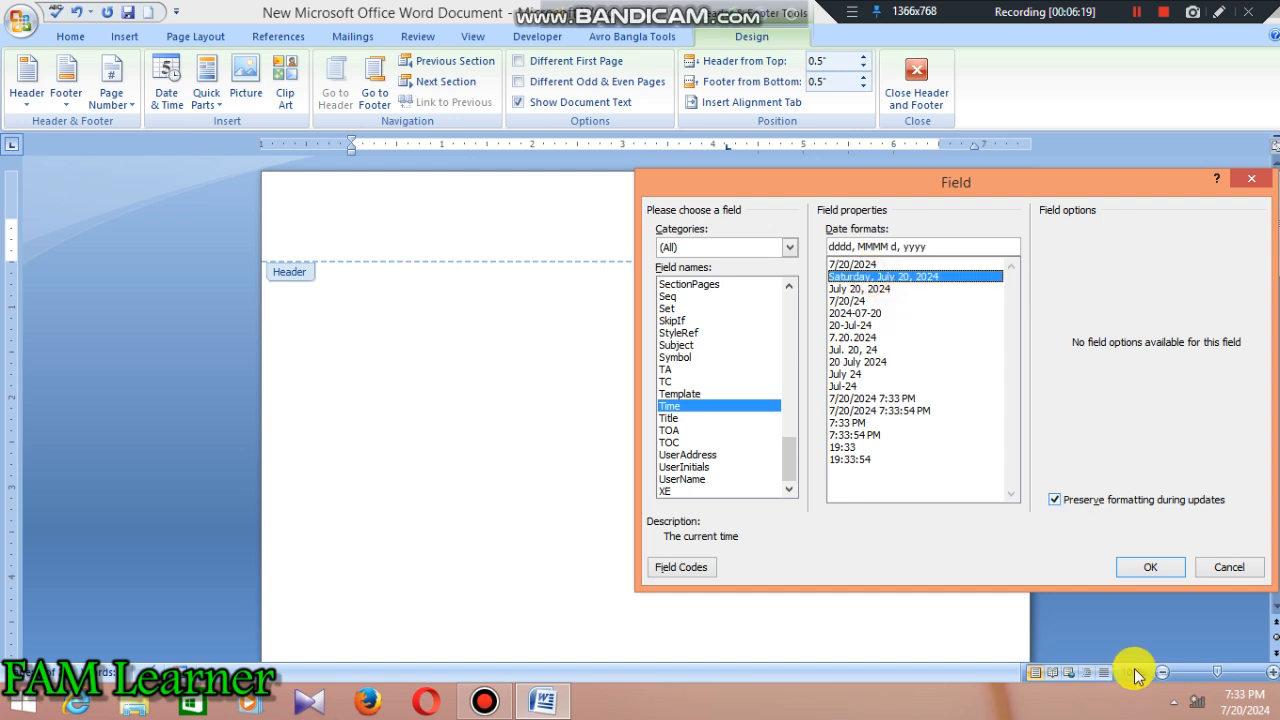
click(1152, 570)
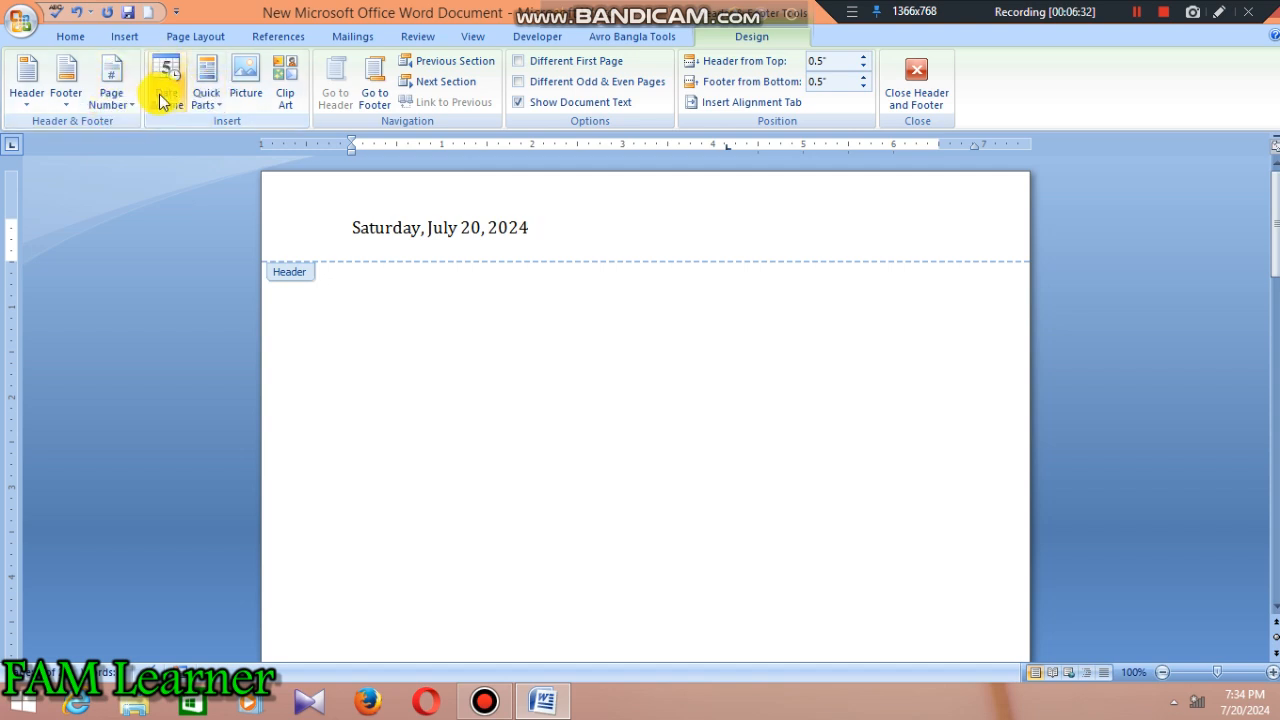
Insert a Date field in the 2024-07-20 format directly after the existing date in the header.
click(222, 104)
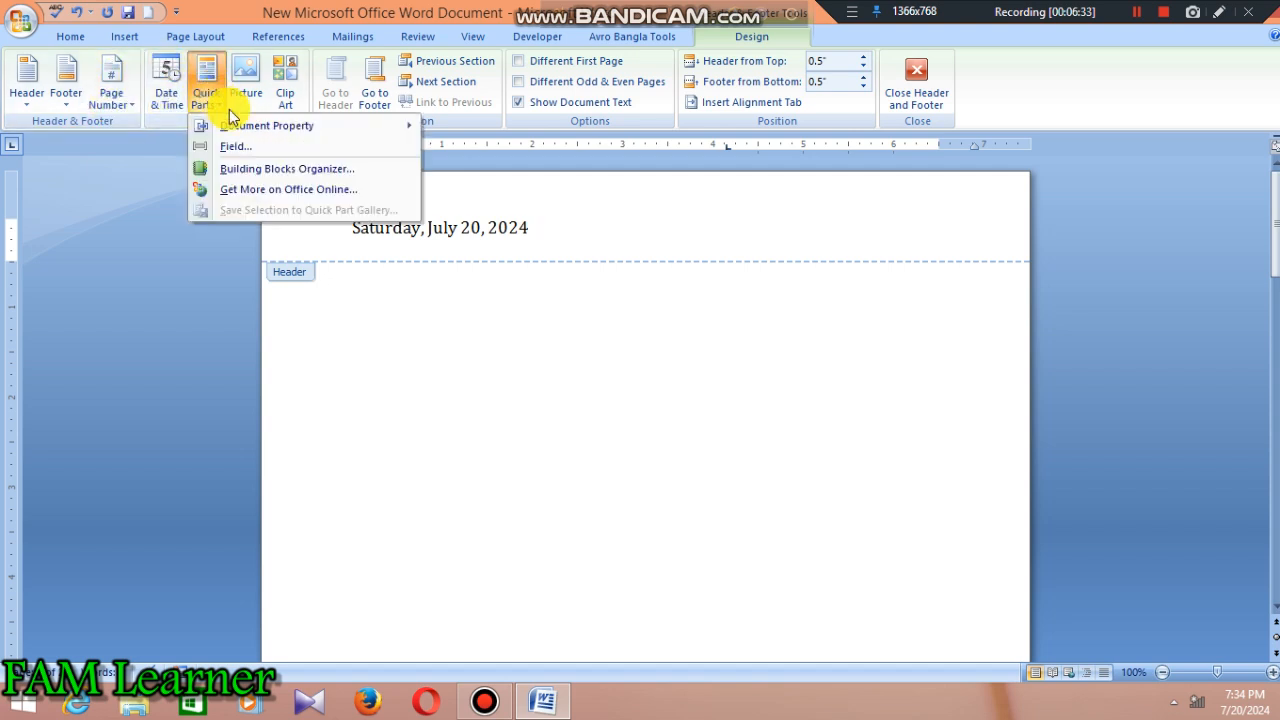
click(278, 155)
scroll(716, 360, down, 10)
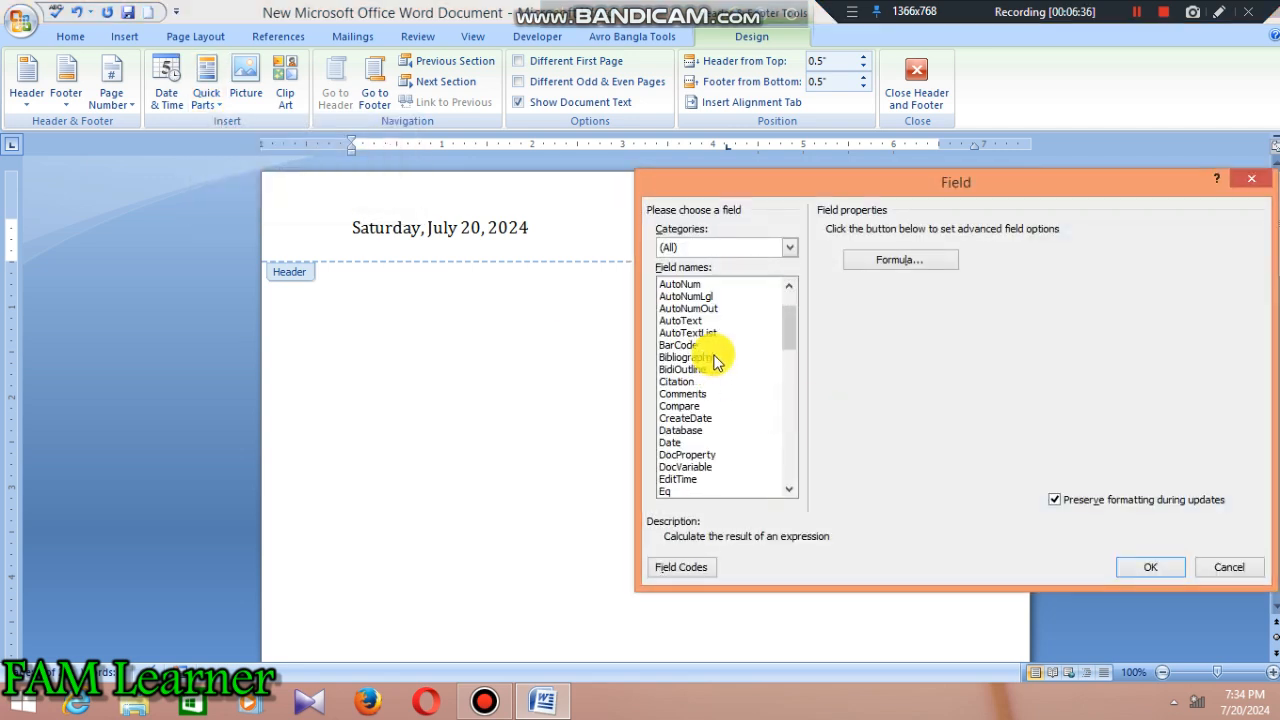
scroll(702, 332, down, 8)
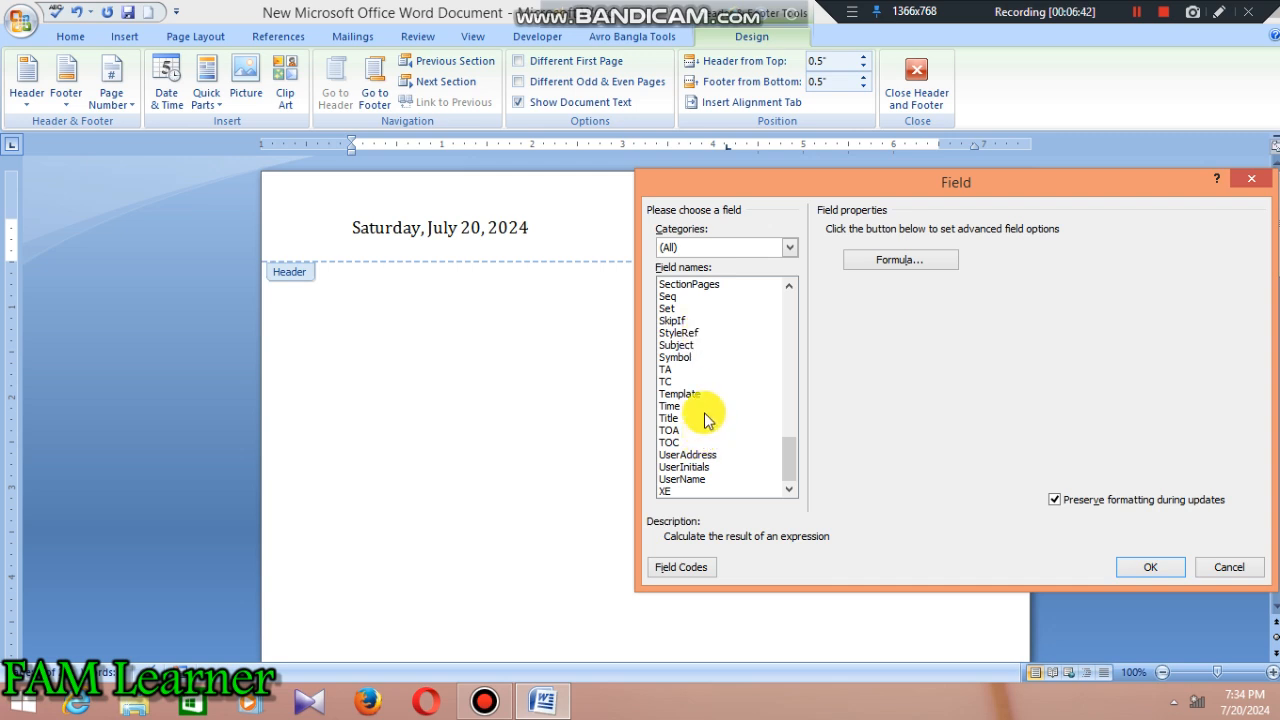
scroll(707, 380, up, 2)
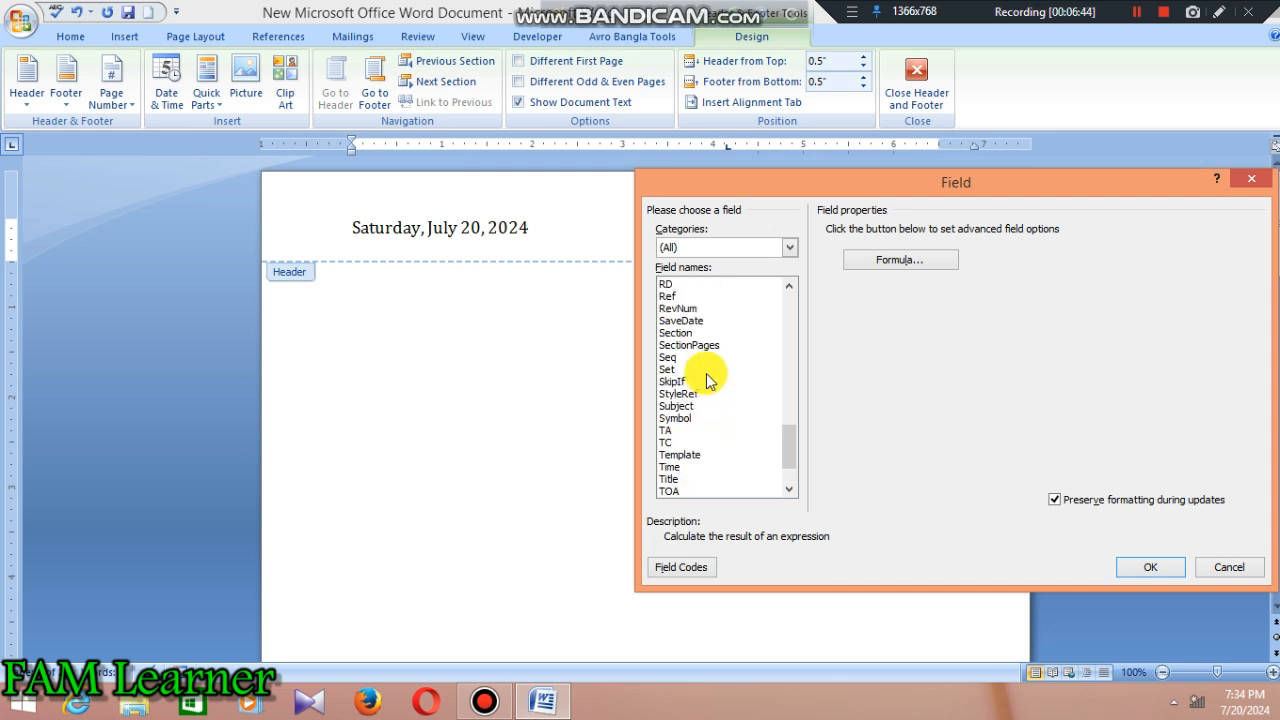
scroll(707, 380, up, 2)
scroll(707, 380, up, 2)
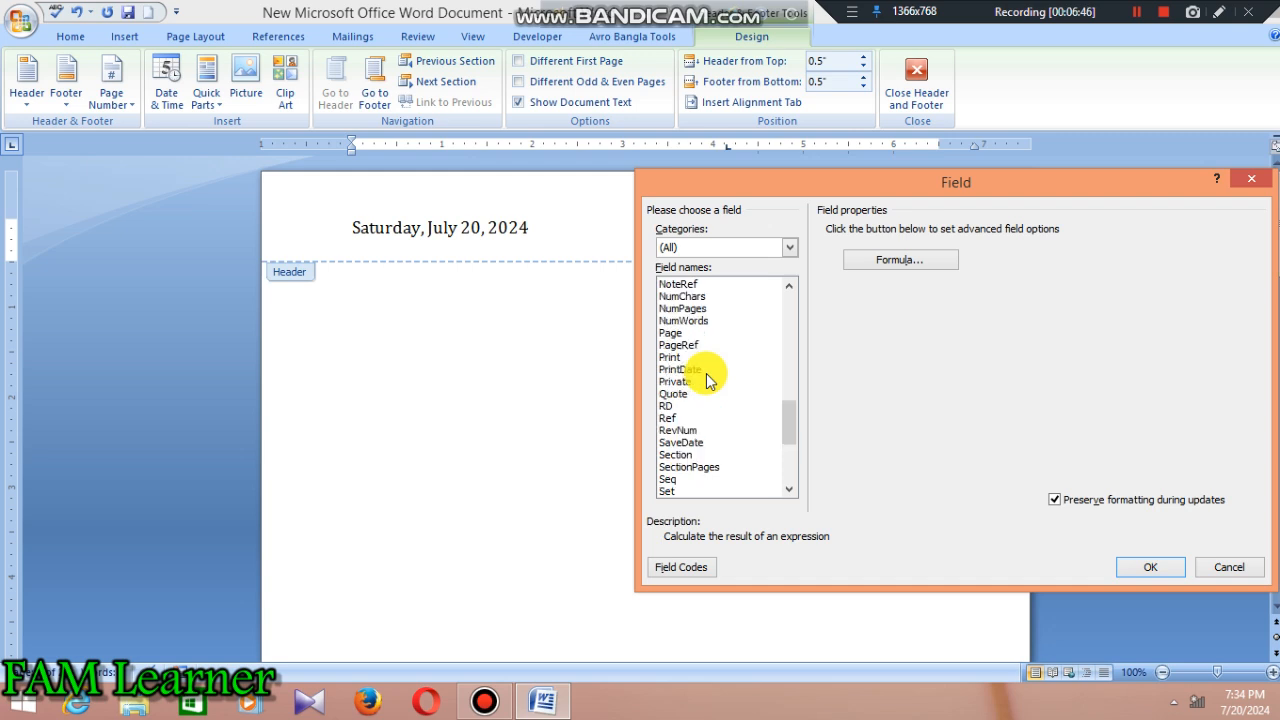
scroll(707, 380, up, 15)
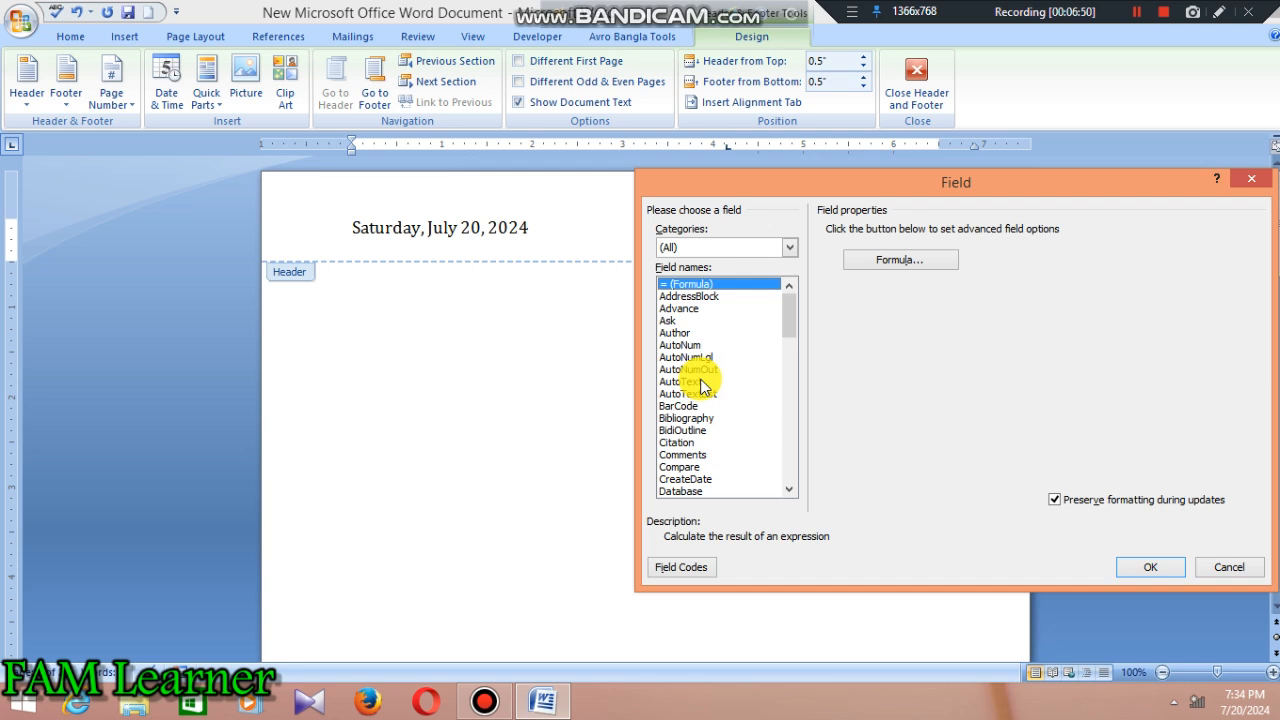
scroll(702, 384, down, 19)
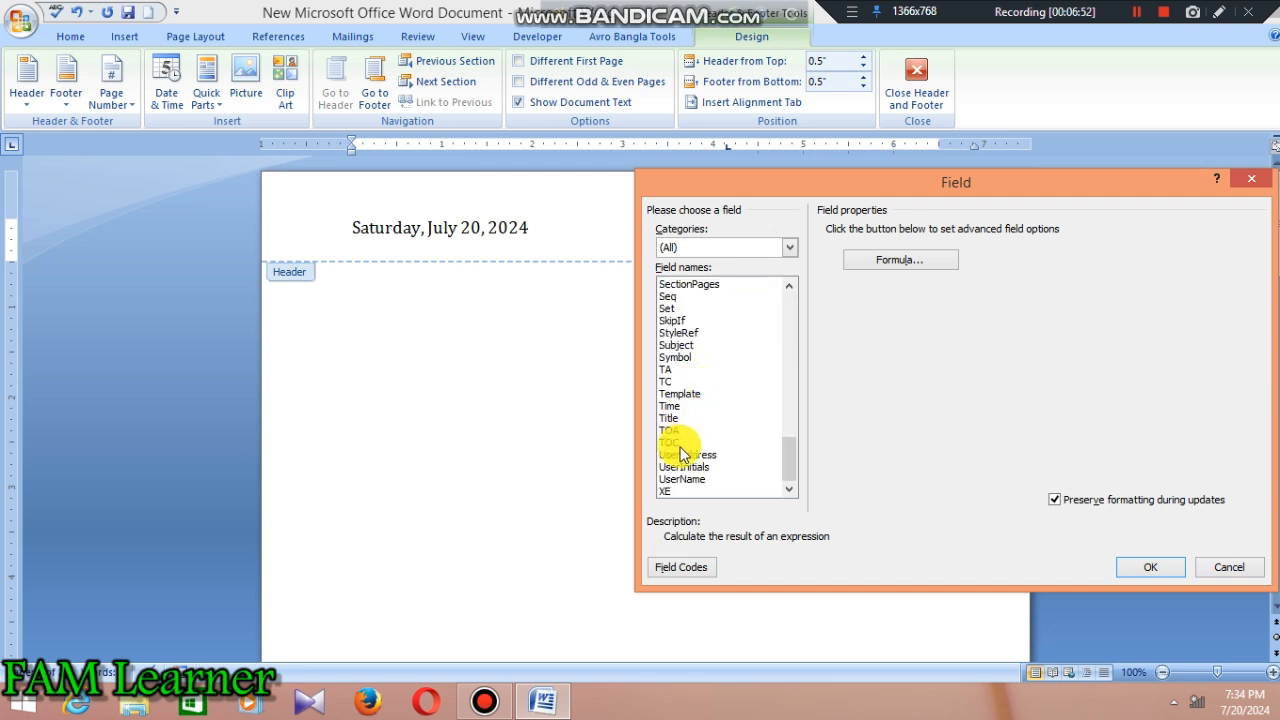
scroll(706, 400, up, 2)
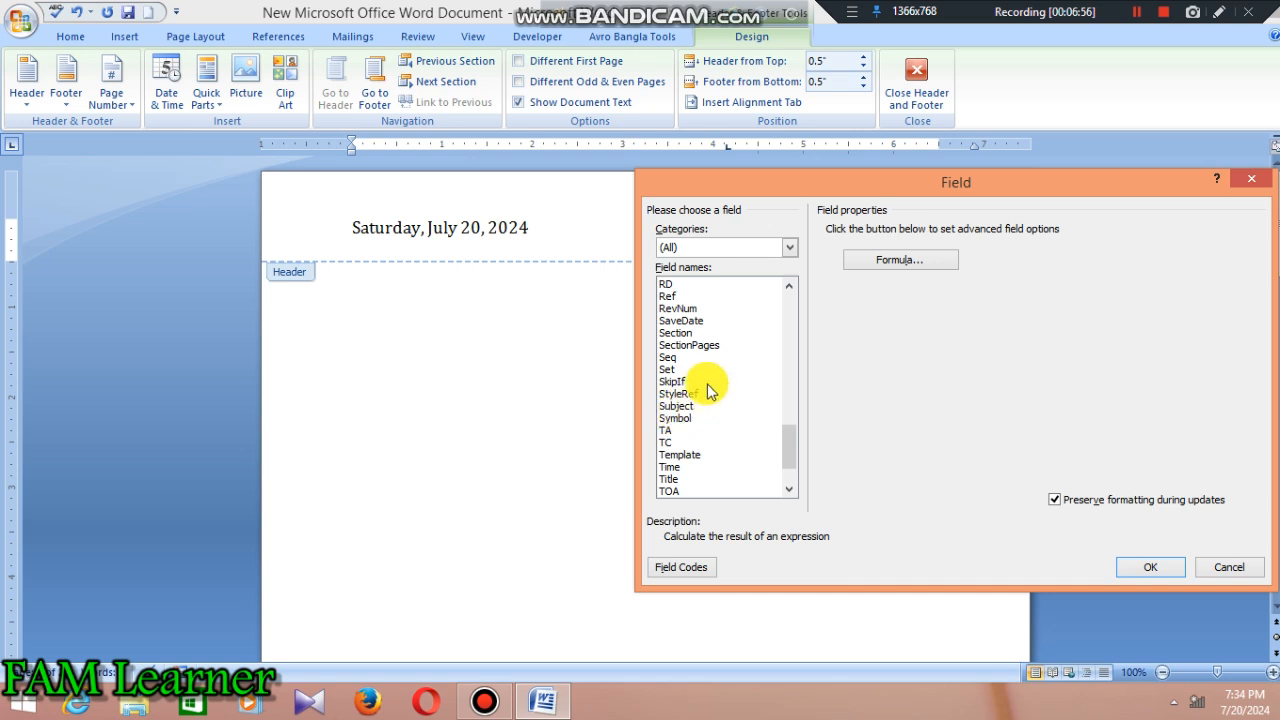
scroll(710, 392, up, 7)
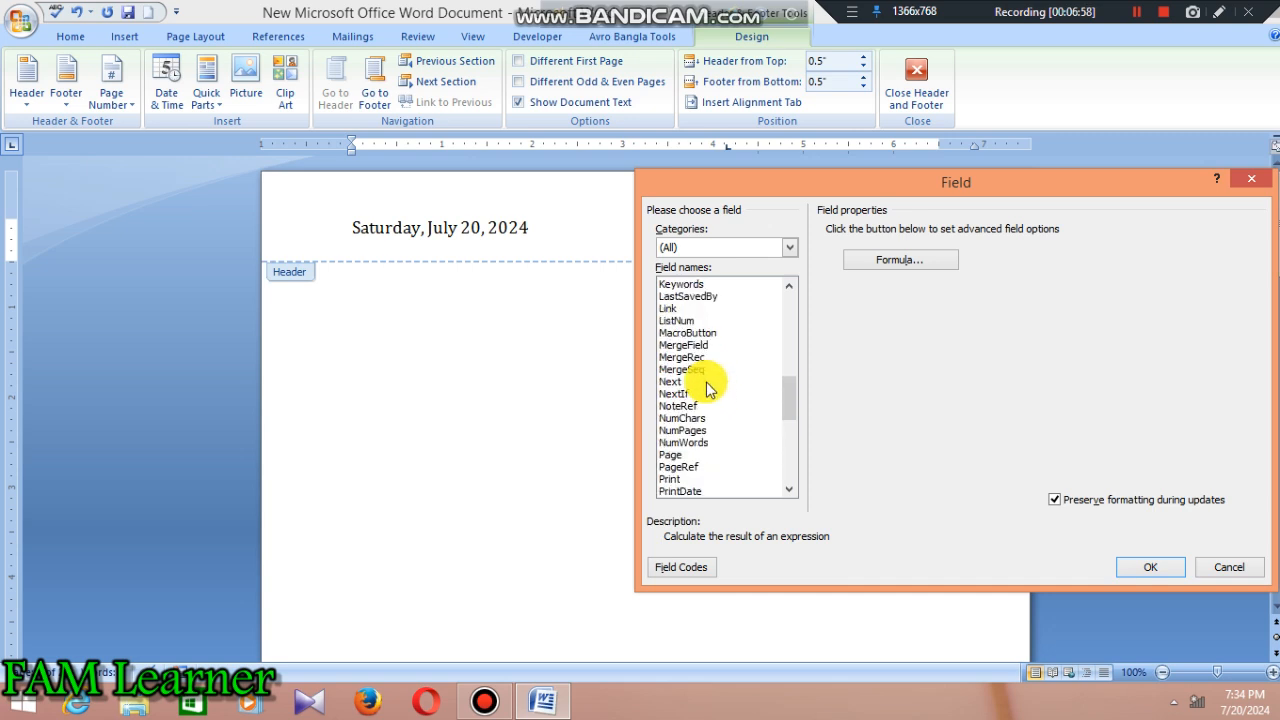
scroll(706, 388, up, 11)
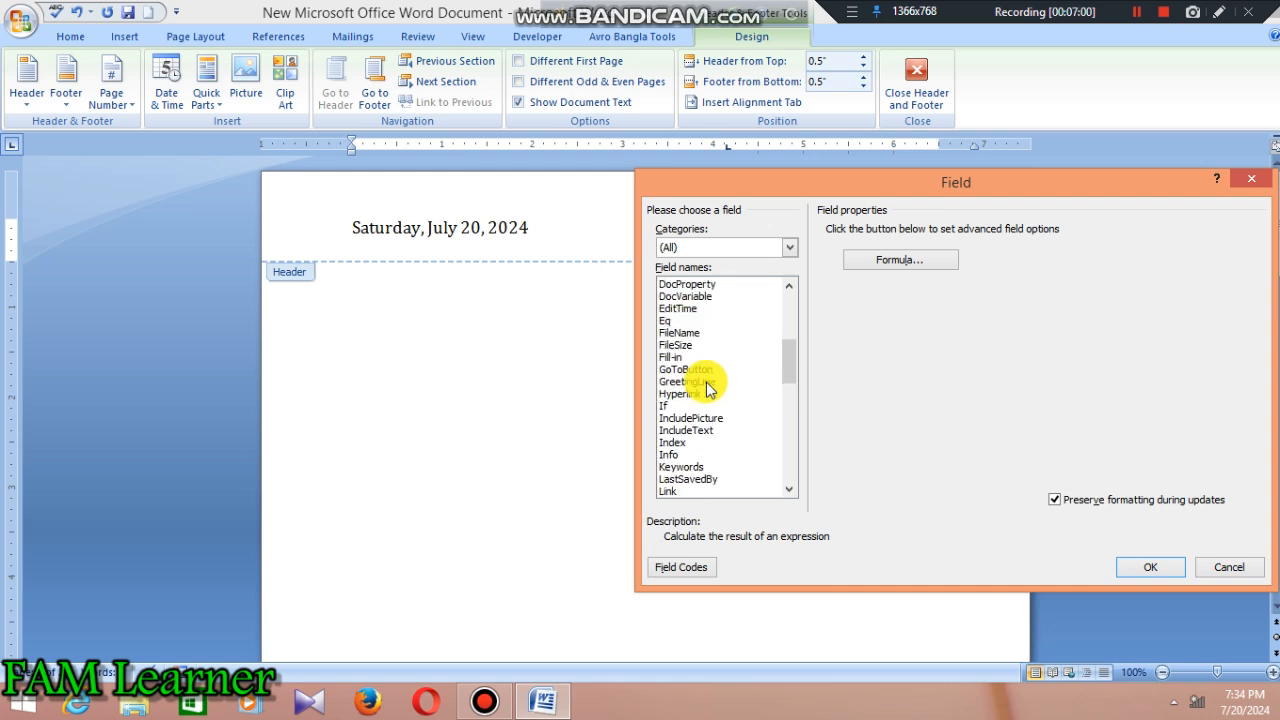
scroll(705, 385, down, 3)
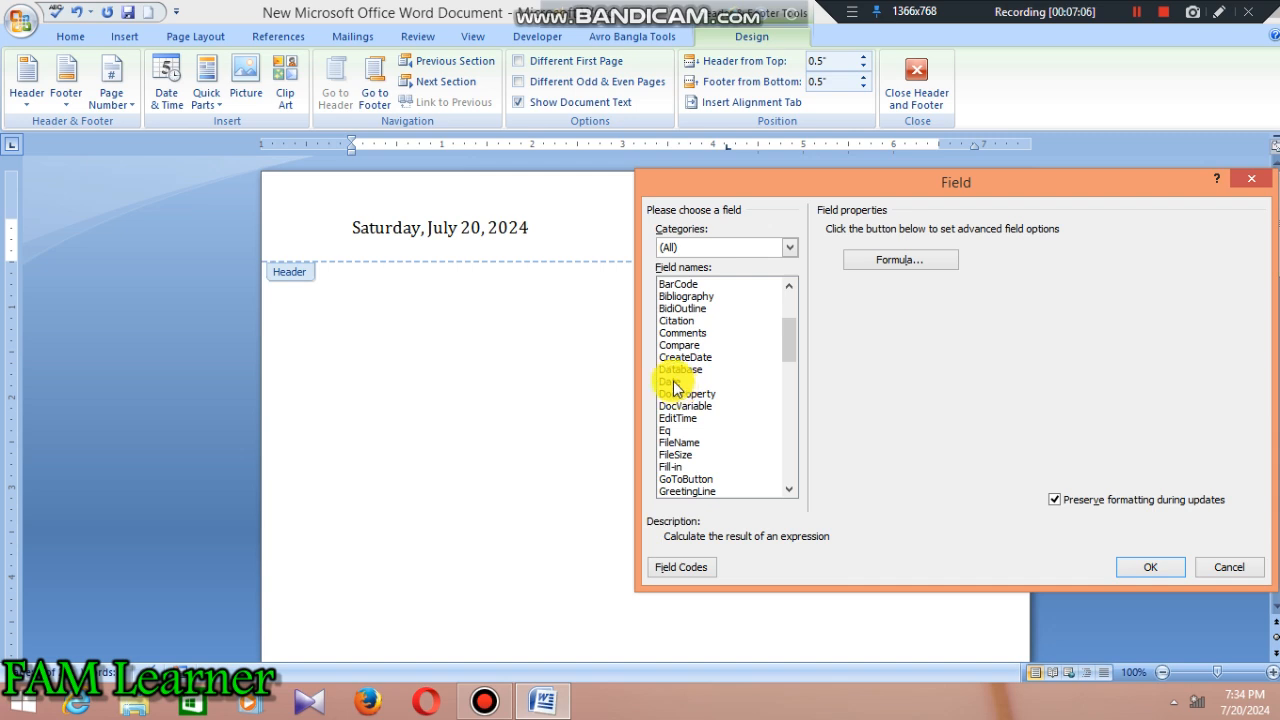
click(675, 382)
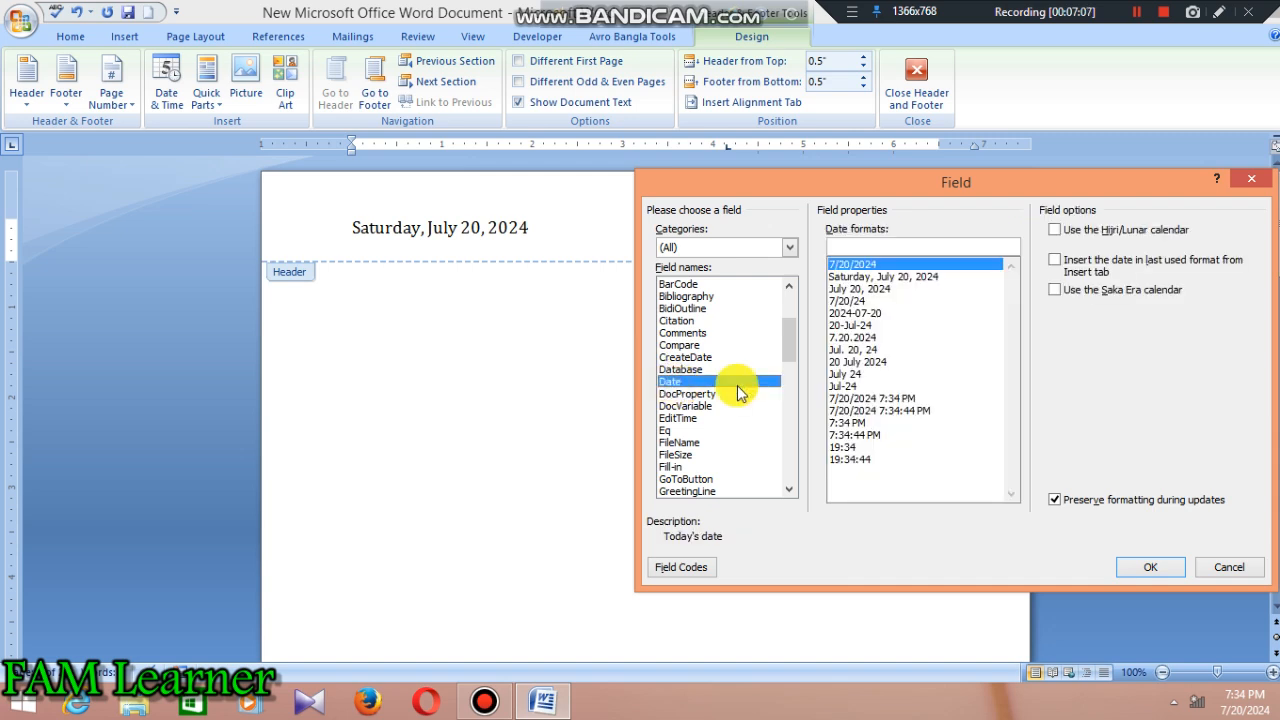
click(880, 313)
click(1150, 567)
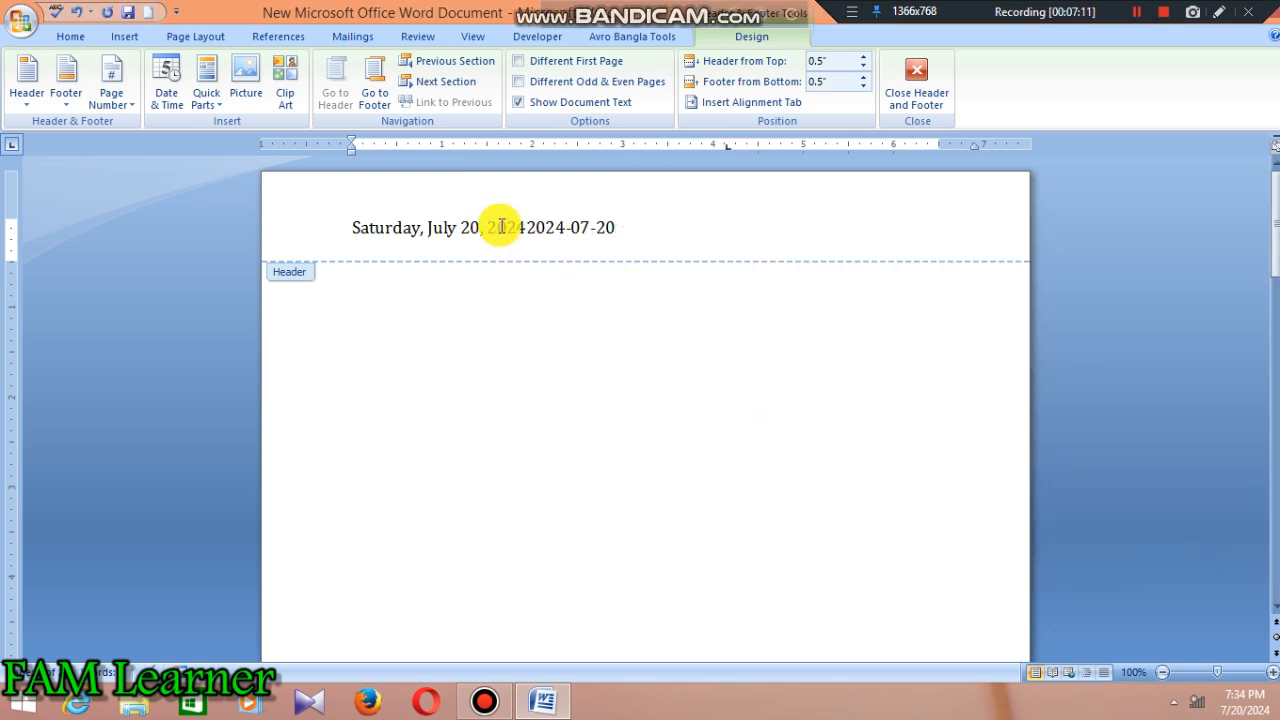
Delete the 7 from the month of the header's second date, update the field to regenerate it, and close the header.
drag(500, 228, 620, 240)
click(620, 230)
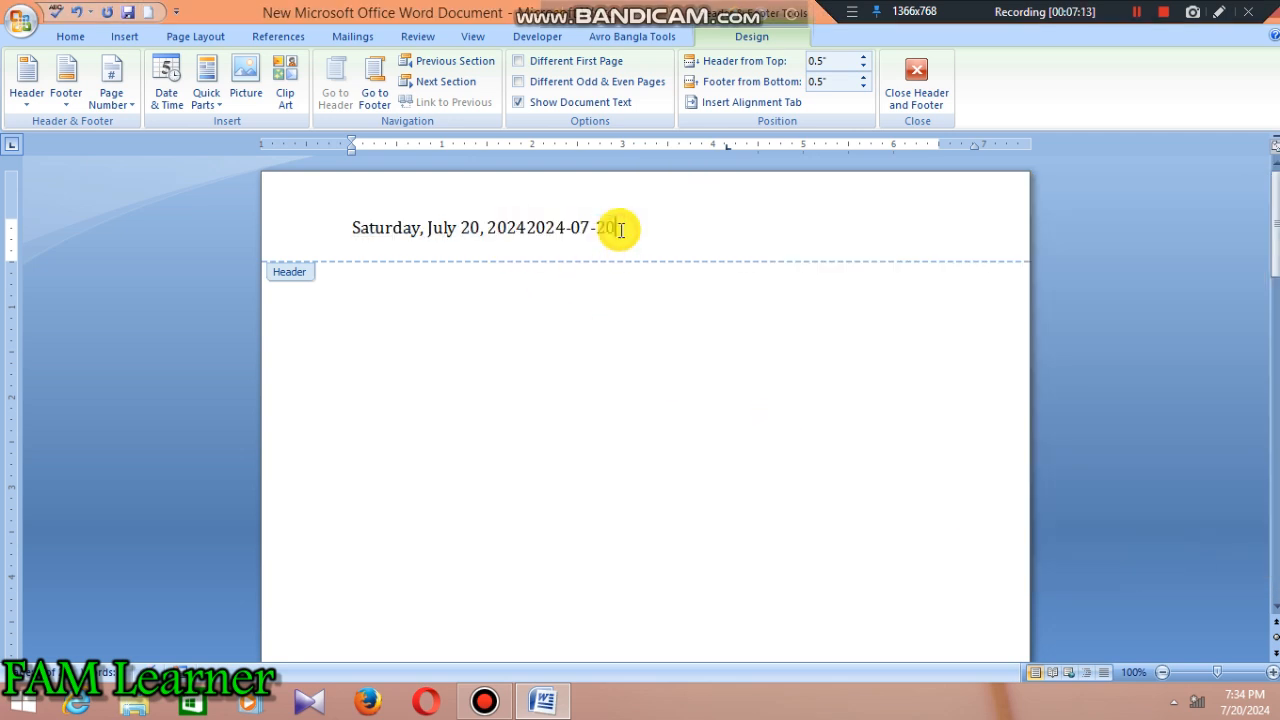
click(536, 225)
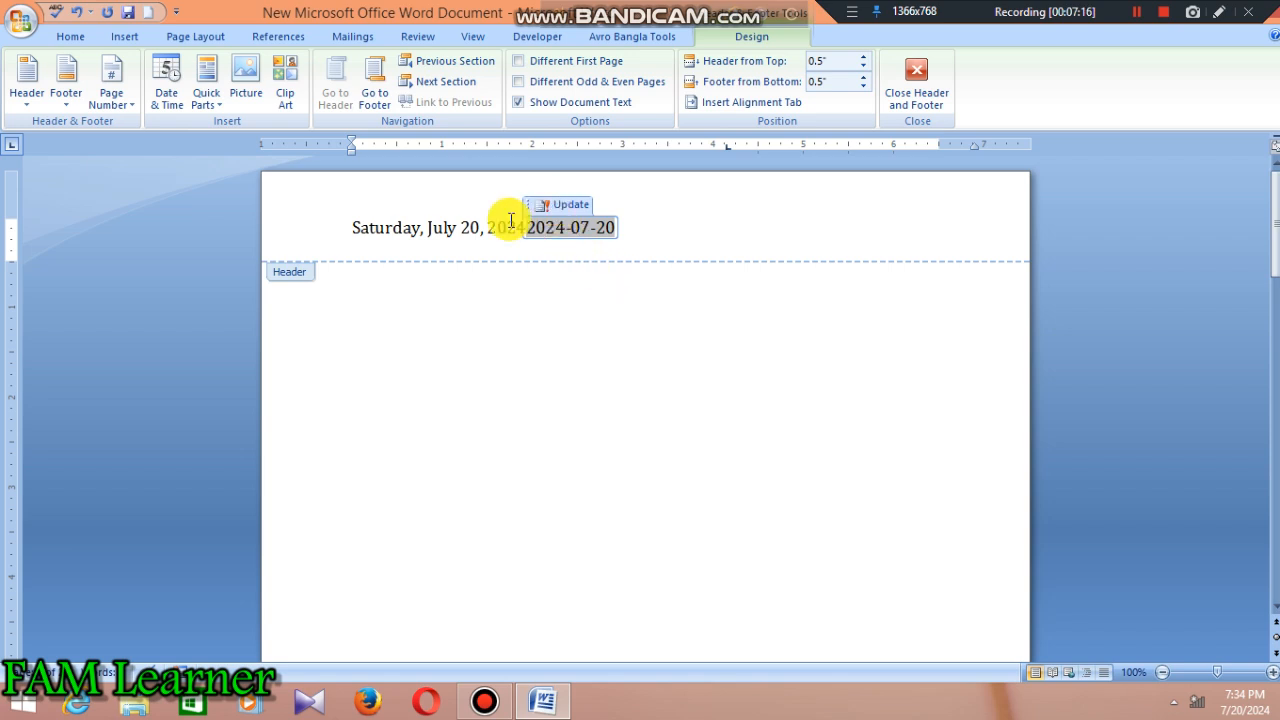
click(451, 229)
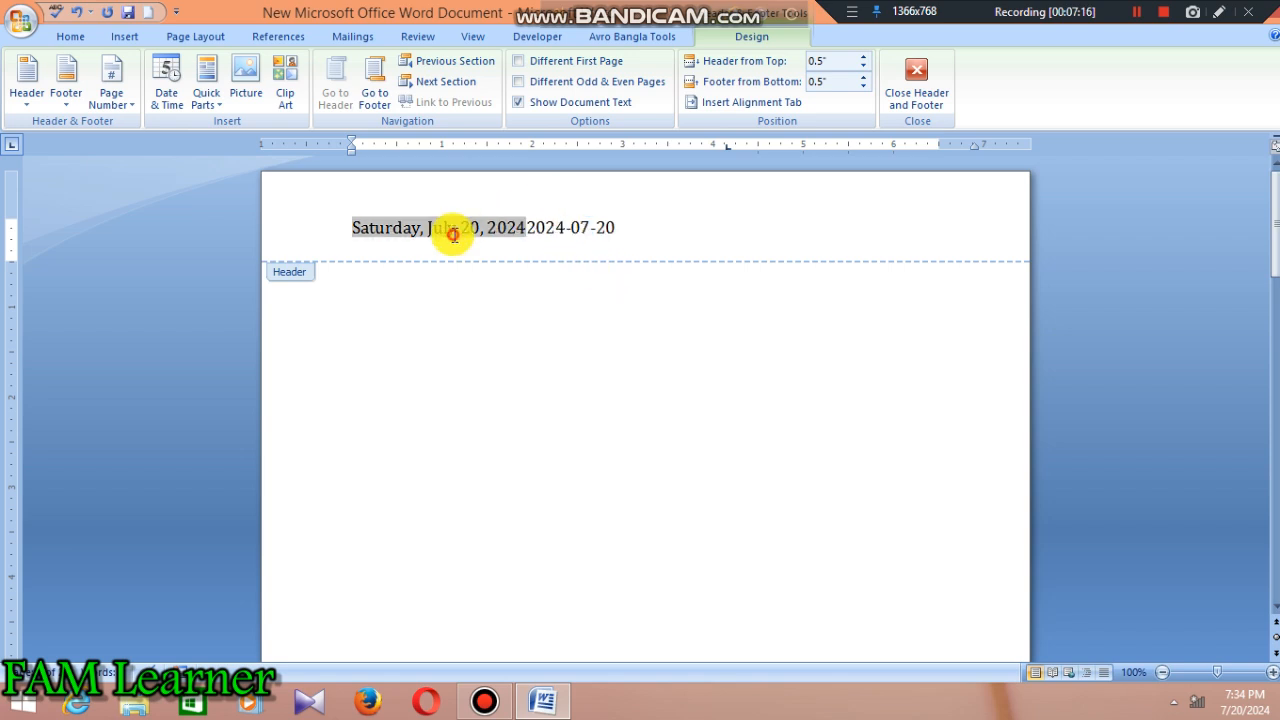
click(585, 236)
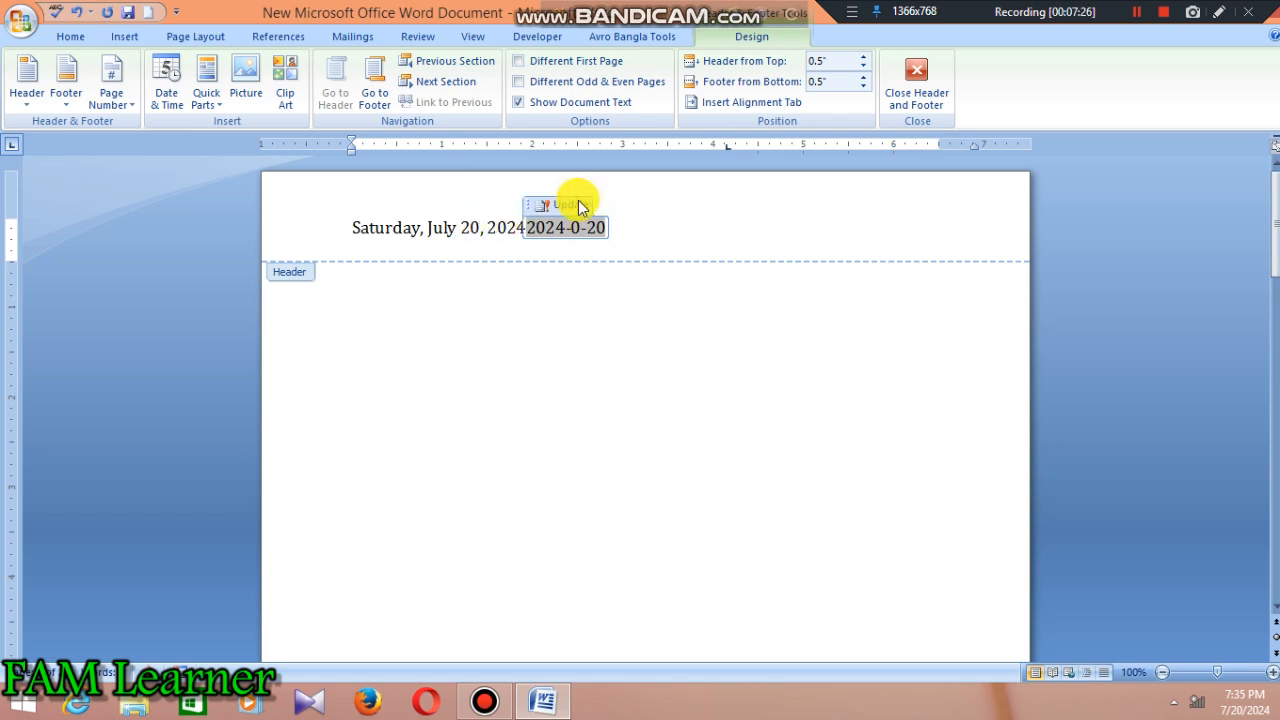
click(569, 207)
click(569, 205)
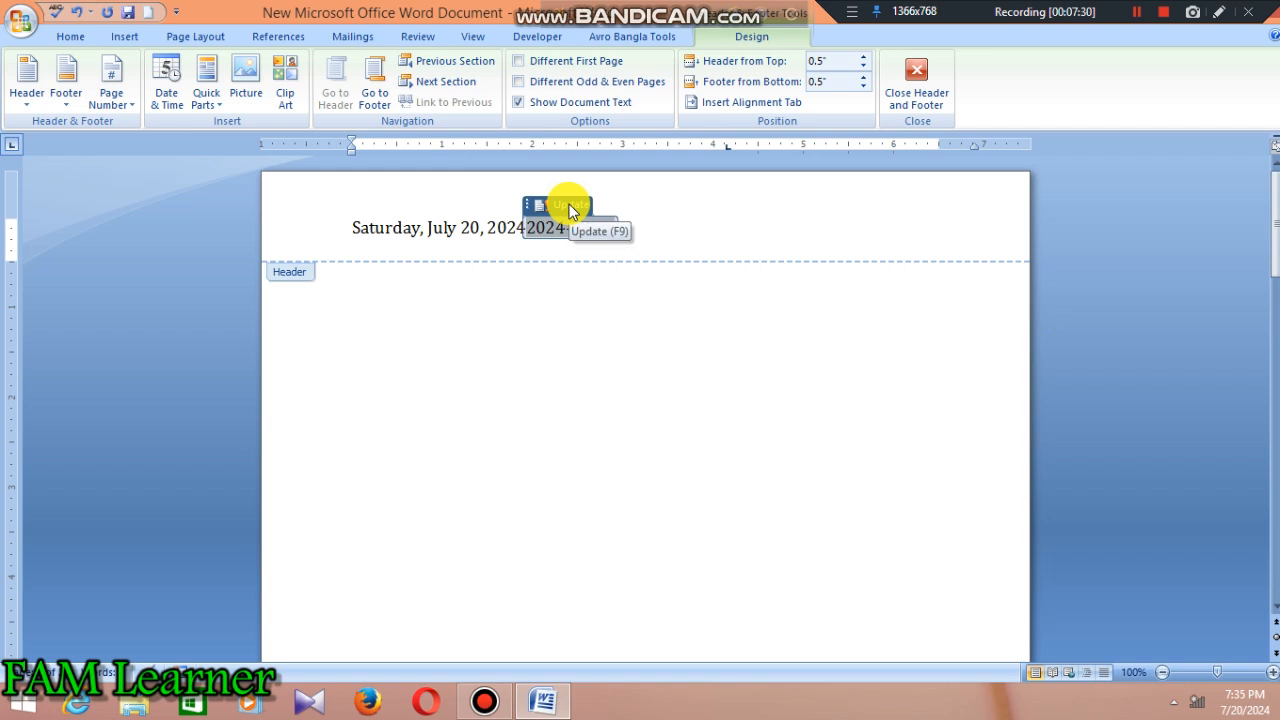
key(BackSpace)
click(568, 206)
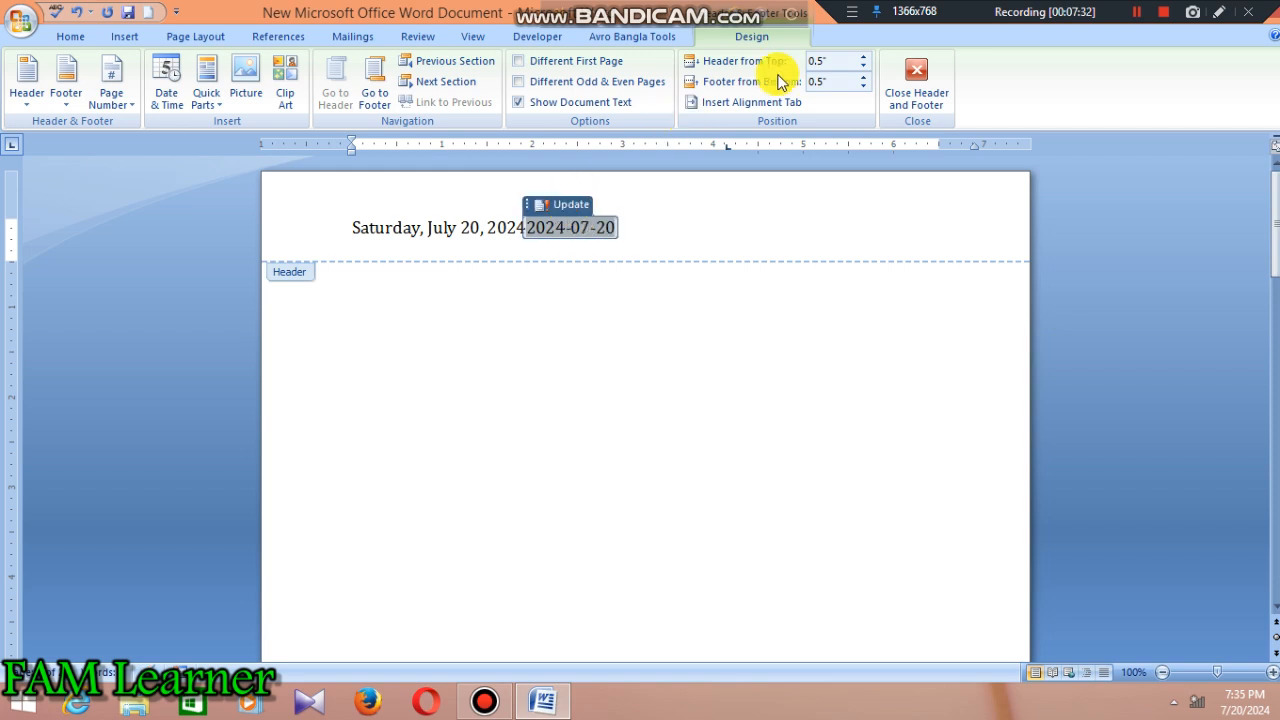
click(917, 95)
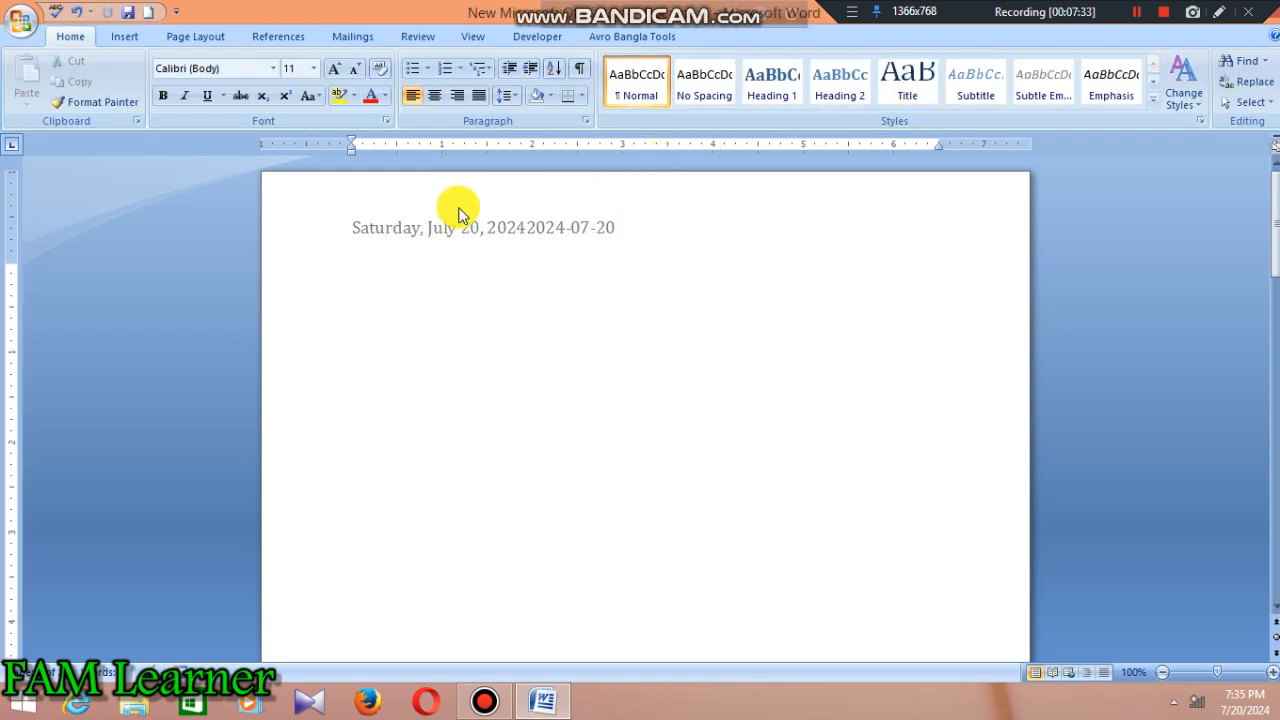
Reopen the header, update the 2024-07-20 date field, and return to the document body.
double_click(474, 222)
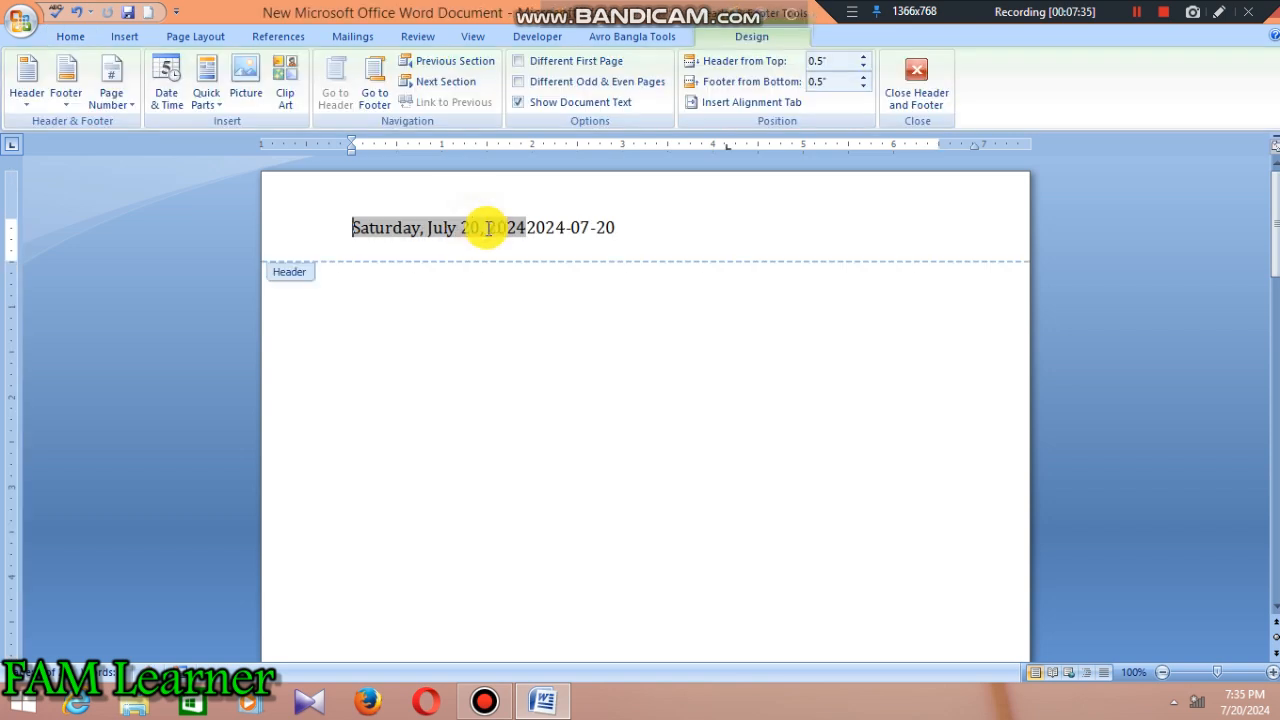
click(571, 225)
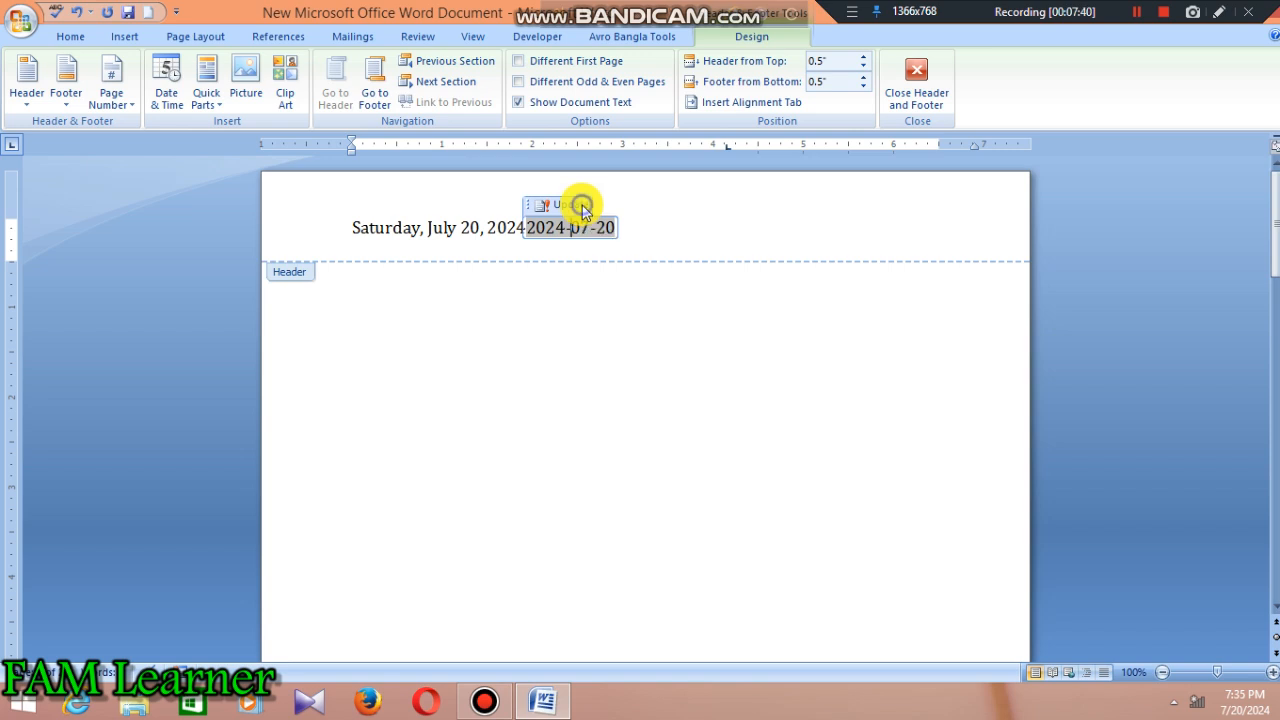
click(558, 205)
click(920, 86)
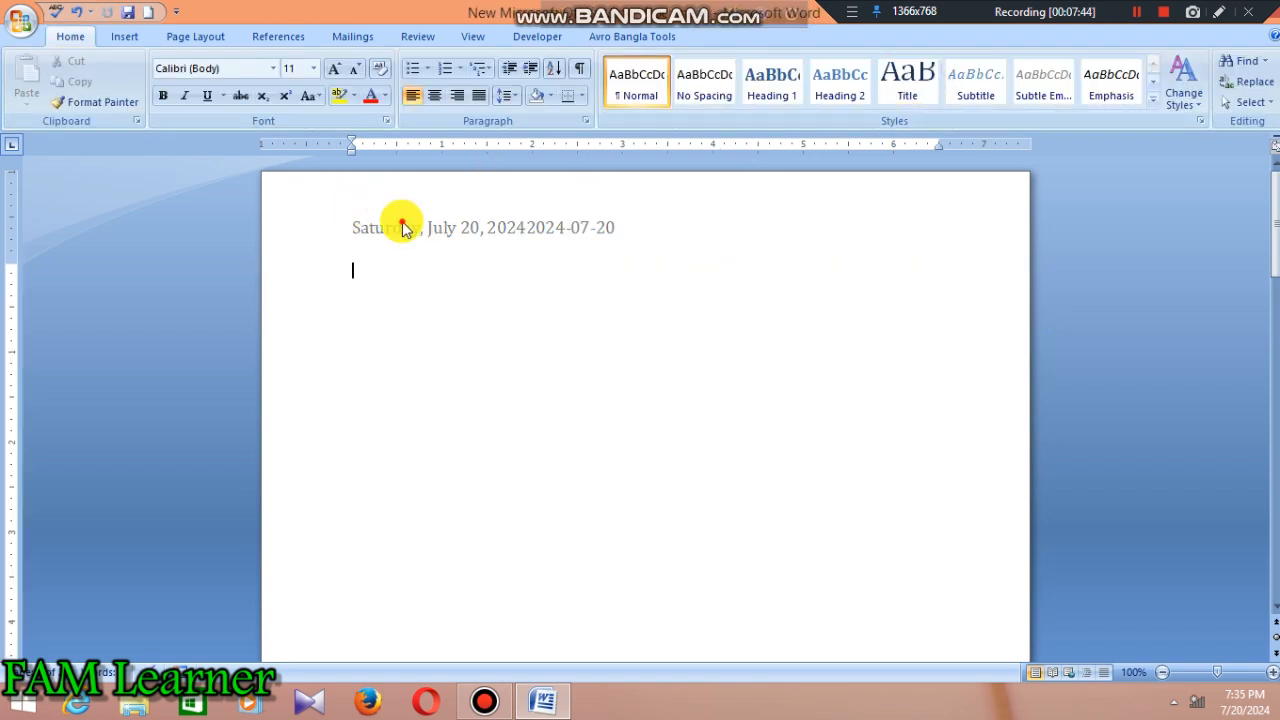
Reopen the header for editing and delete the "Saturday, July 20, 2024" date.
double_click(403, 227)
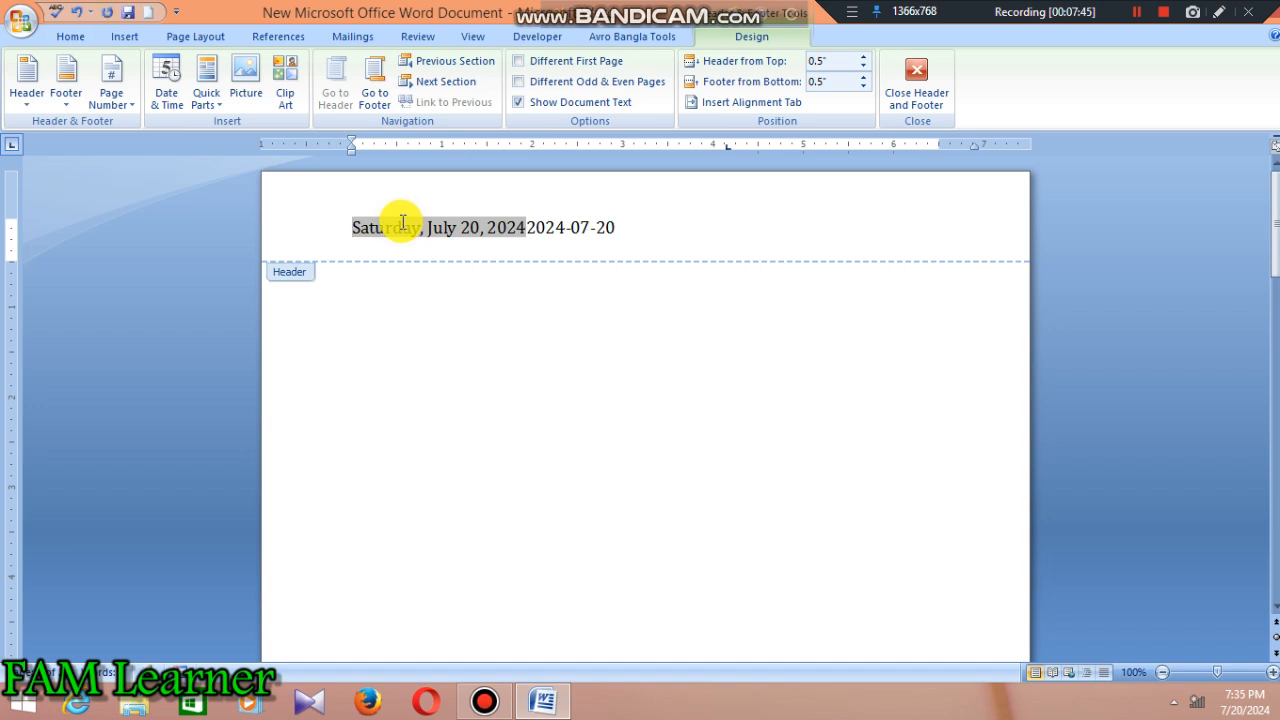
click(523, 229)
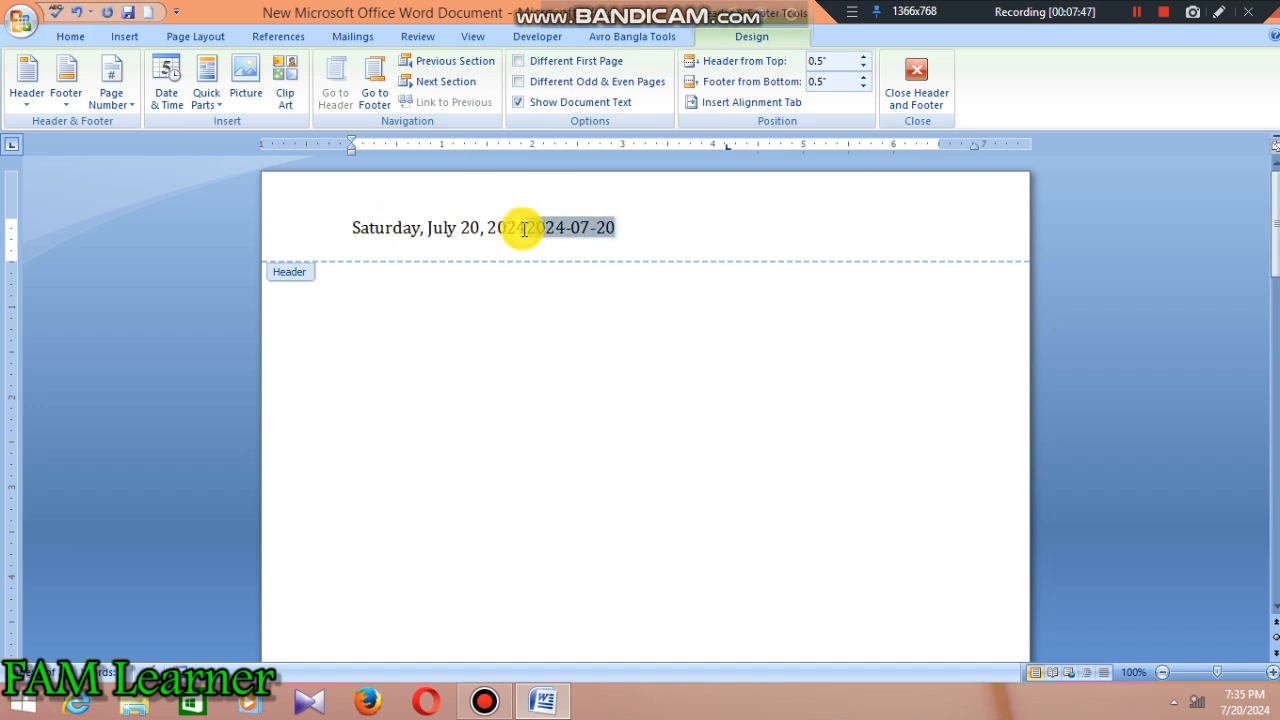
click(457, 232)
drag(527, 231, 344, 223)
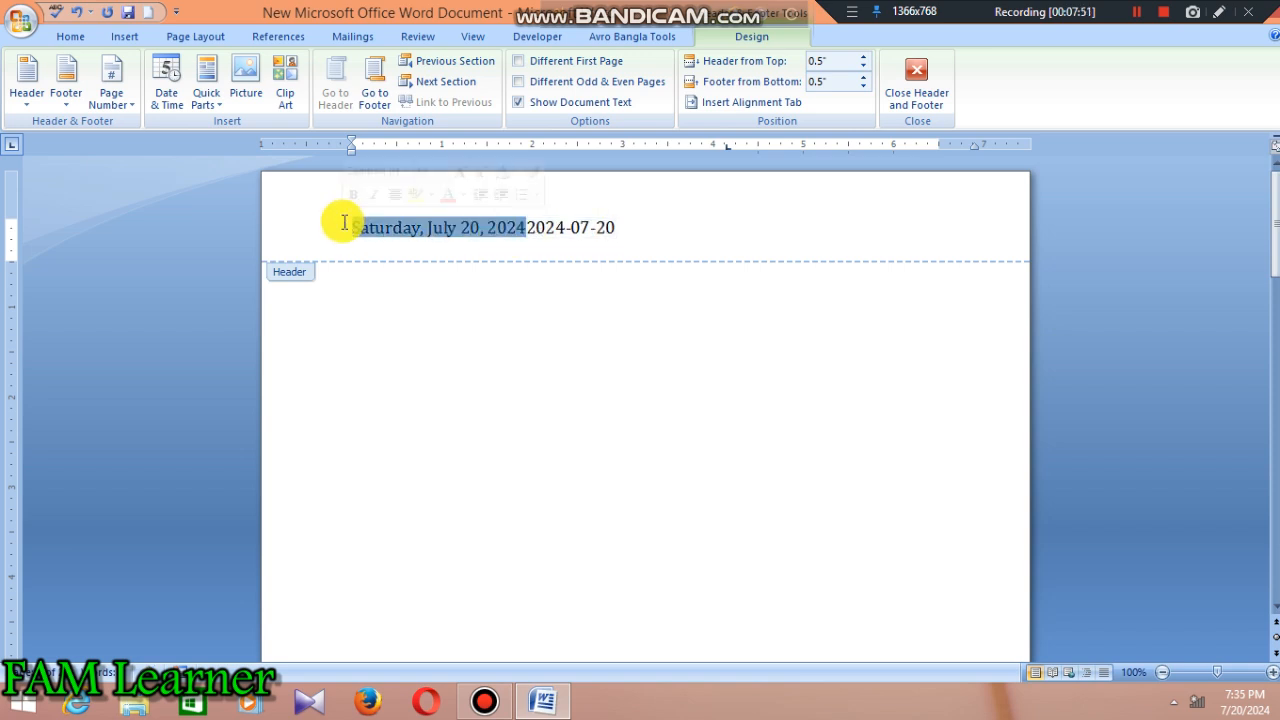
key(Delete)
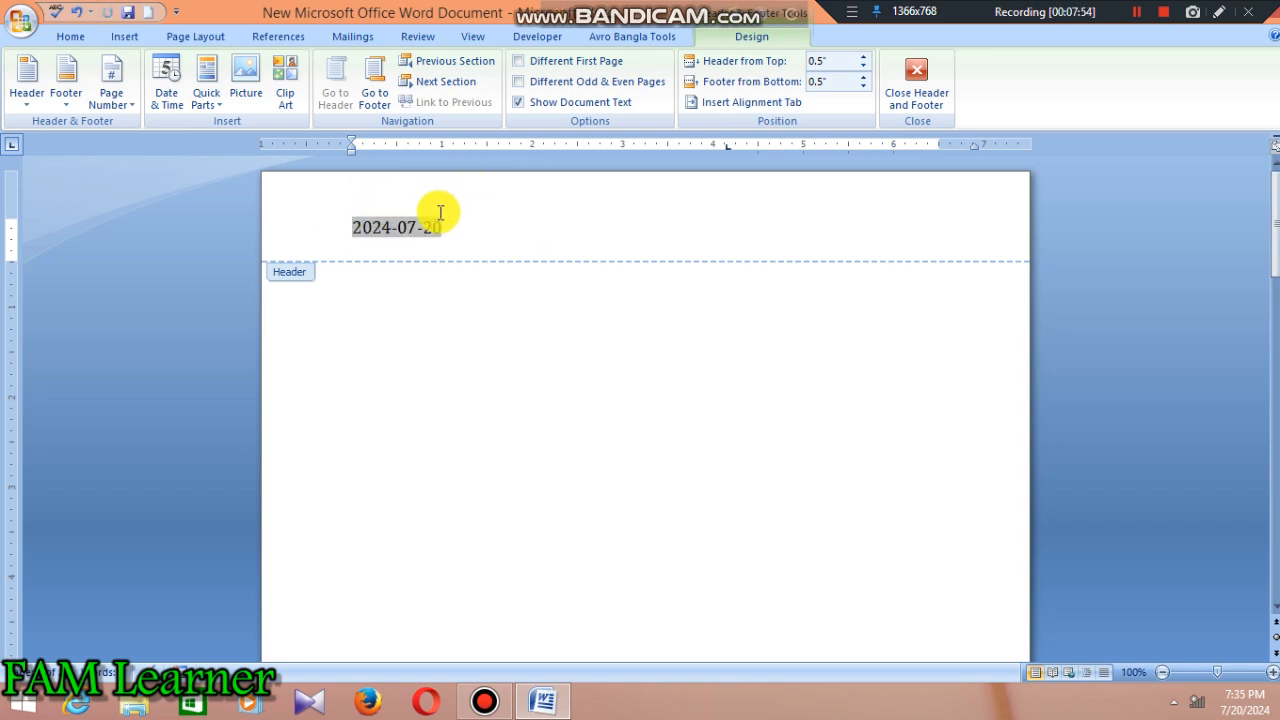
Delete the remaining date field to empty the header.
drag(436, 209, 383, 219)
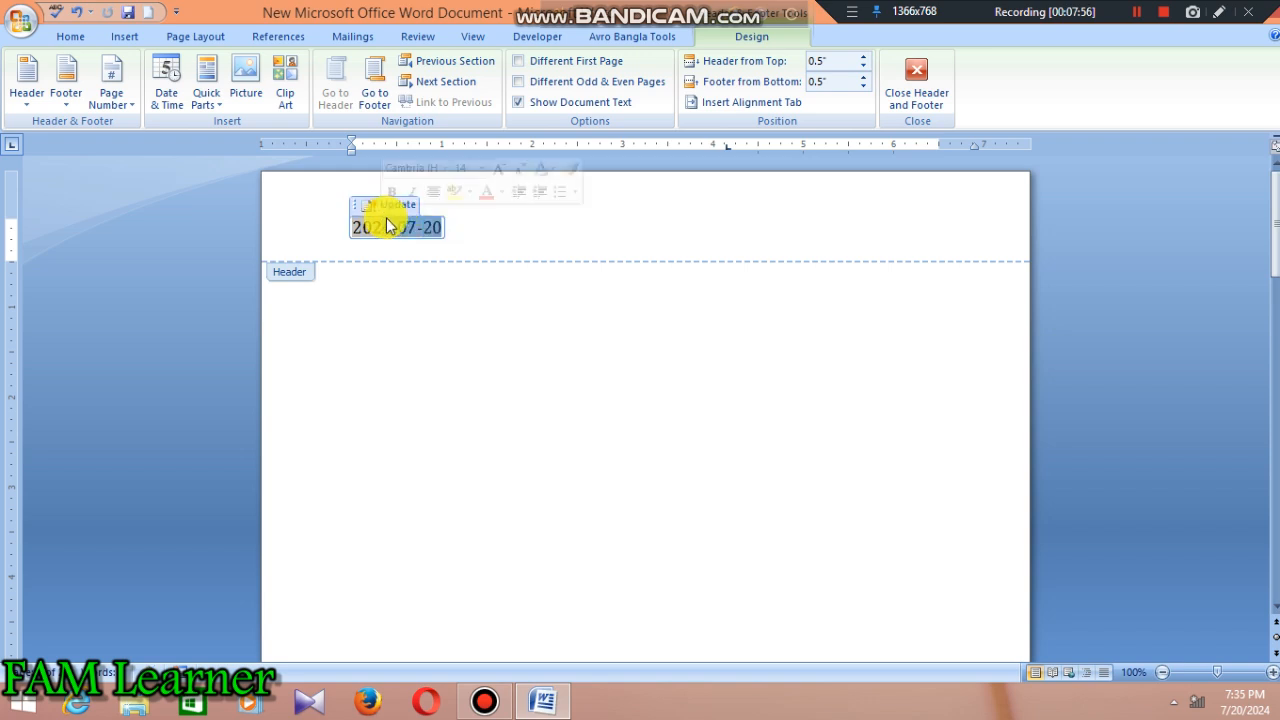
key(Delete)
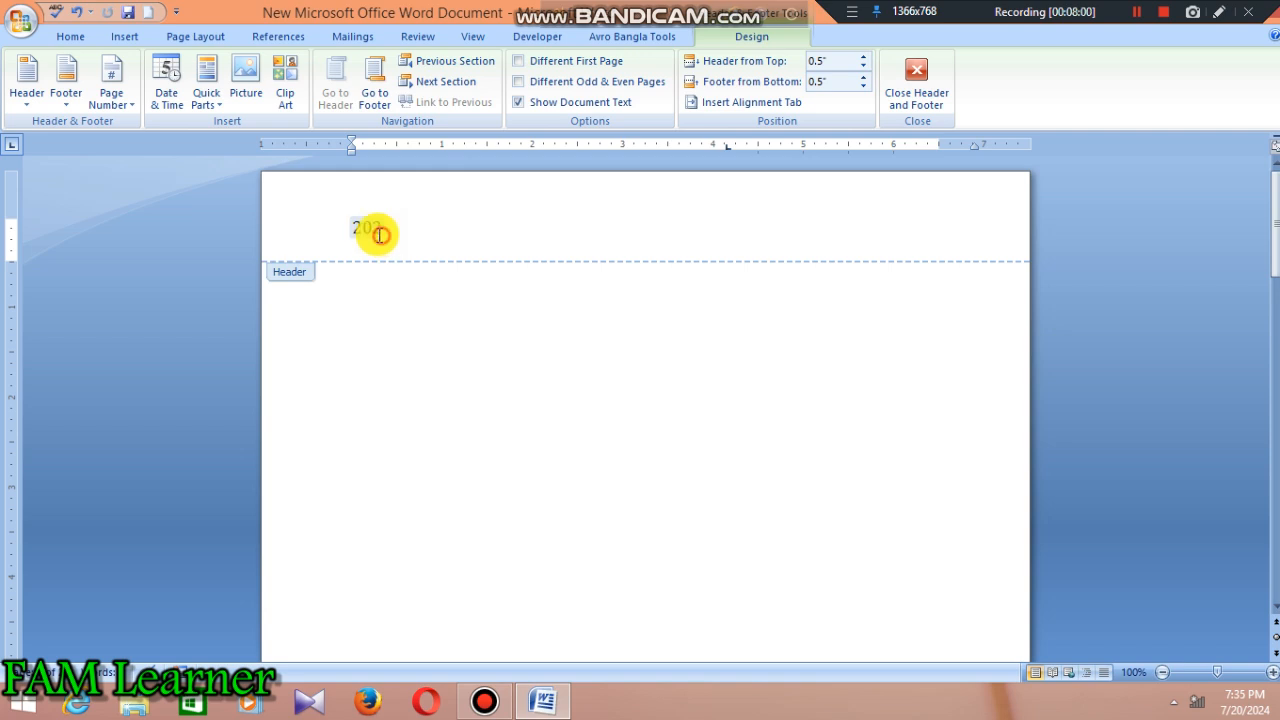
drag(380, 231, 344, 231)
key(Delete)
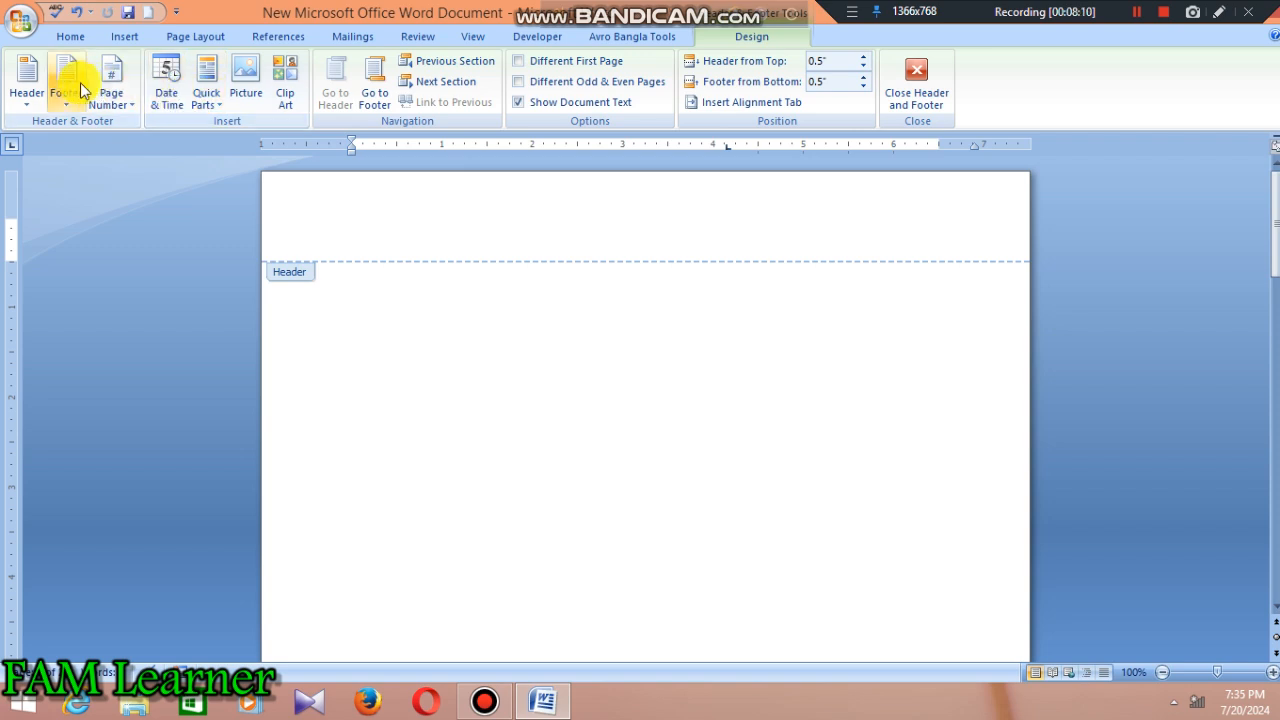
Open the Building Blocks Organizer with the insertion point in the empty header.
click(26, 88)
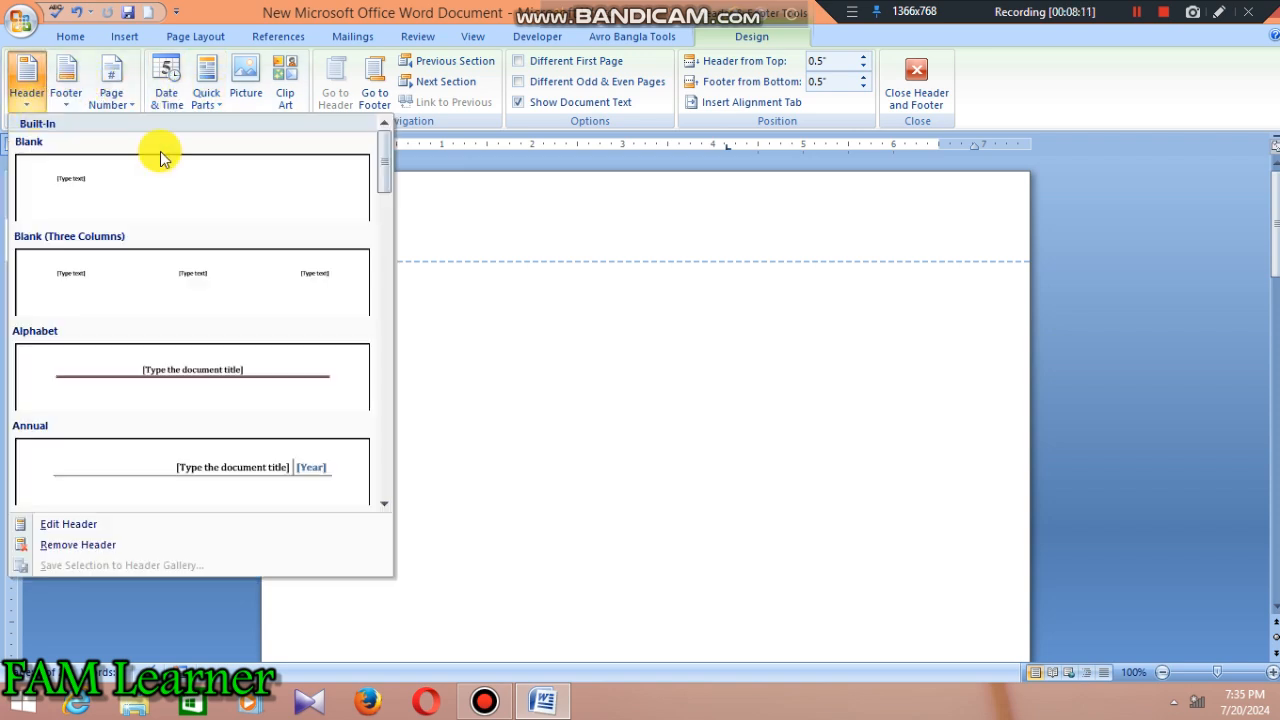
click(617, 212)
click(207, 95)
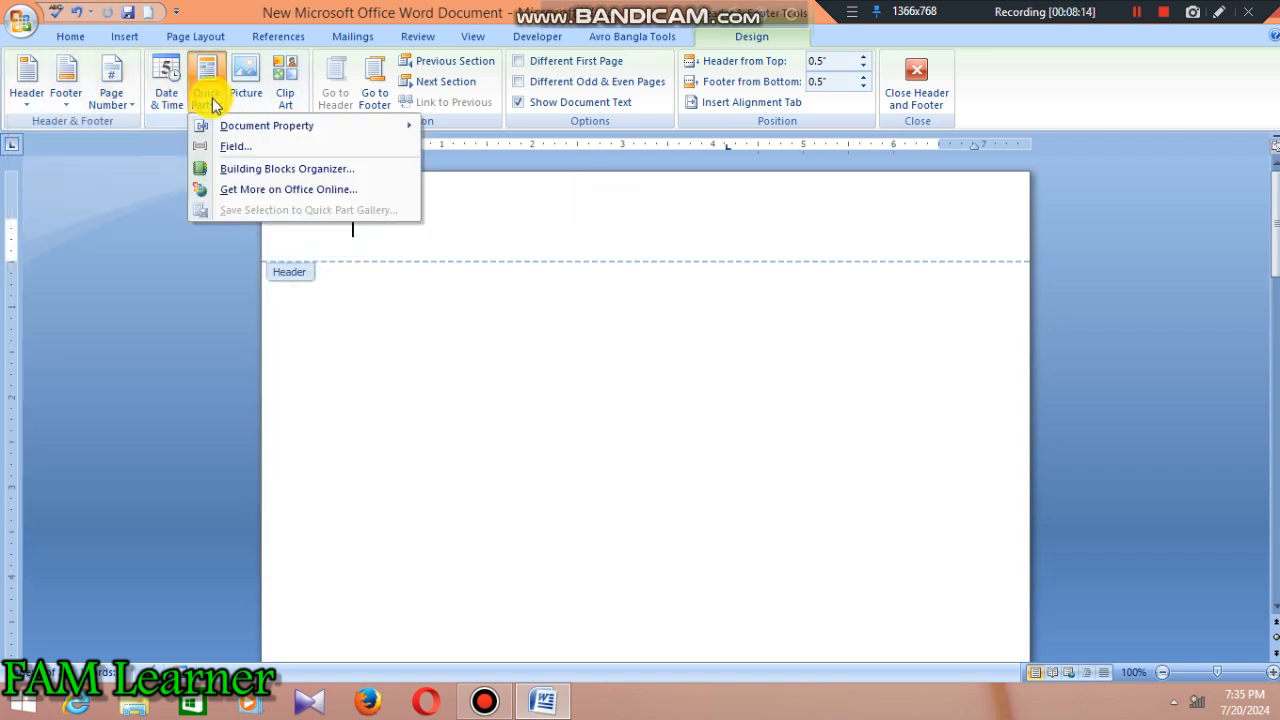
click(310, 171)
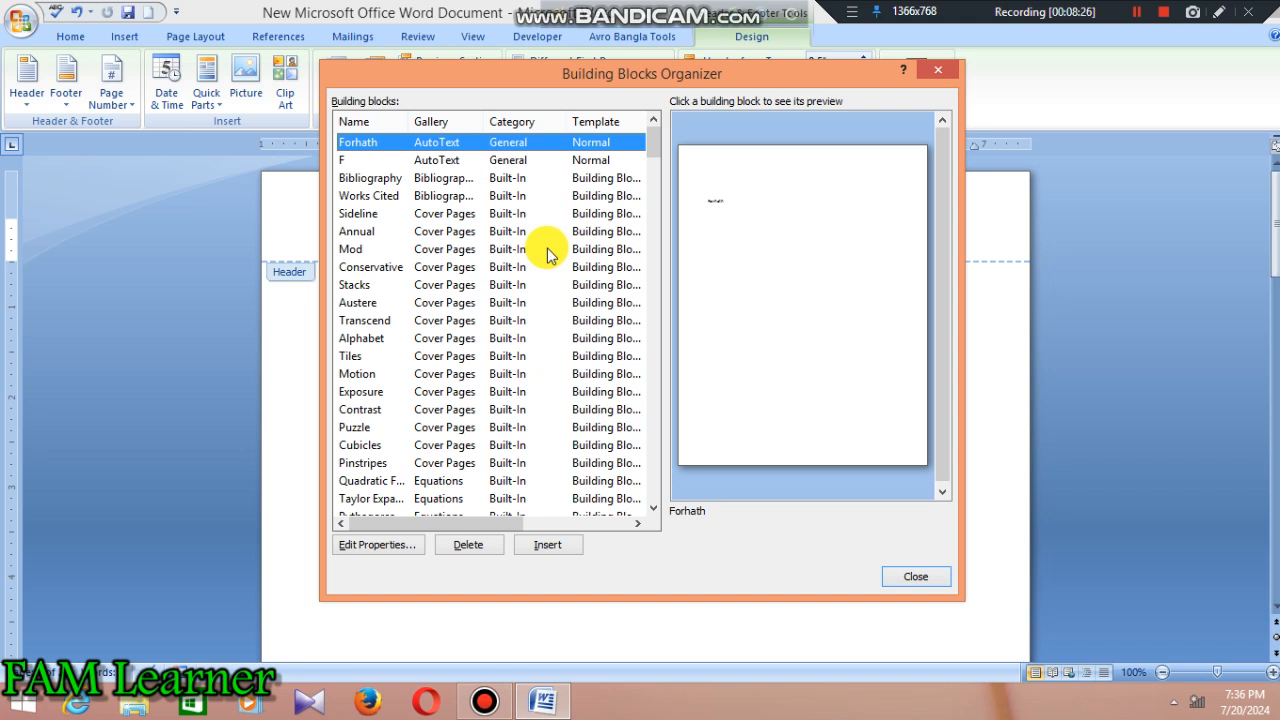
Preview cover page, footer and header building blocks, including the Conservative cover page, Blank (Three Columns) and Puzzle (Even Page) footers, and Alphabet header.
click(365, 267)
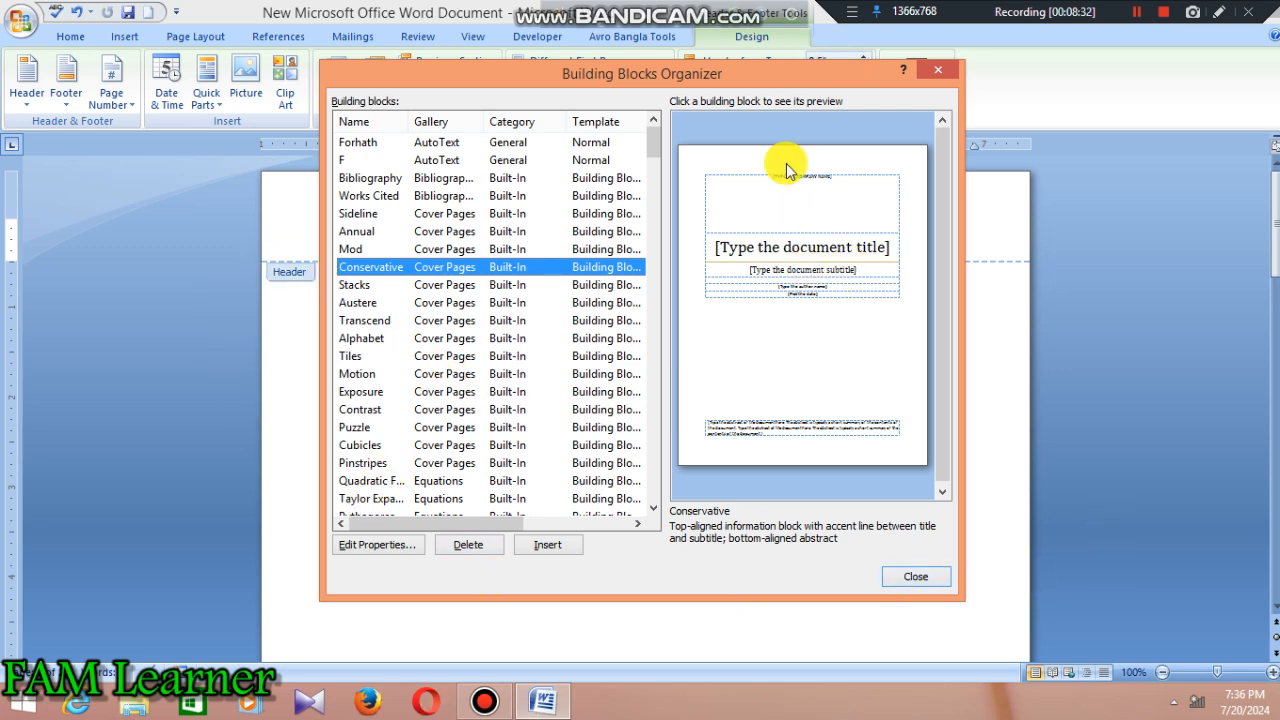
scroll(440, 355, down, 7)
click(391, 303)
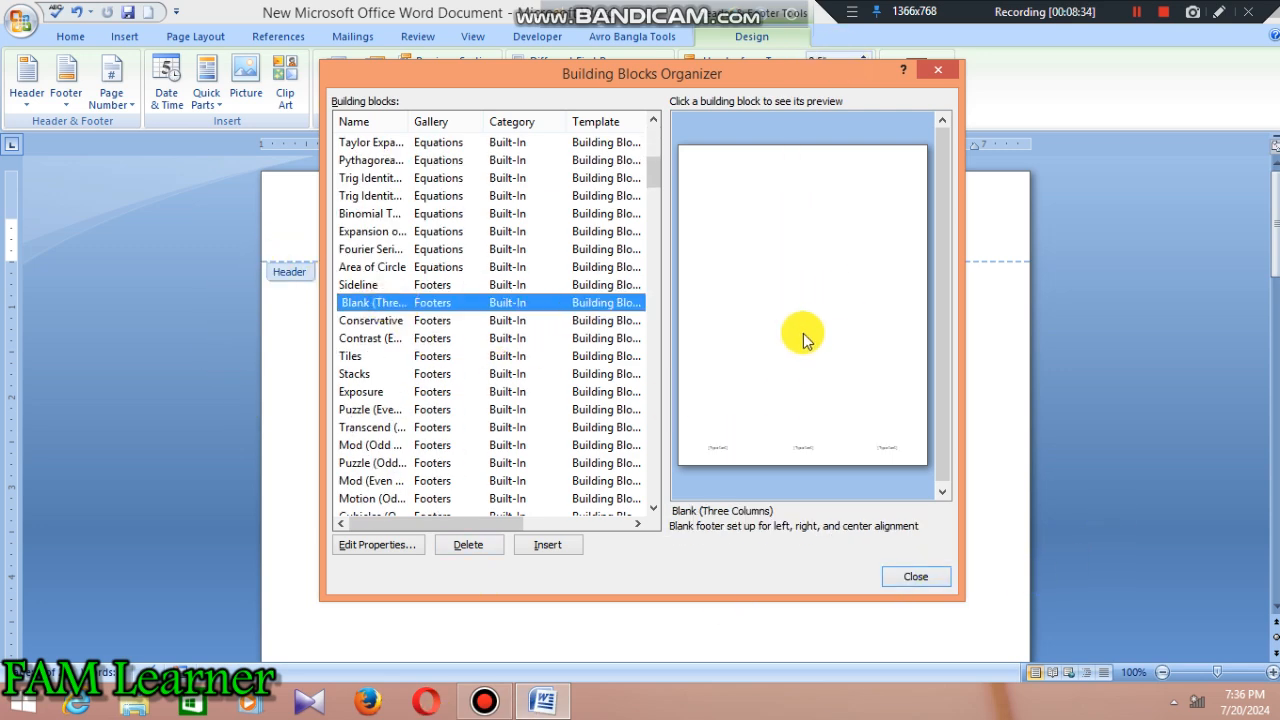
click(393, 410)
scroll(474, 409, down, 5)
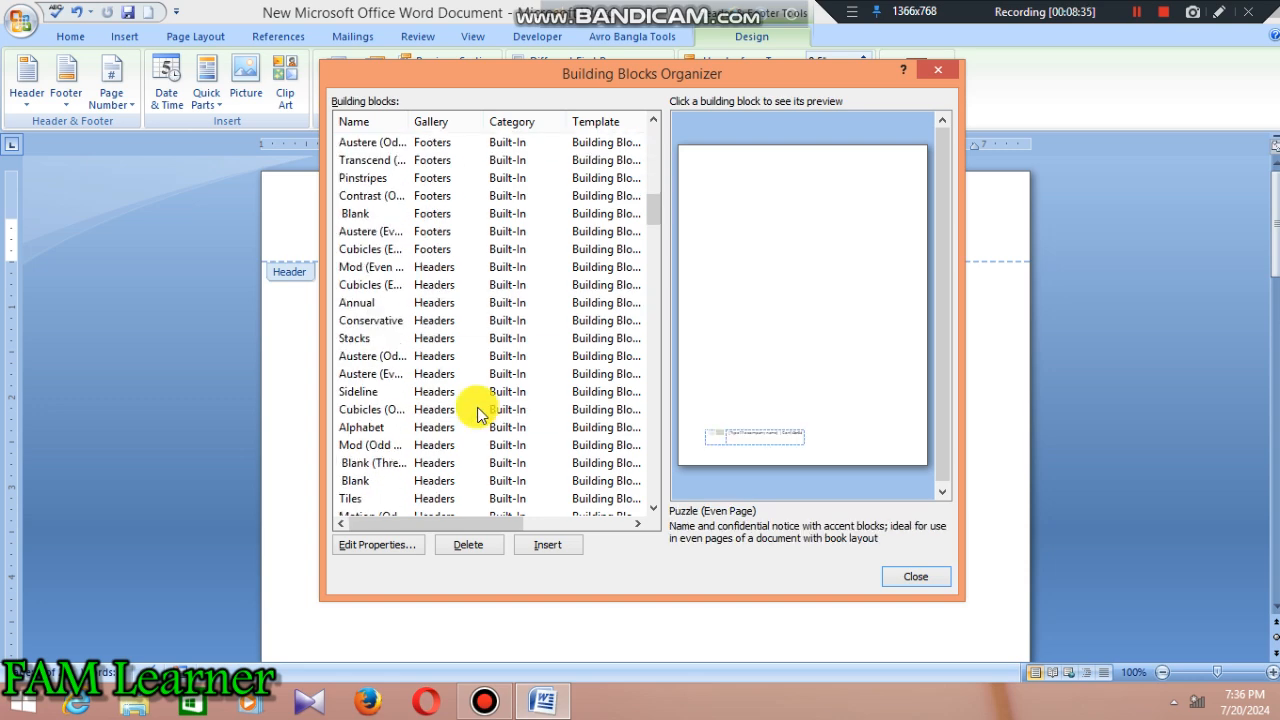
click(389, 373)
click(403, 427)
Preview page number building blocks, including Tildes, Outline Circle 1, Brackets 1, Bold Numbers 3 and Plain Number 1.
scroll(458, 366, down, 9)
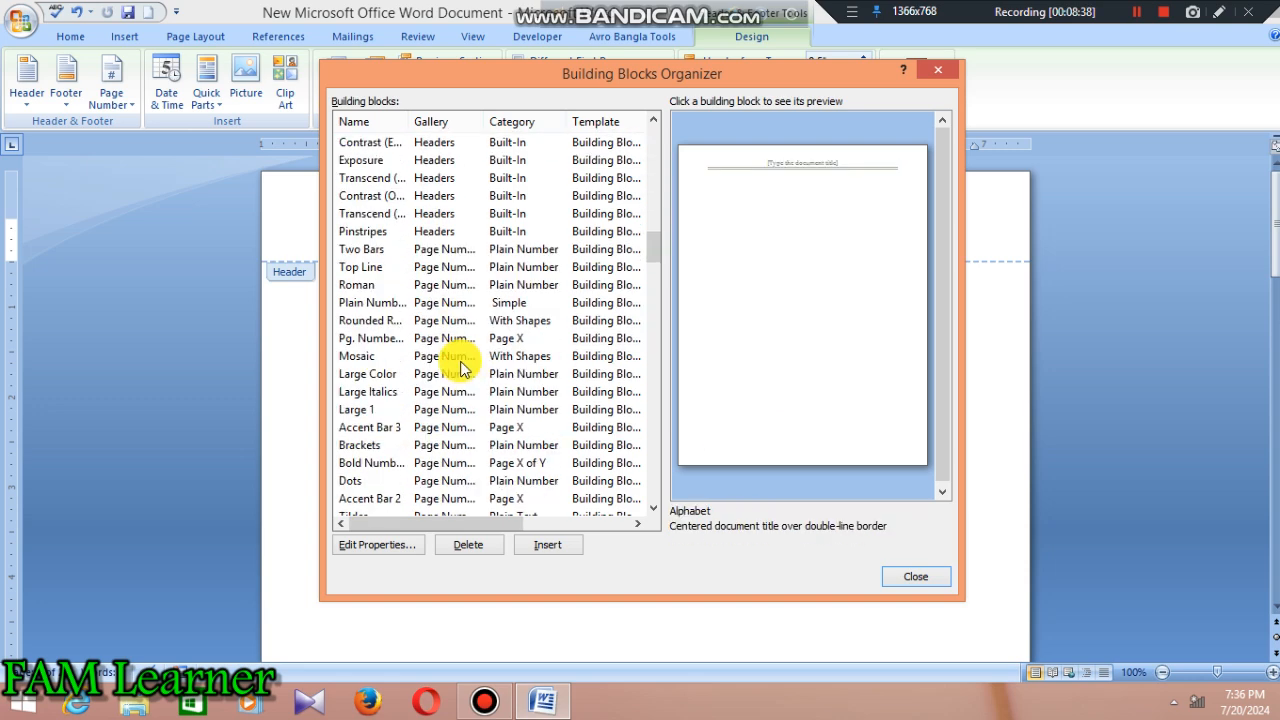
click(360, 376)
click(381, 429)
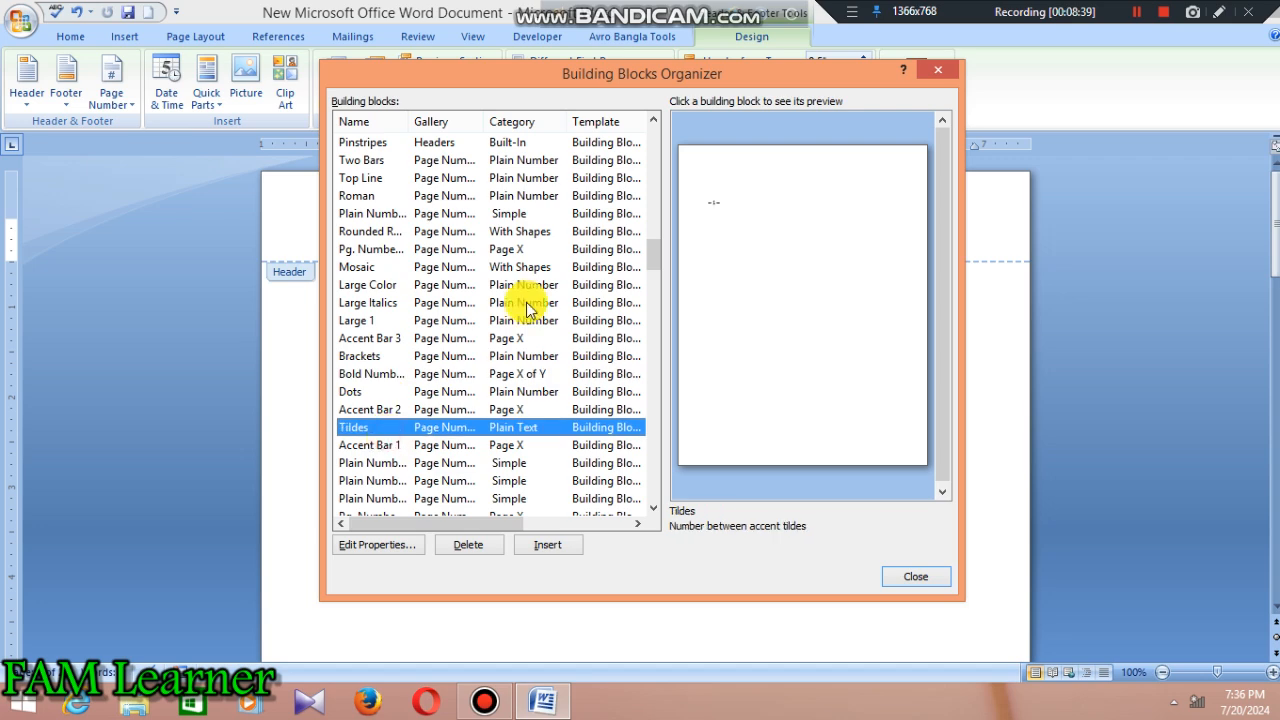
scroll(528, 300, down, 10)
click(376, 338)
click(366, 267)
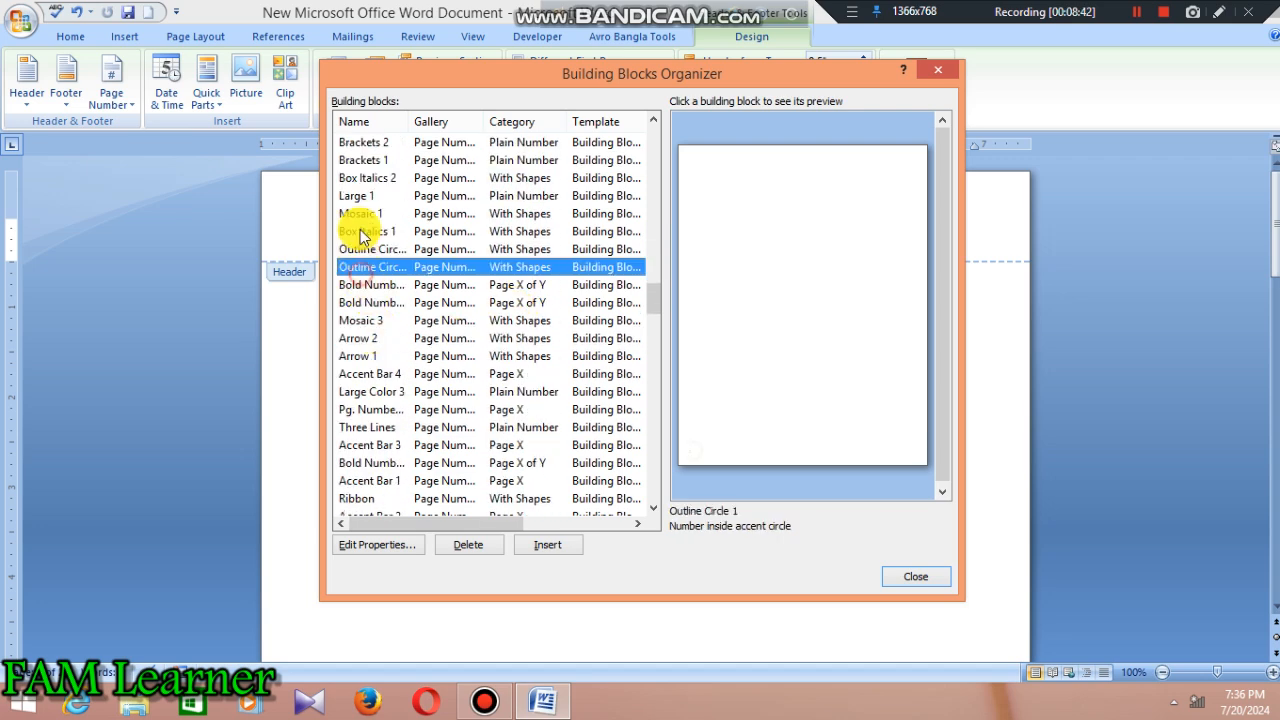
click(366, 213)
click(379, 163)
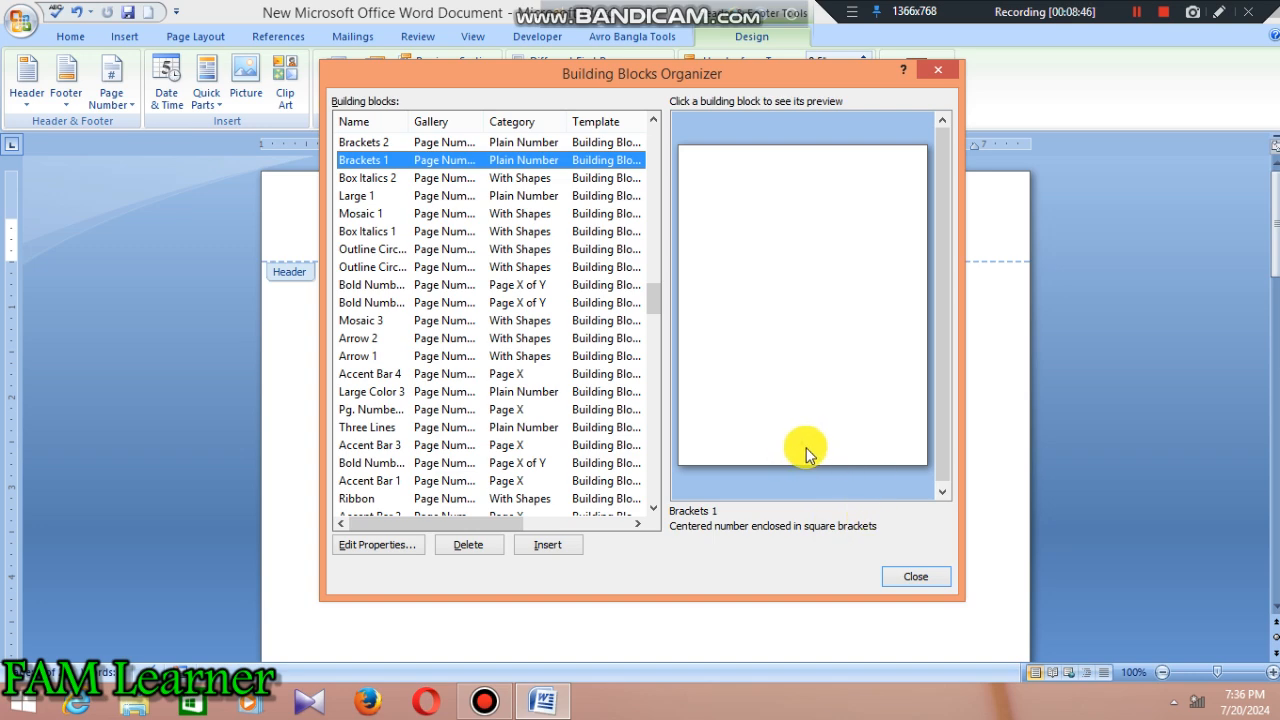
click(360, 465)
scroll(366, 420, down, 6)
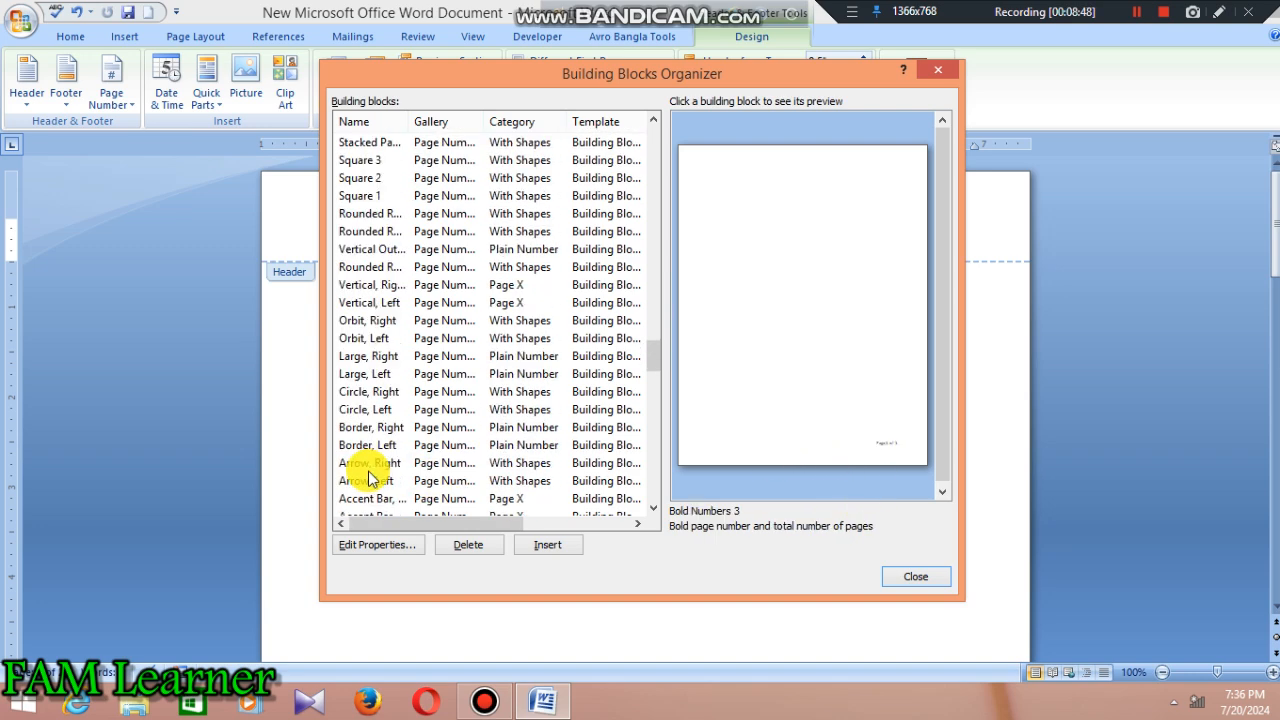
click(367, 374)
click(373, 409)
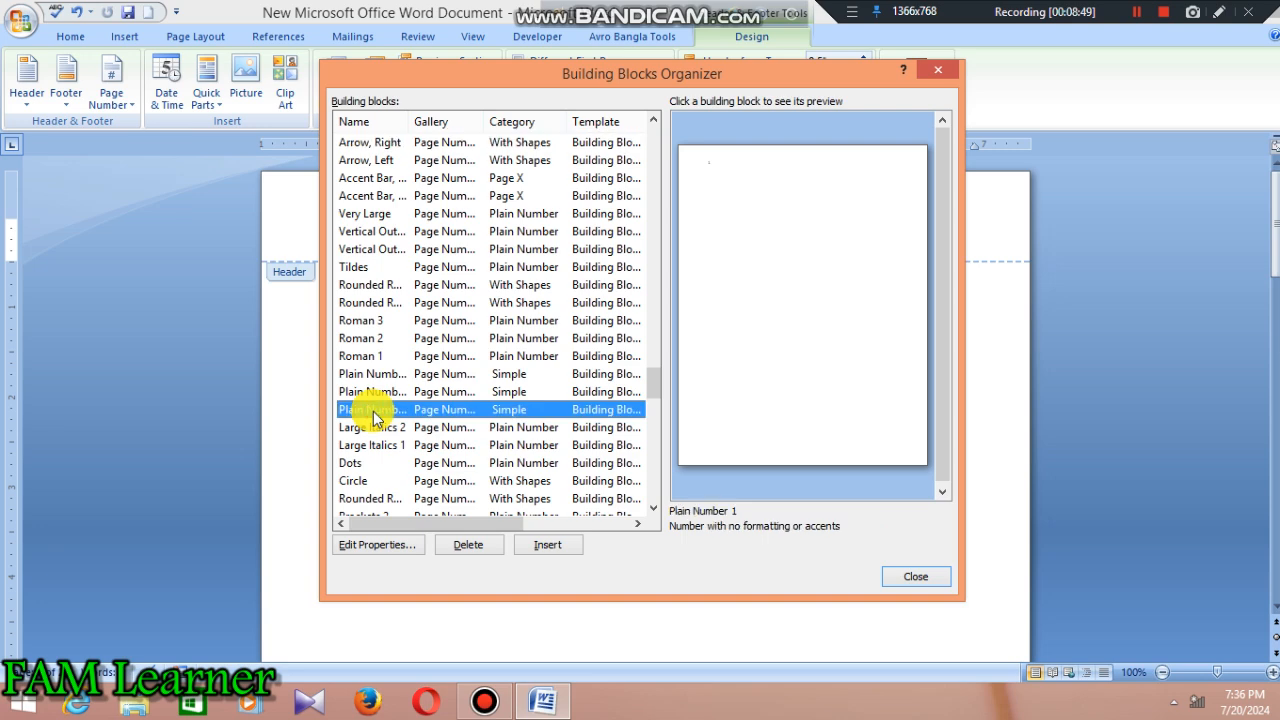
Insert the built-in Manual Table table of contents building block into the header.
click(366, 391)
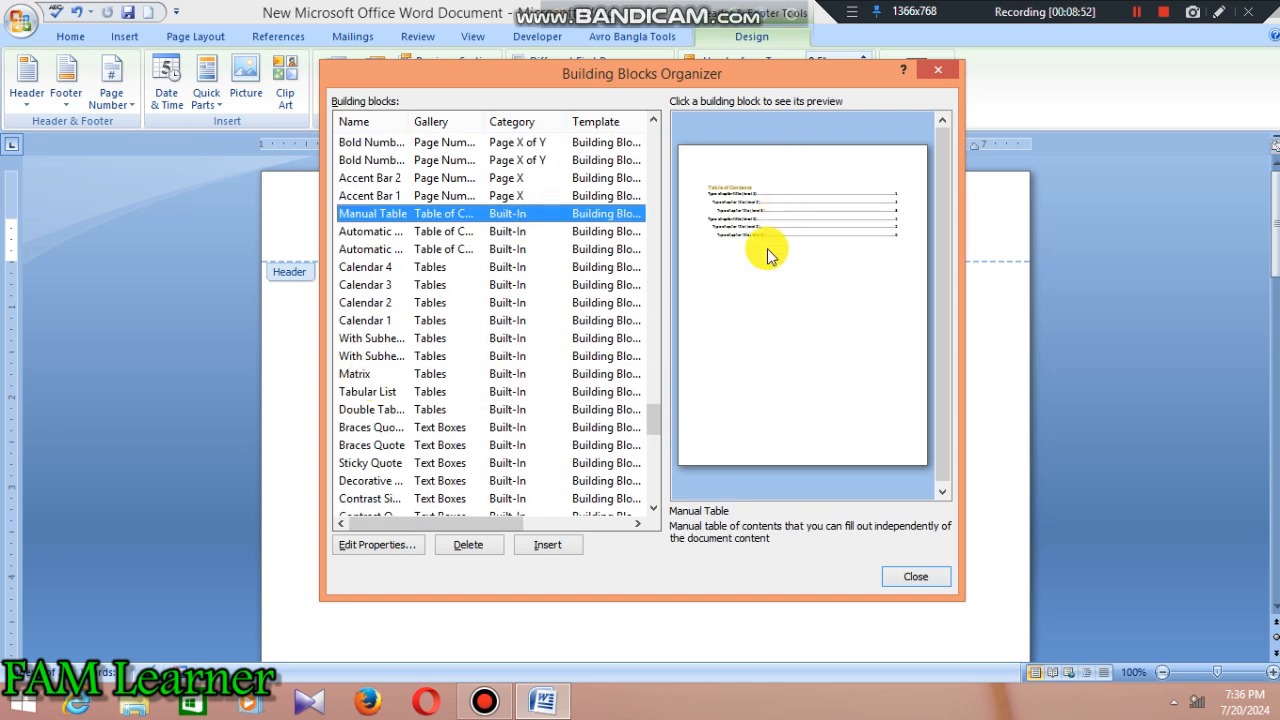
click(550, 548)
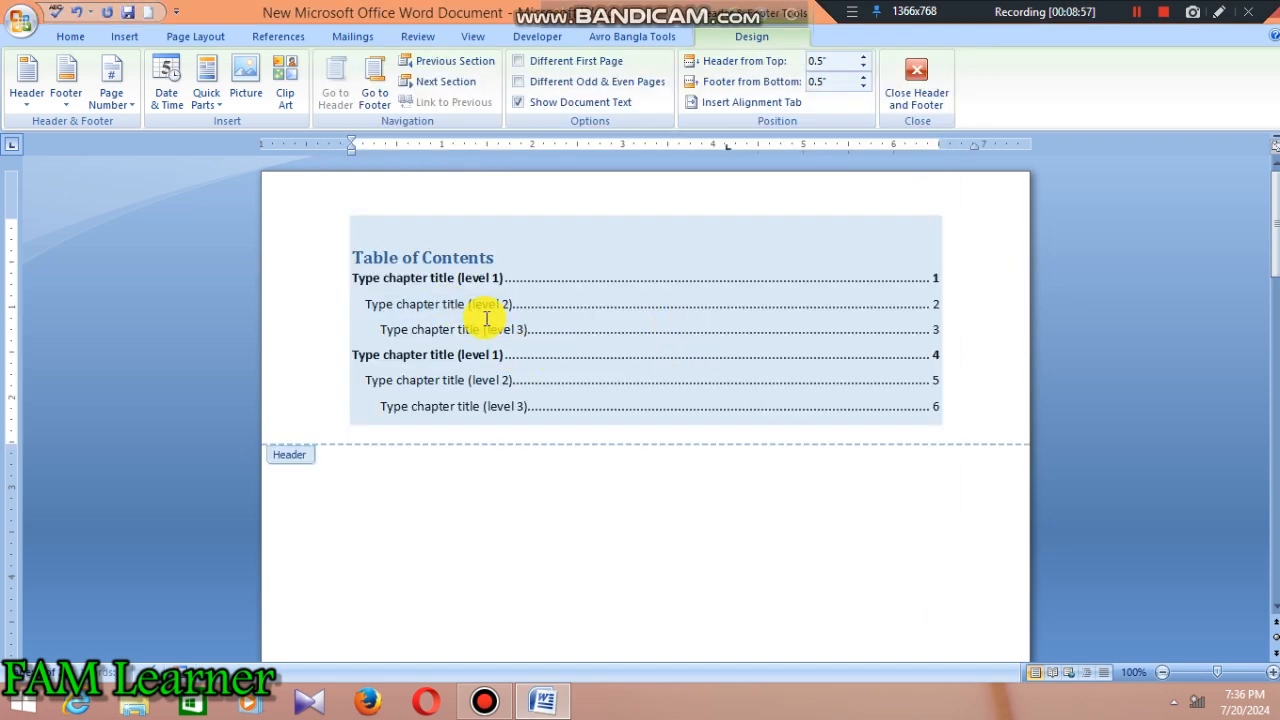